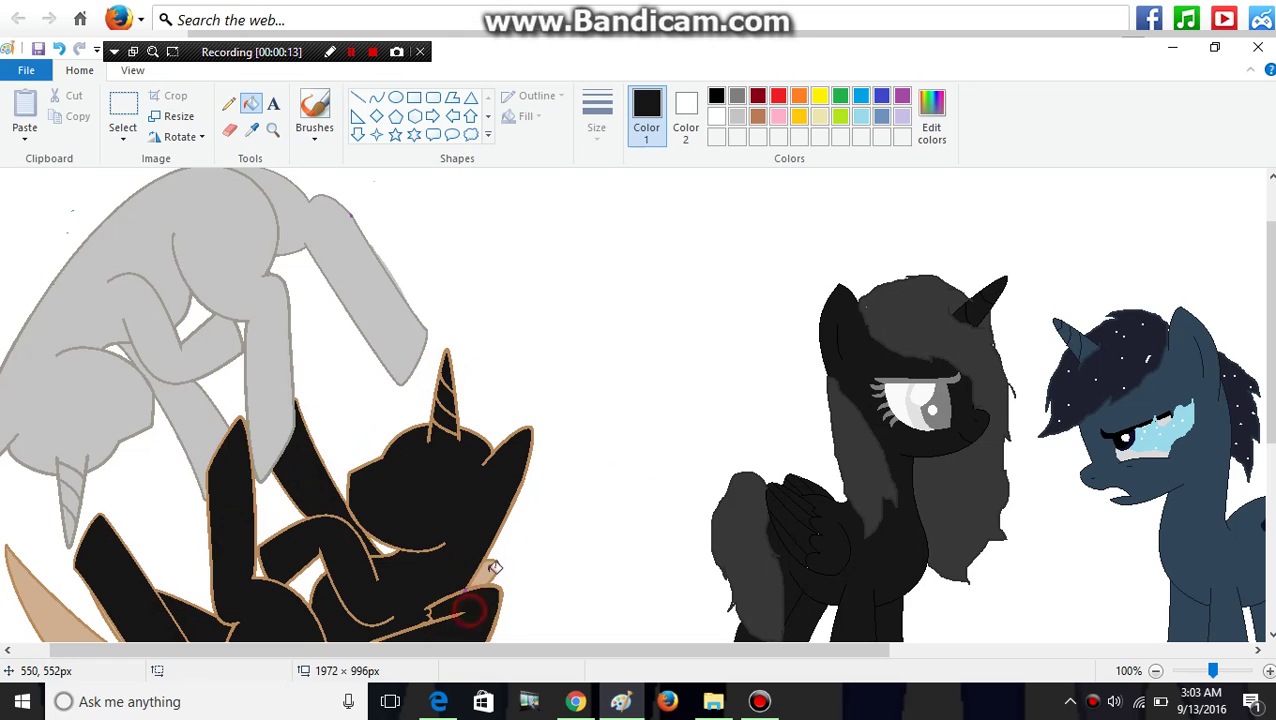
# Step: Fill the remaining tan wing section and the thin sliver beside the lying pony's hind leg with the near-black body colour
pyautogui.scroll(-3, 590, 480)
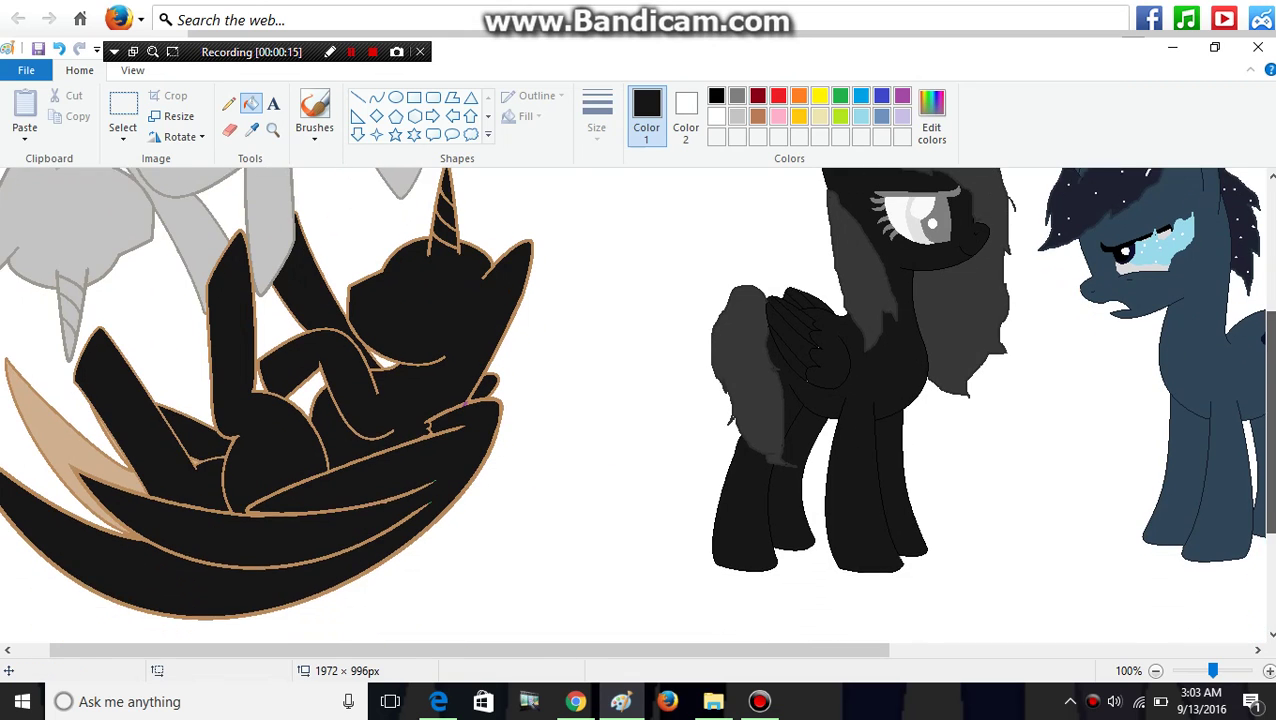
pyautogui.click(98, 455)
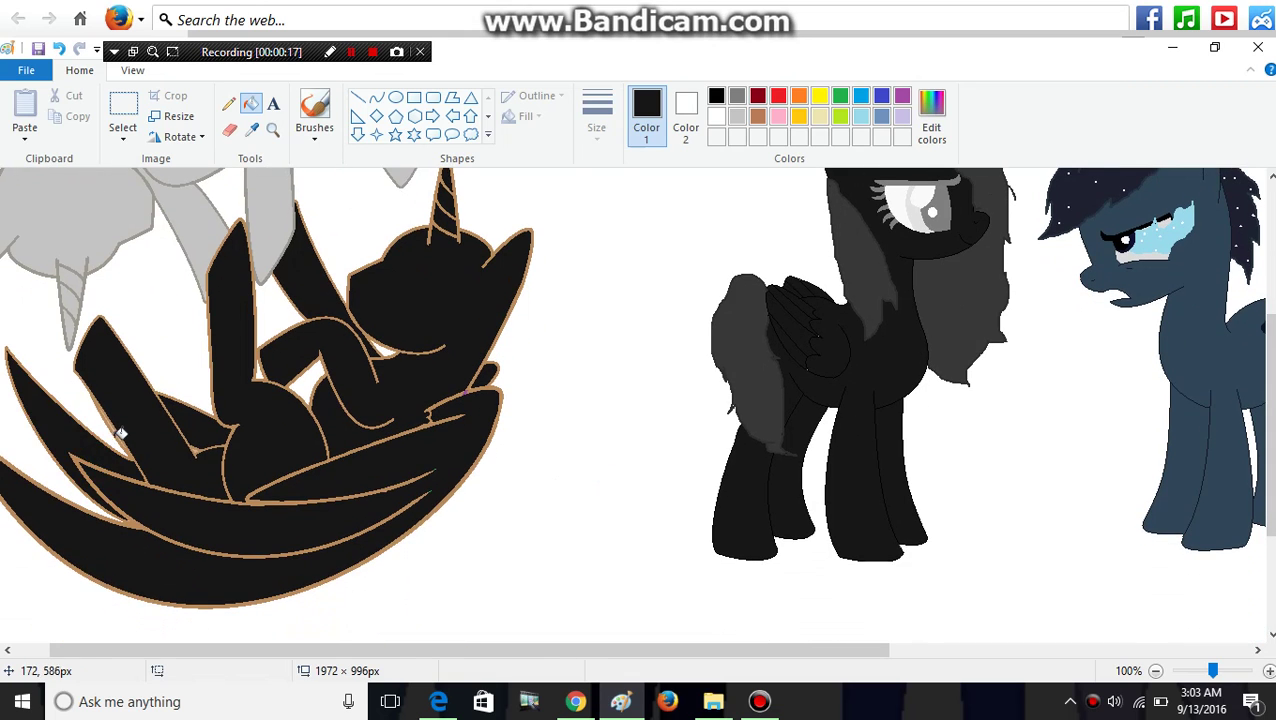
pyautogui.click(115, 421)
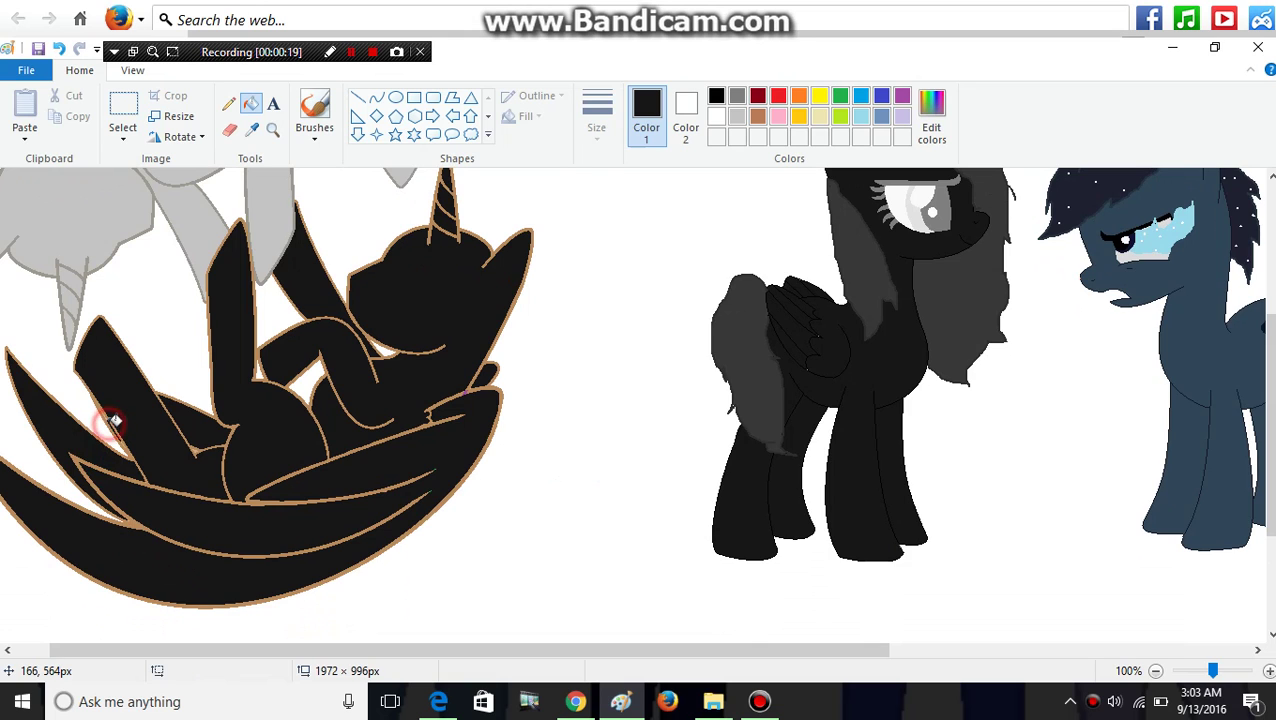
# Step: Touch up the leftover light tan pixels inside the narrow gap along the lying pony's hind leg with the near-black Pencil
pyautogui.click(273, 131)
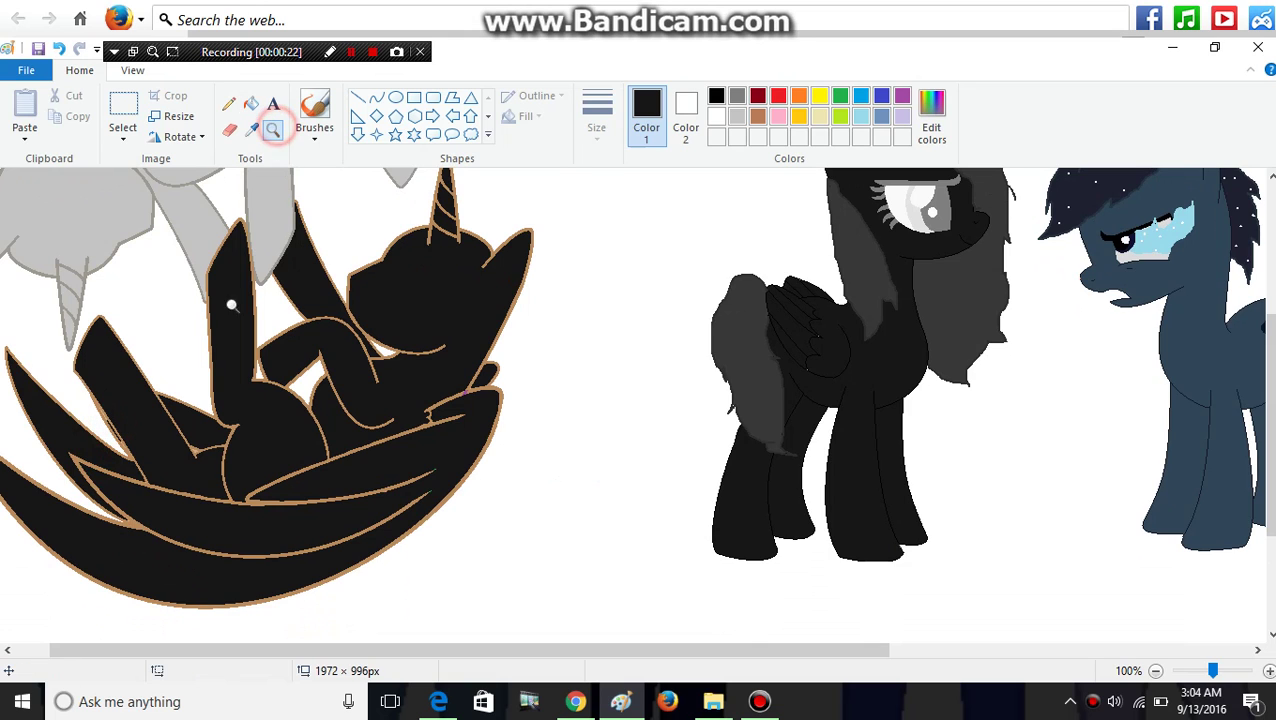
pyautogui.click(85, 478)
pyautogui.click(308, 307)
pyautogui.click(411, 231)
pyautogui.click(504, 402)
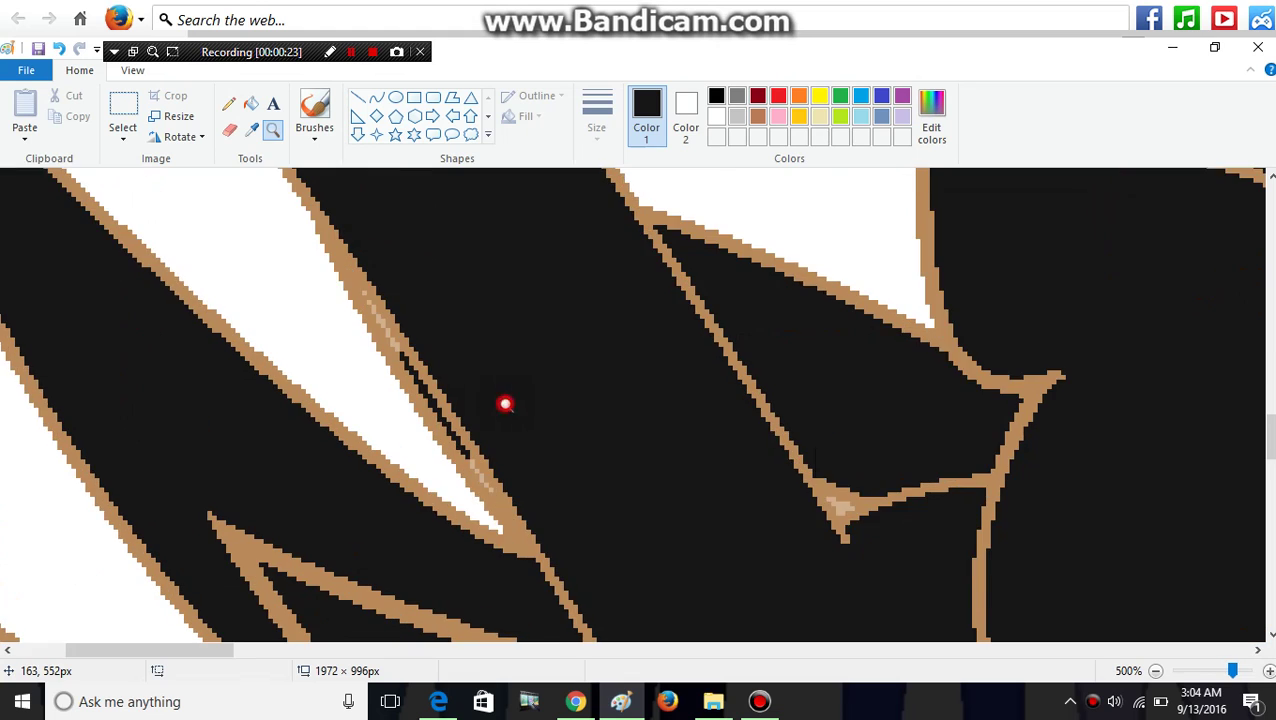
pyautogui.click(447, 373)
pyautogui.click(271, 256)
pyautogui.click(263, 213)
pyautogui.click(228, 104)
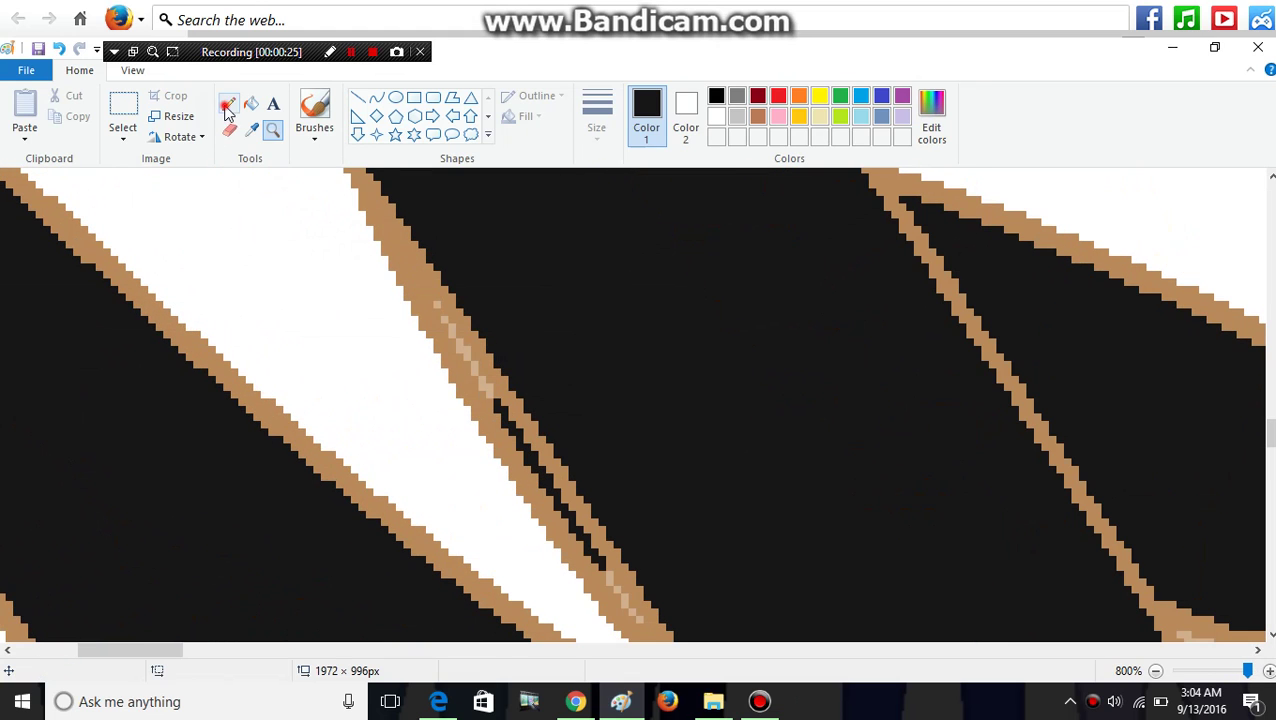
pyautogui.click(487, 396)
pyautogui.click(484, 380)
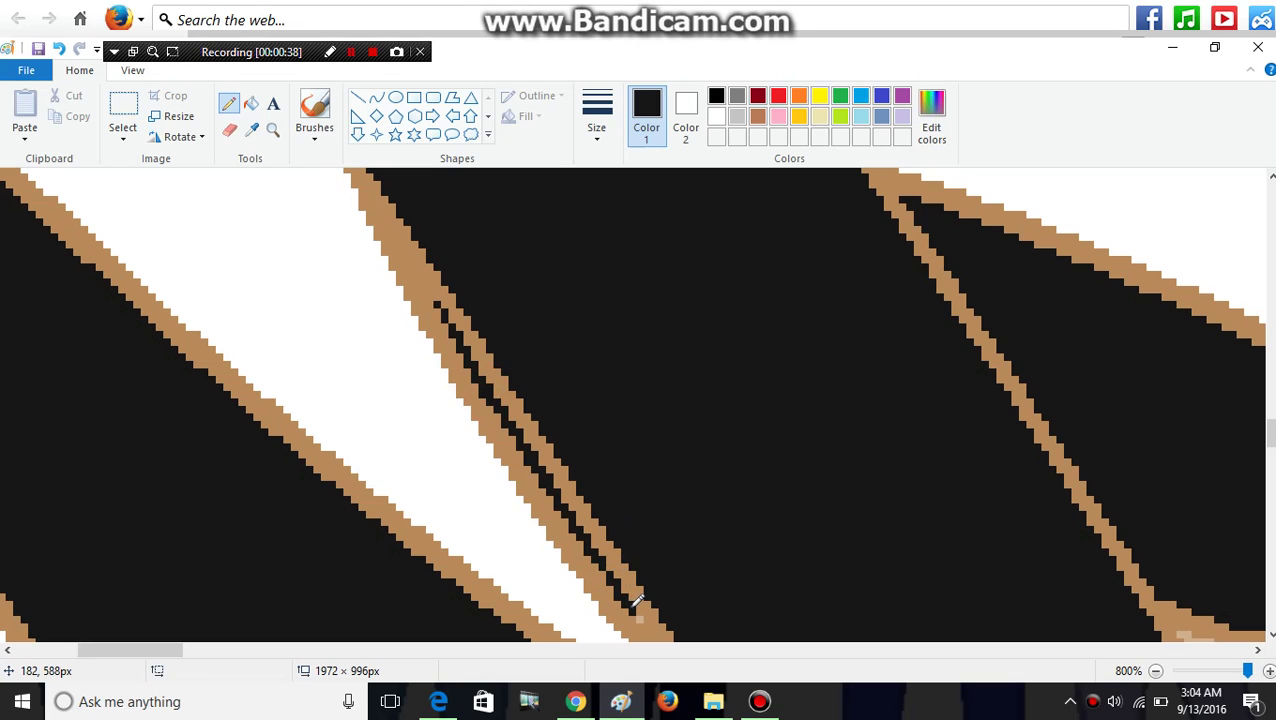
pyautogui.click(640, 618)
# Step: Examine the lying black pony up close and the whole drawing for remaining unfilled areas
pyautogui.click(272, 130)
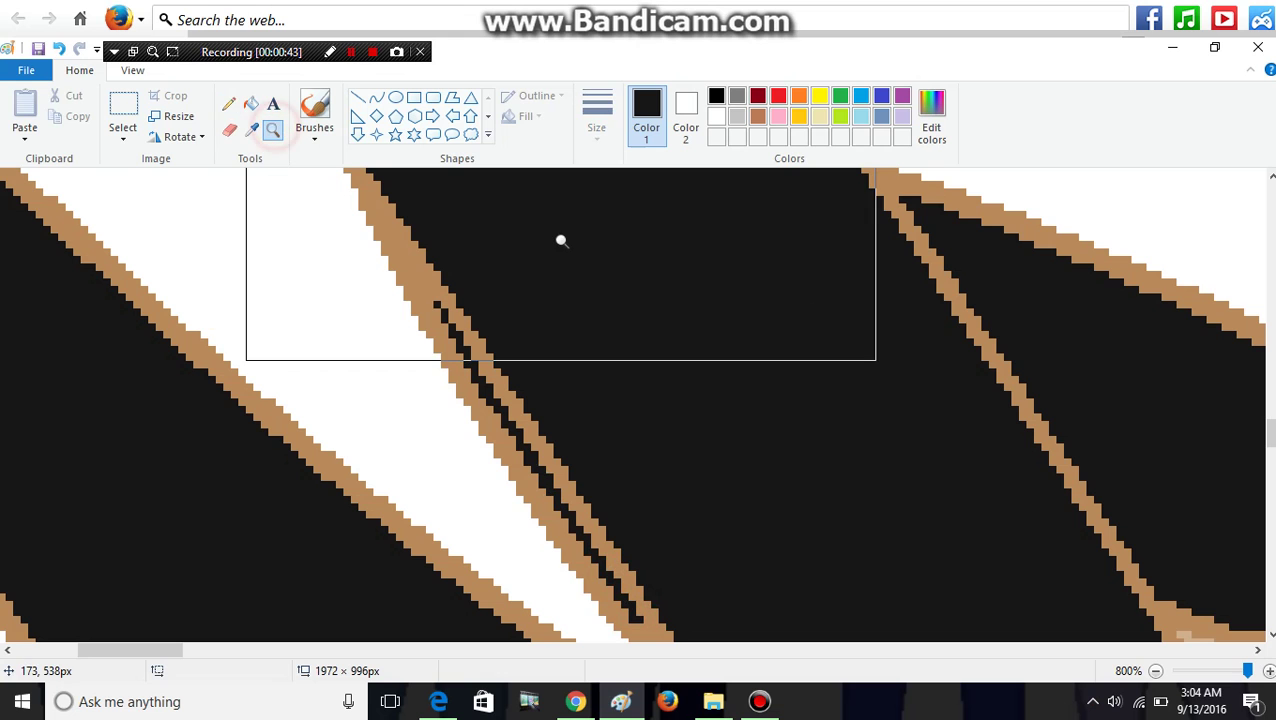
pyautogui.rightClick(561, 239)
pyautogui.rightClick(562, 240)
pyautogui.rightClick(561, 239)
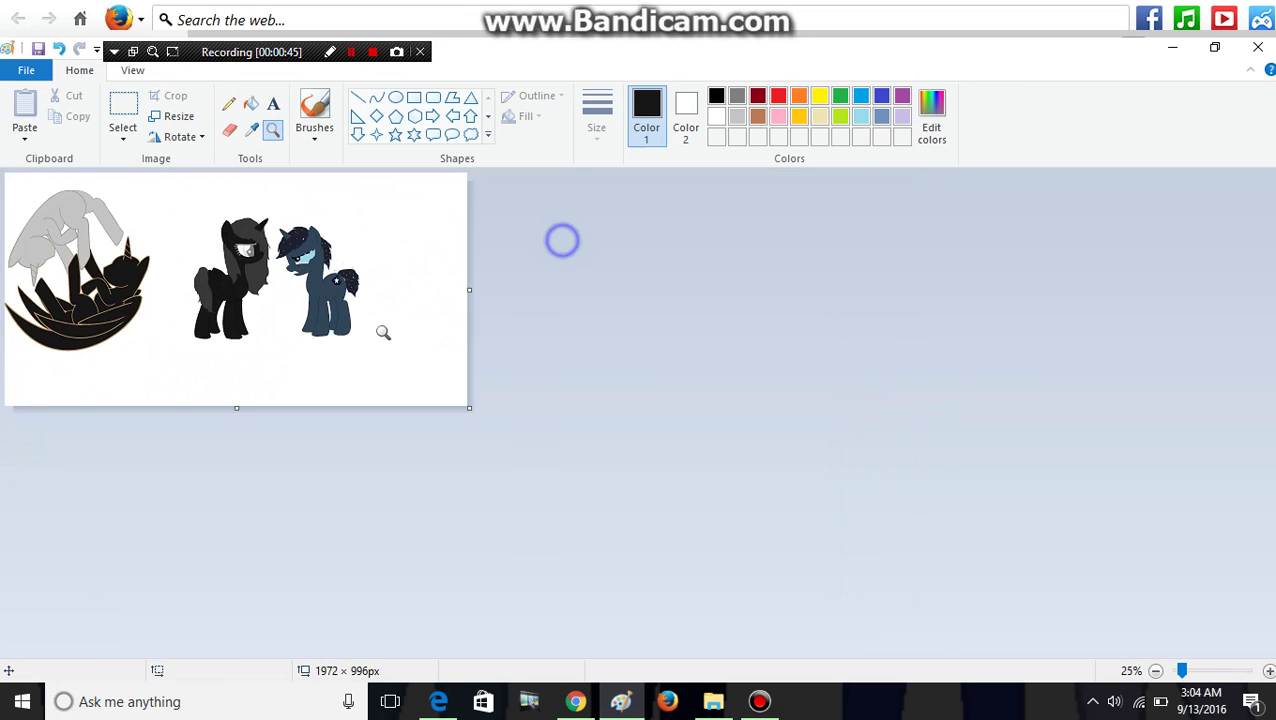
pyautogui.click(275, 278)
pyautogui.click(305, 278)
pyautogui.click(567, 652)
pyautogui.click(408, 522)
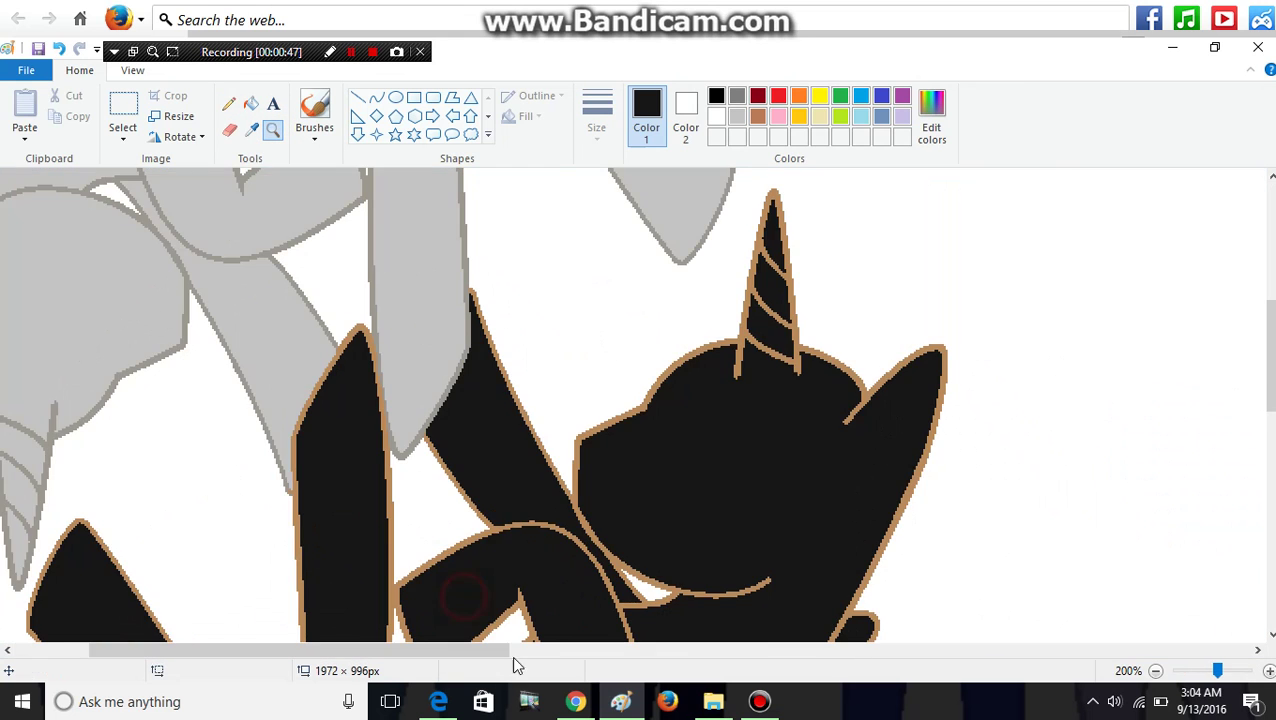
pyautogui.click(470, 540)
pyautogui.click(438, 512)
pyautogui.rightClick(422, 460)
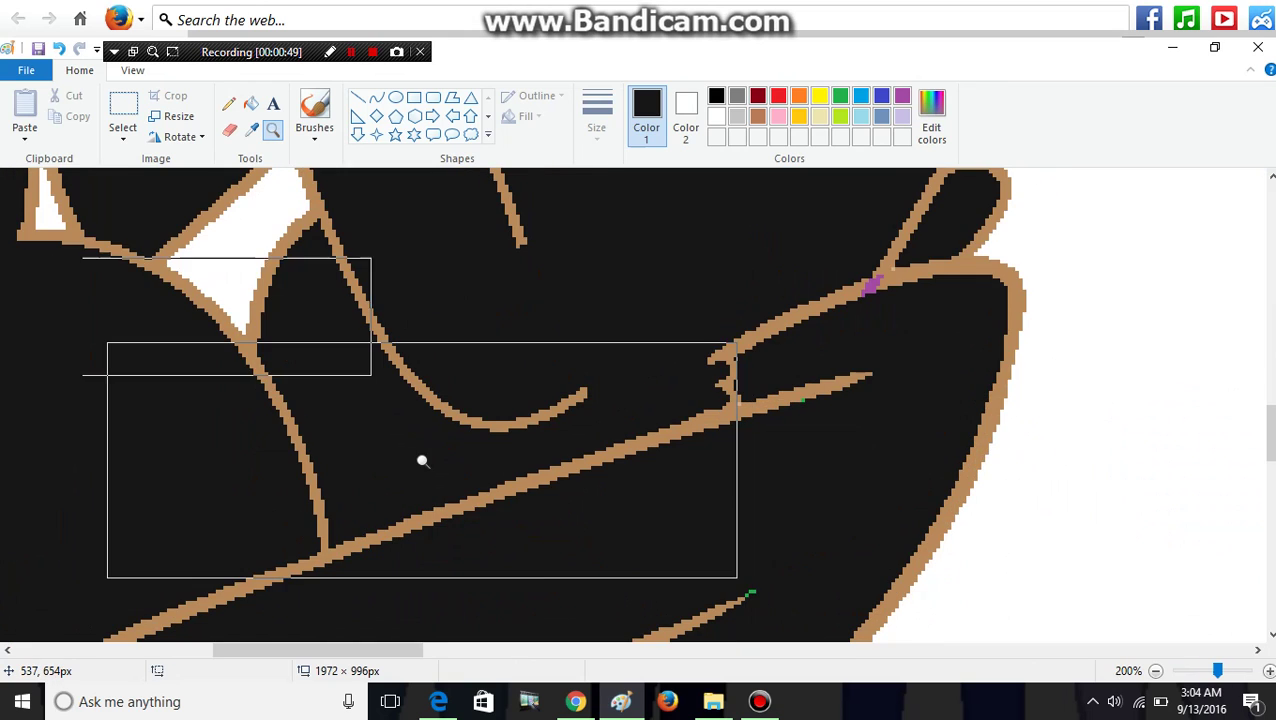
pyautogui.rightClick(422, 460)
pyautogui.click(422, 460)
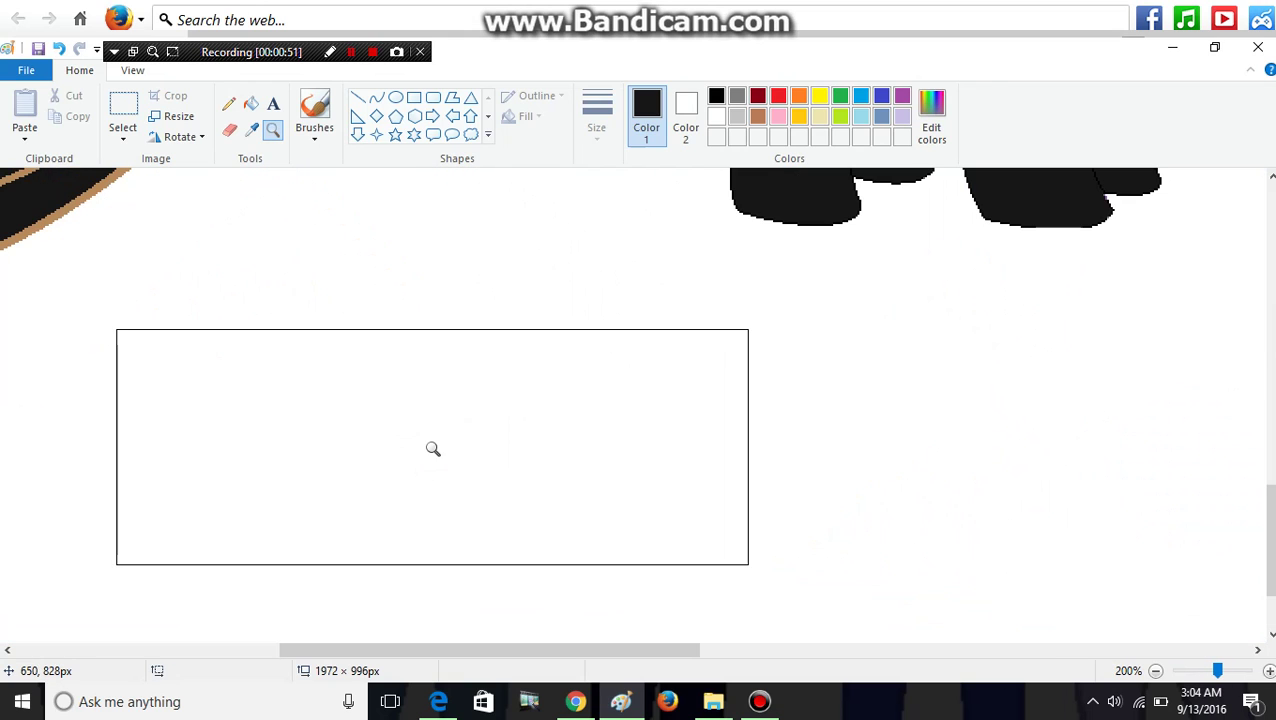
pyautogui.rightClick(430, 447)
pyautogui.click(198, 264)
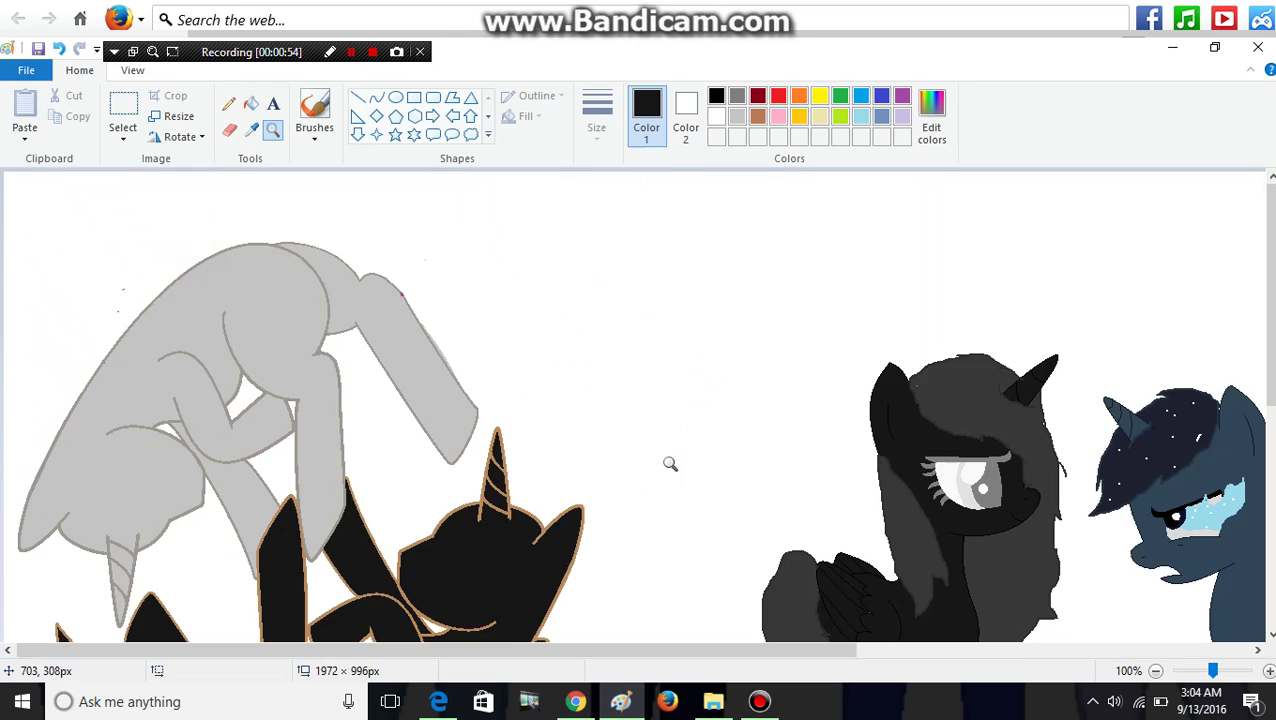
# Step: Sample the blue coat colour from the standing blue pony and fill the grey pony's body and legs with it
pyautogui.click(252, 133)
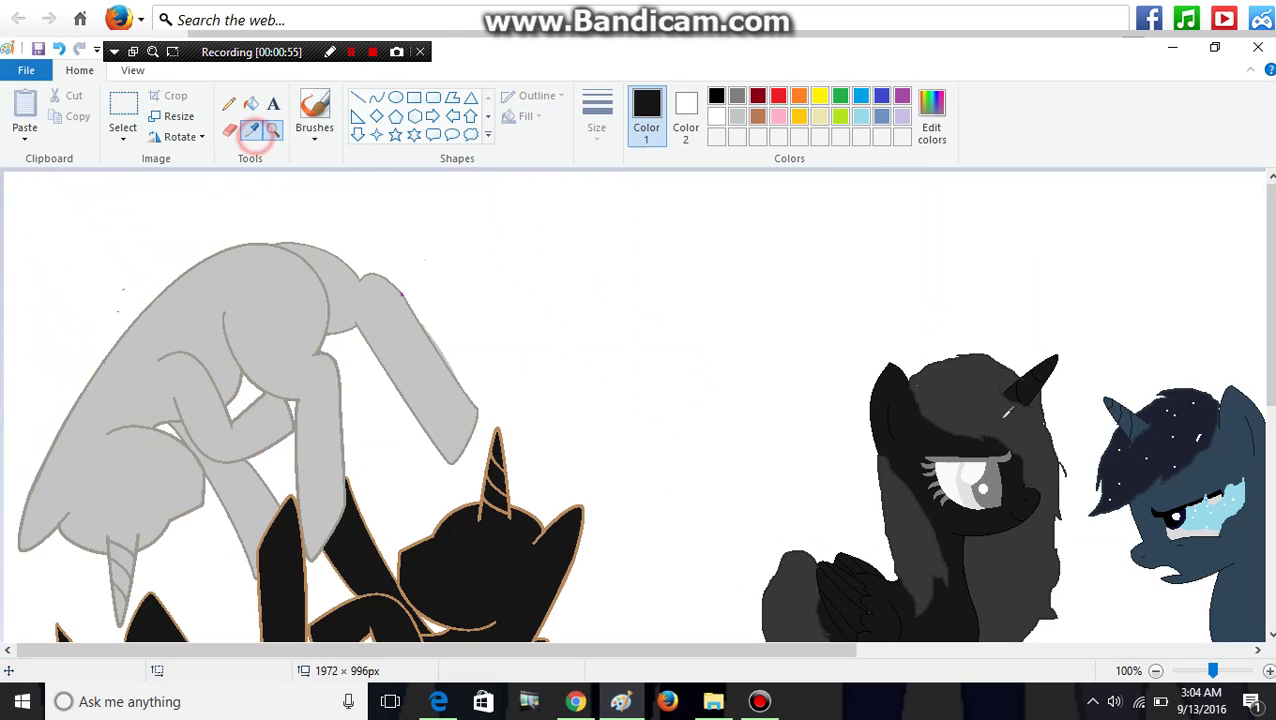
pyautogui.click(1198, 482)
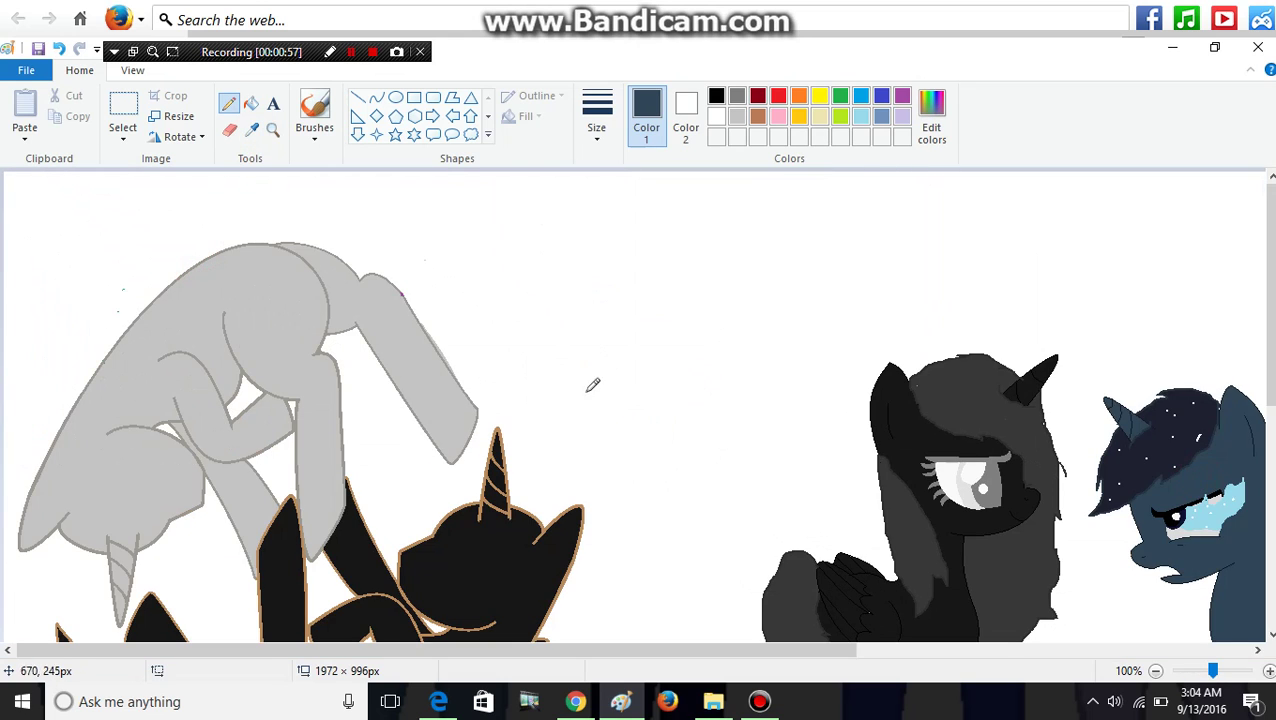
pyautogui.click(251, 104)
pyautogui.click(282, 295)
pyautogui.click(358, 310)
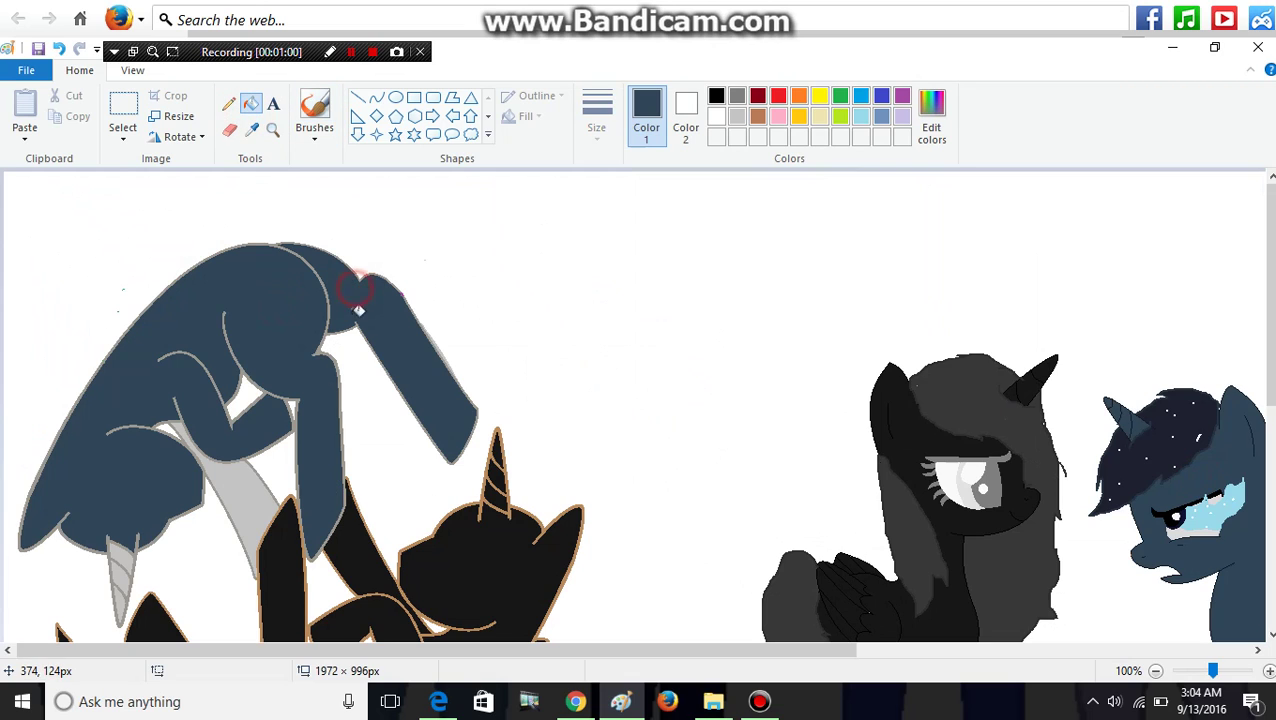
pyautogui.click(237, 476)
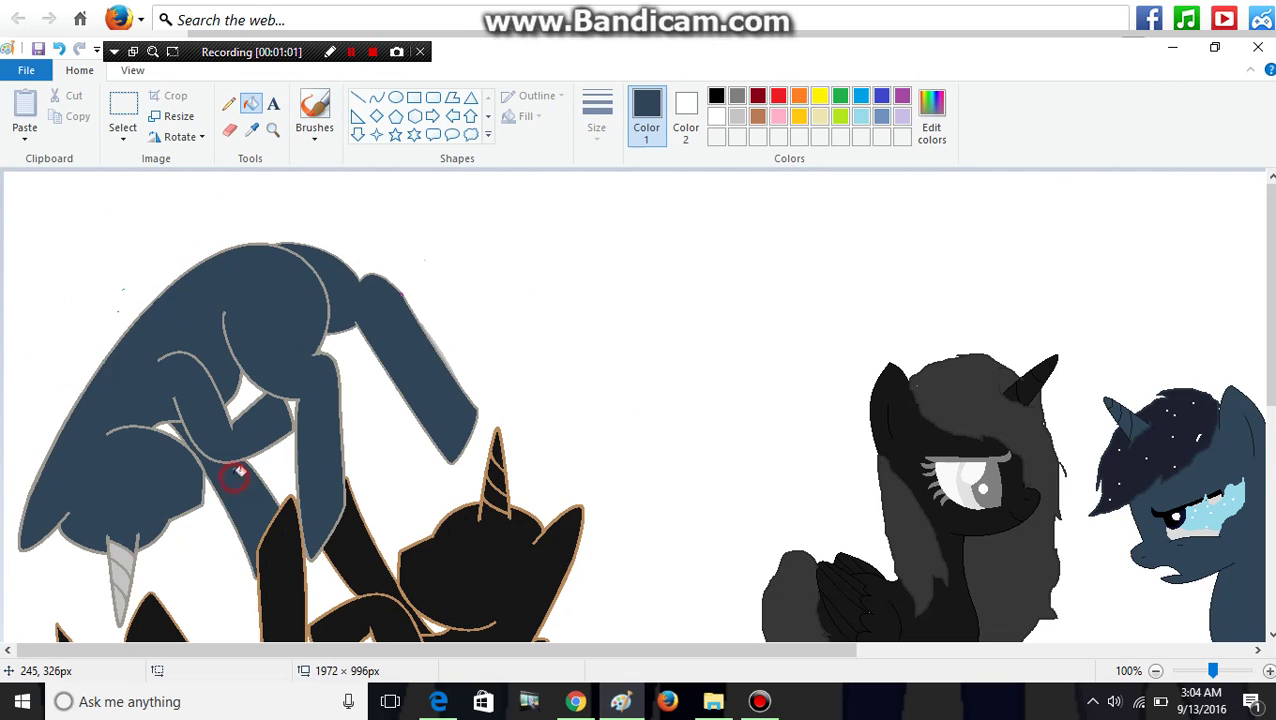
# Step: Fill the segments of the upper pony's horn with the same blue coat colour
pyautogui.click(118, 555)
pyautogui.click(120, 574)
pyautogui.click(118, 595)
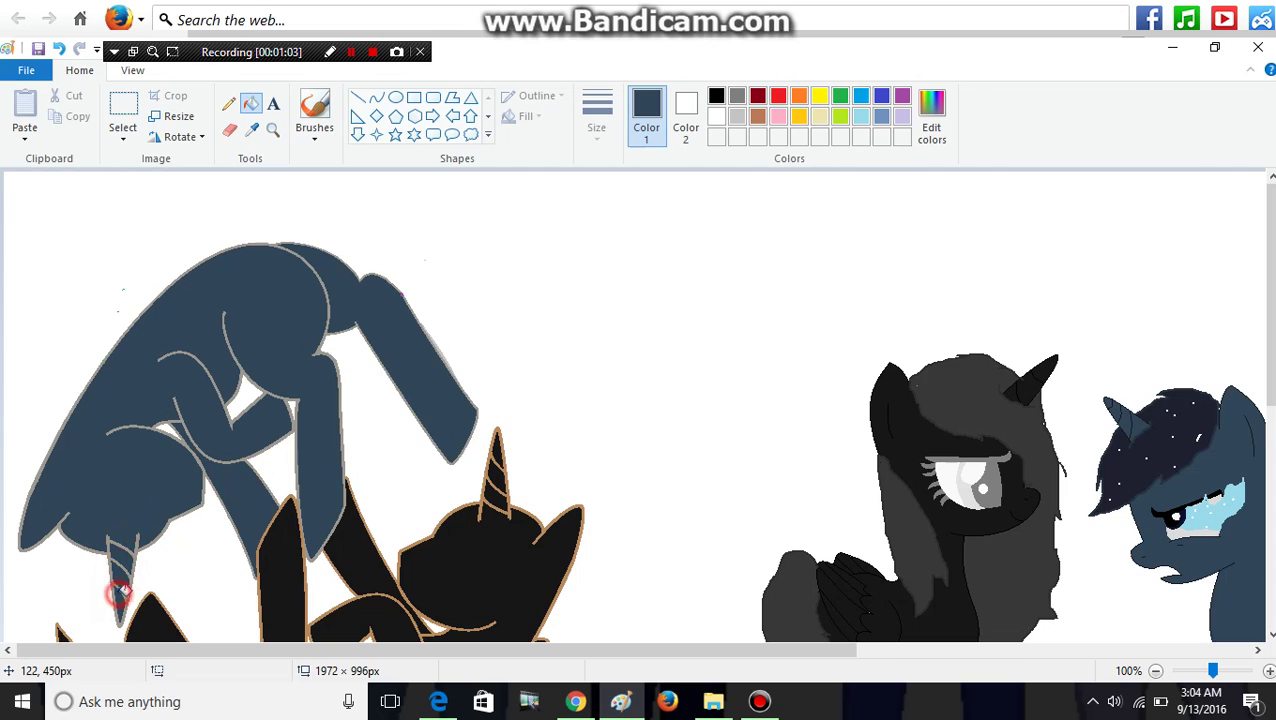
# Step: Sample the dark blue outline colour along the edge of the standing blue pony's mane
pyautogui.click(272, 130)
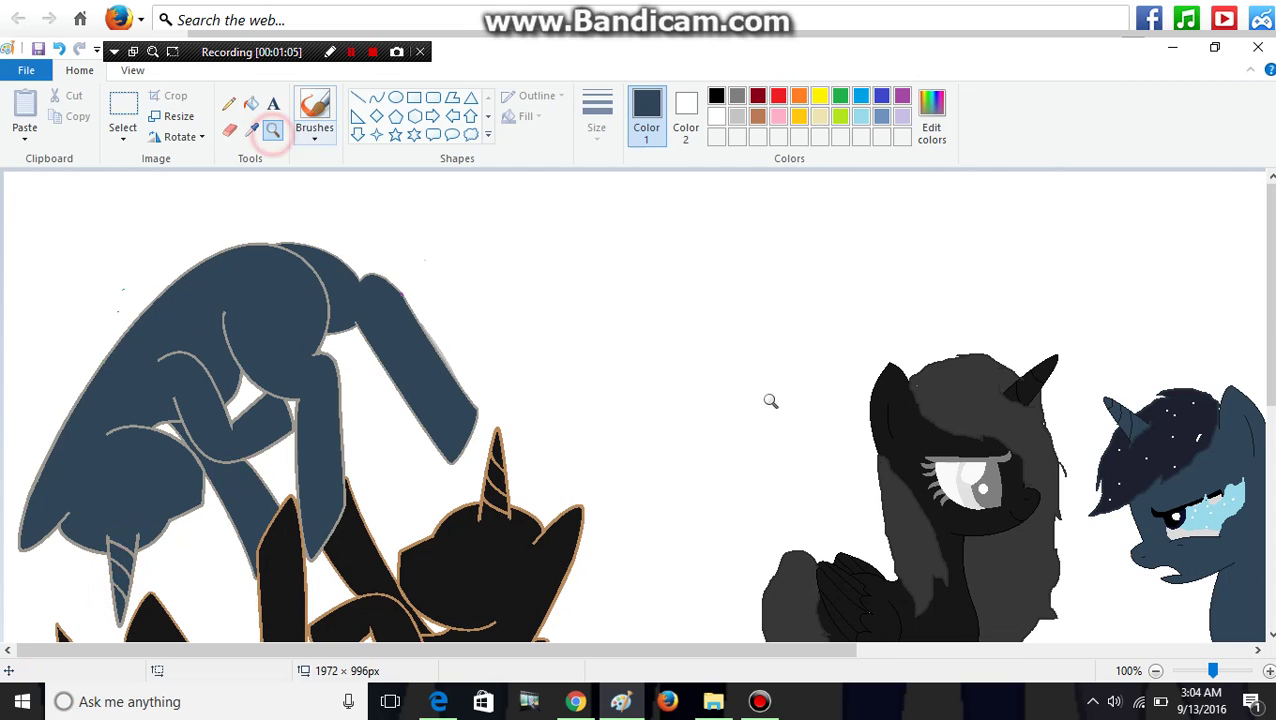
pyautogui.click(1138, 436)
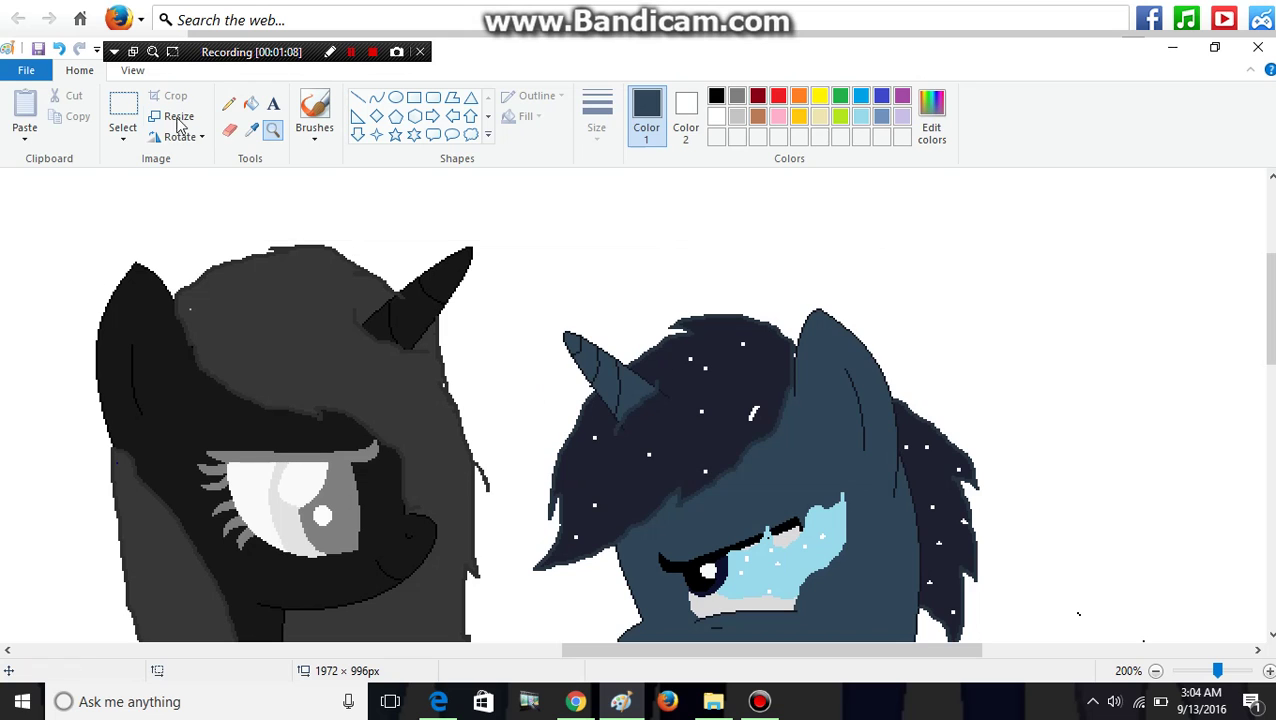
pyautogui.click(251, 130)
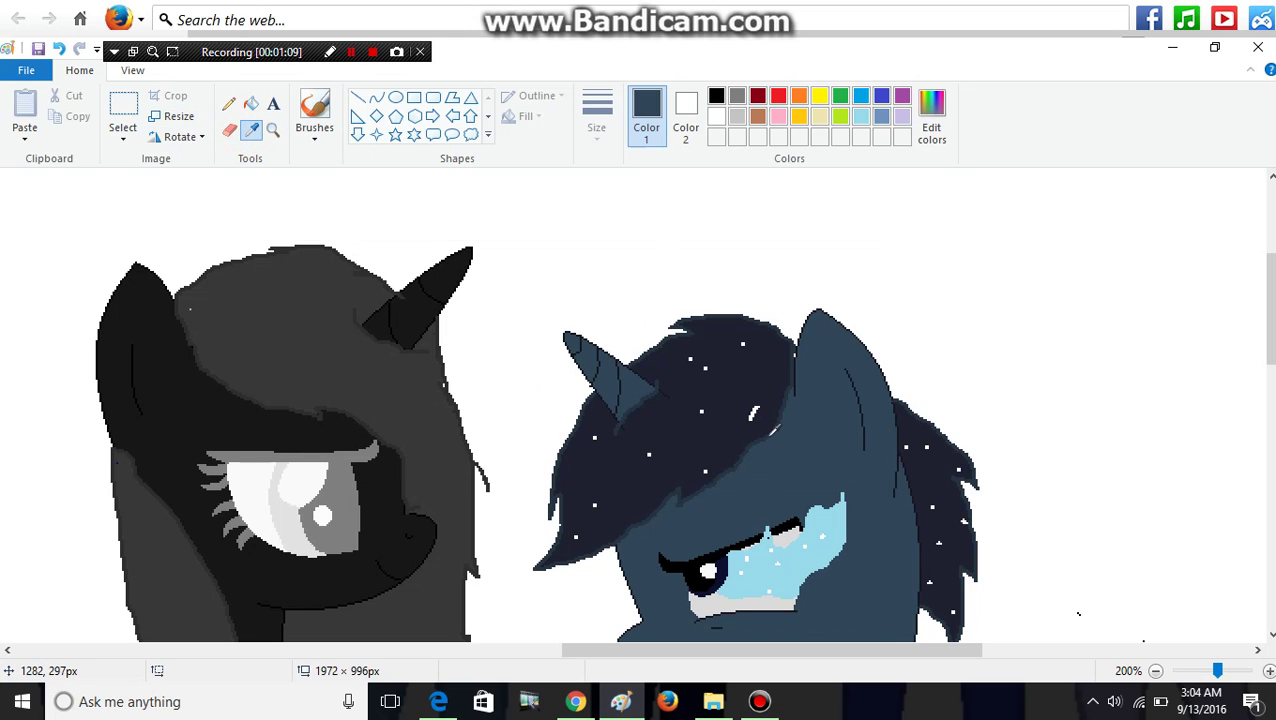
pyautogui.click(770, 430)
# Step: Recolour the upper pony's grey outlines with the sampled dark blue using the Fill tool
pyautogui.click(276, 136)
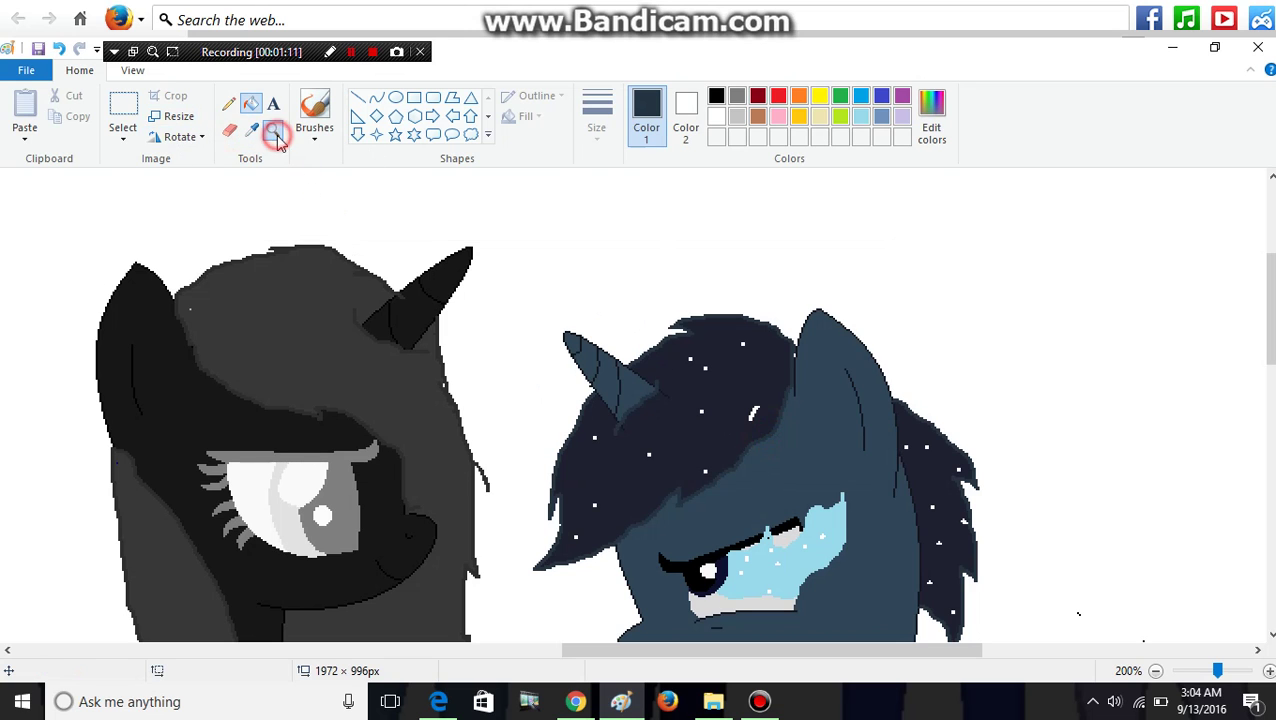
pyautogui.rightClick(541, 493)
pyautogui.rightClick(541, 493)
pyautogui.rightClick(541, 493)
pyautogui.click(275, 326)
pyautogui.click(276, 326)
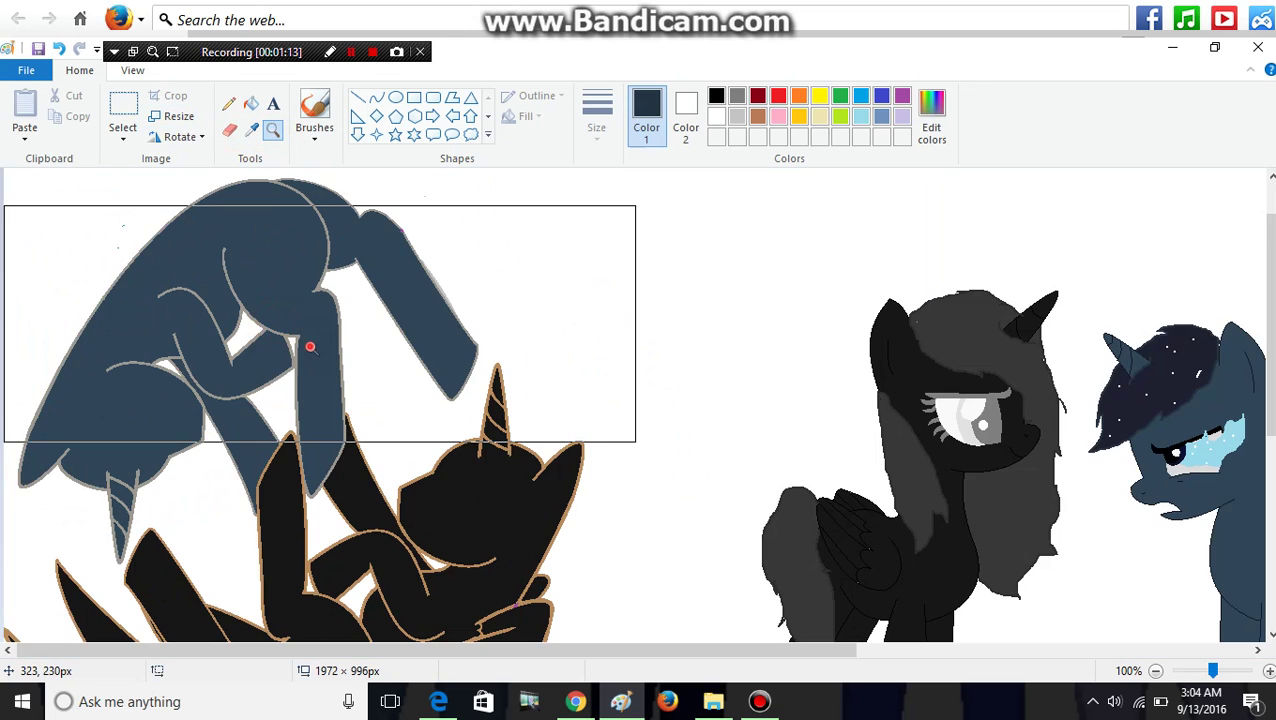
pyautogui.click(308, 347)
pyautogui.click(251, 104)
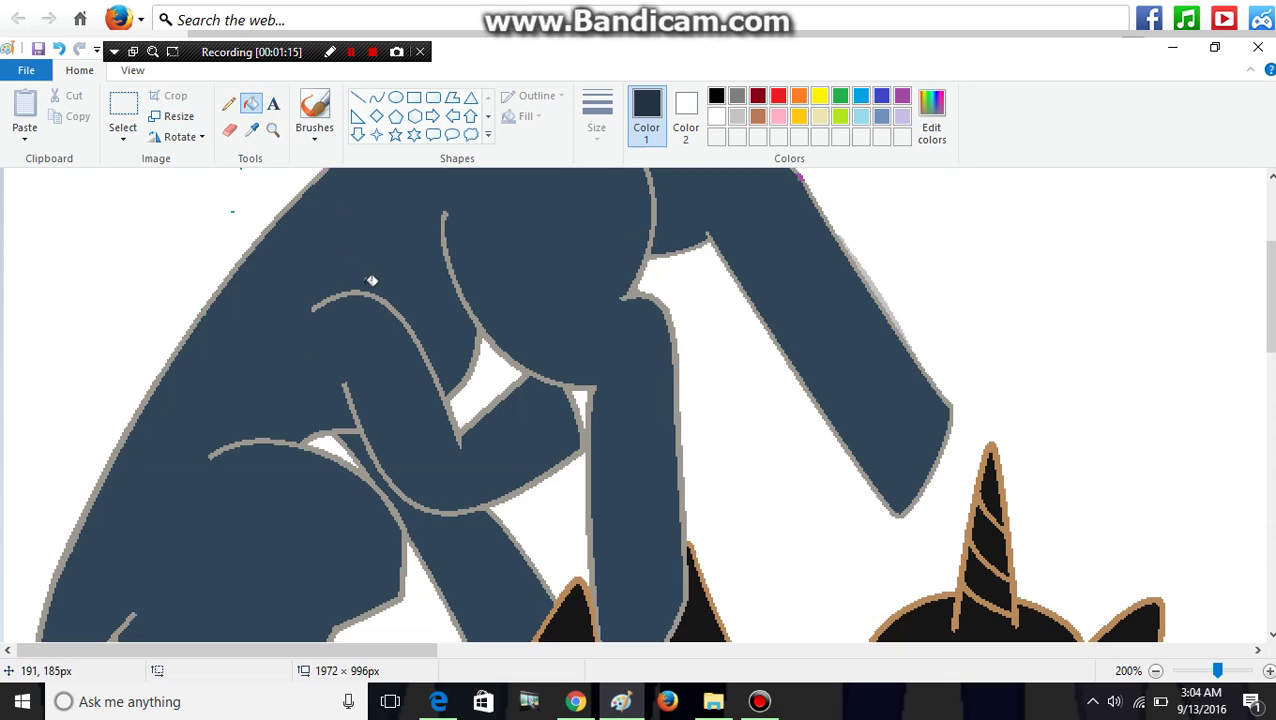
pyautogui.click(369, 294)
pyautogui.press('super+s')
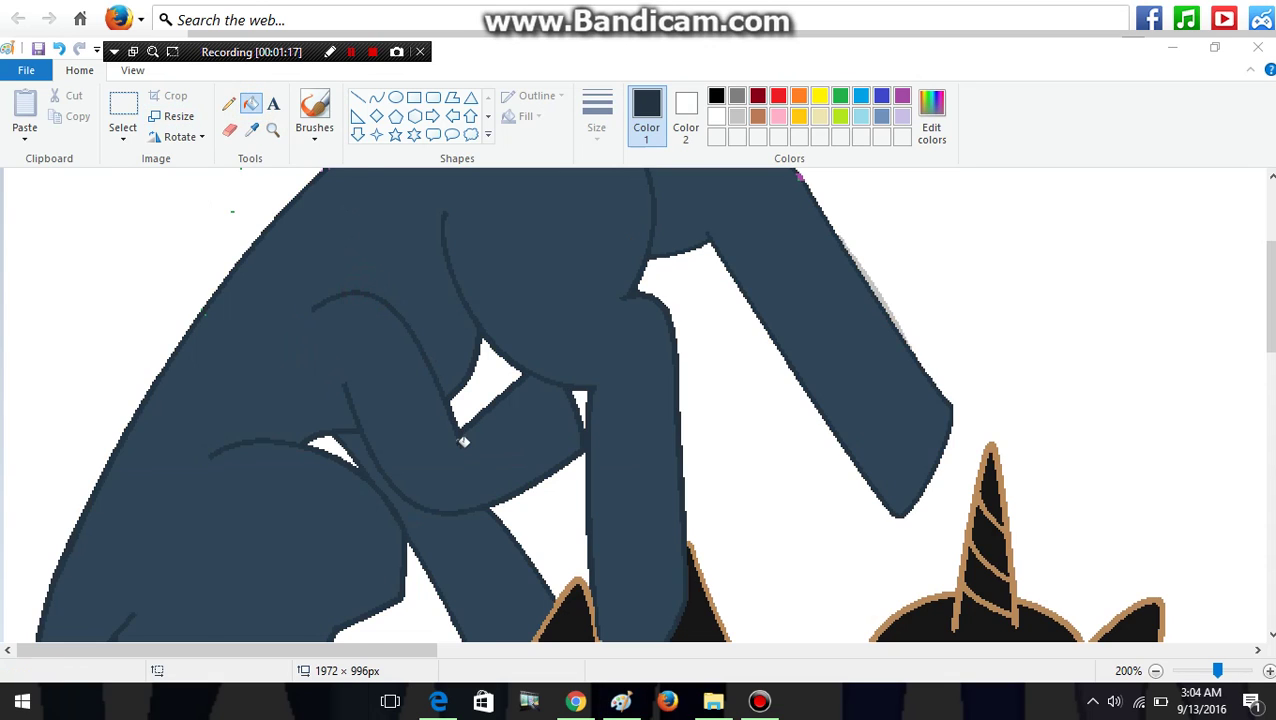
# Step: Examine the recoloured upper pony and the standing blue pony's face
pyautogui.click(273, 129)
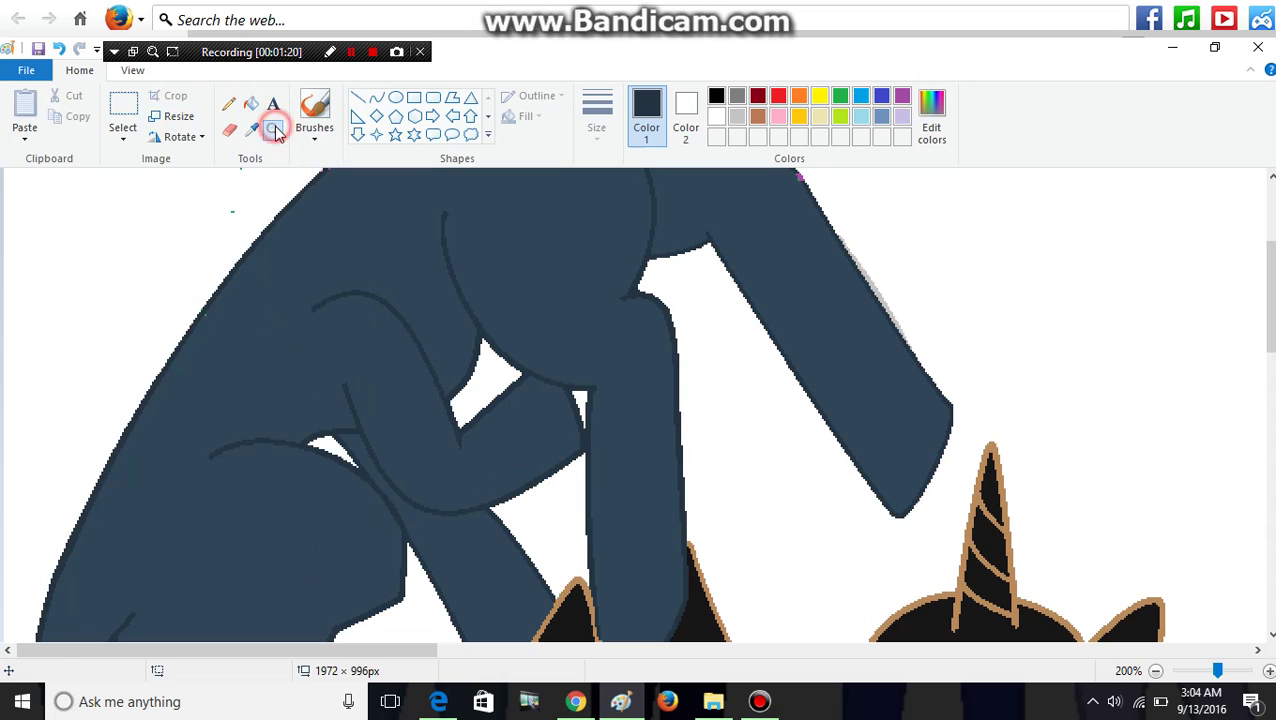
pyautogui.rightClick(416, 248)
pyautogui.rightClick(333, 286)
pyautogui.click(252, 286)
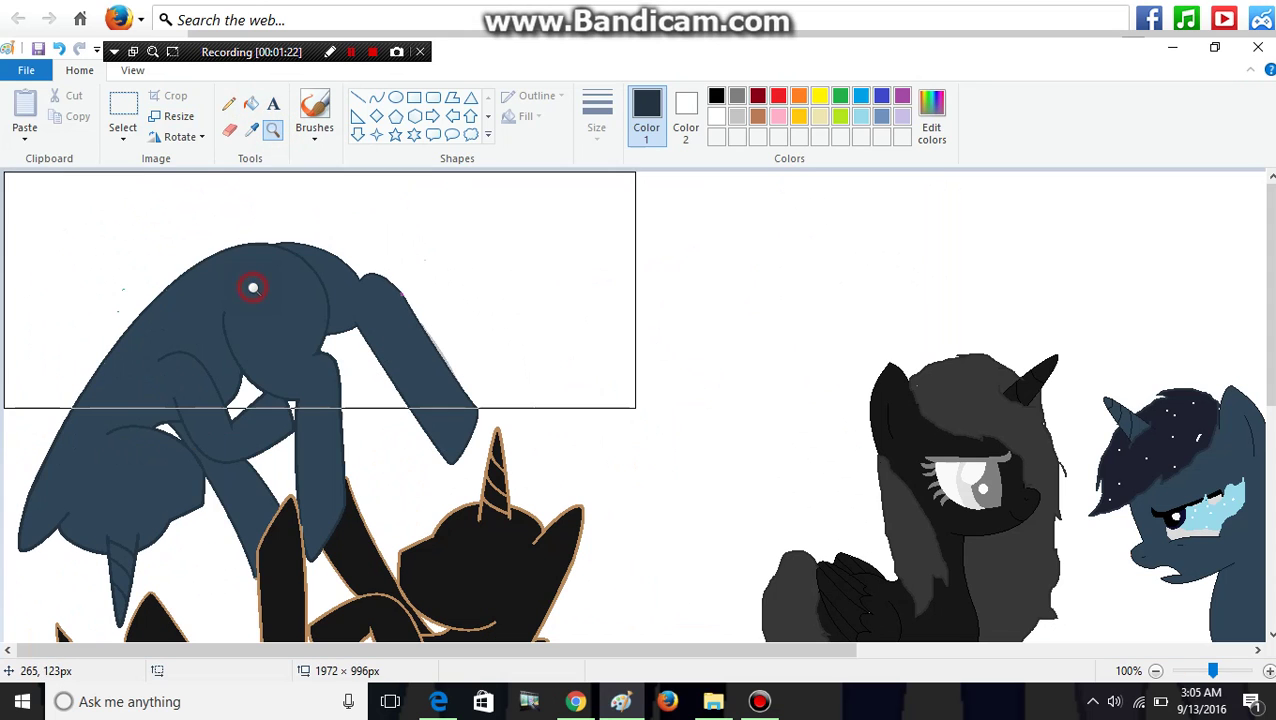
pyautogui.click(1038, 457)
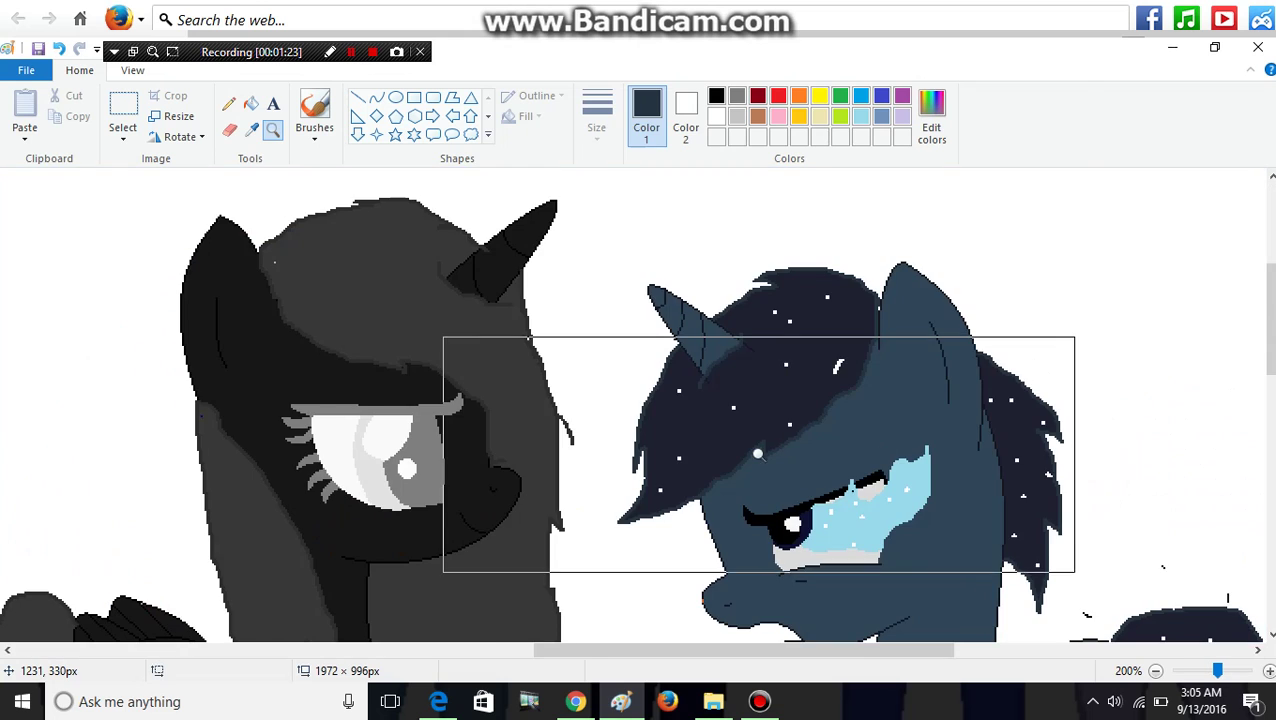
pyautogui.click(757, 454)
pyautogui.rightClick(200, 396)
pyautogui.rightClick(200, 404)
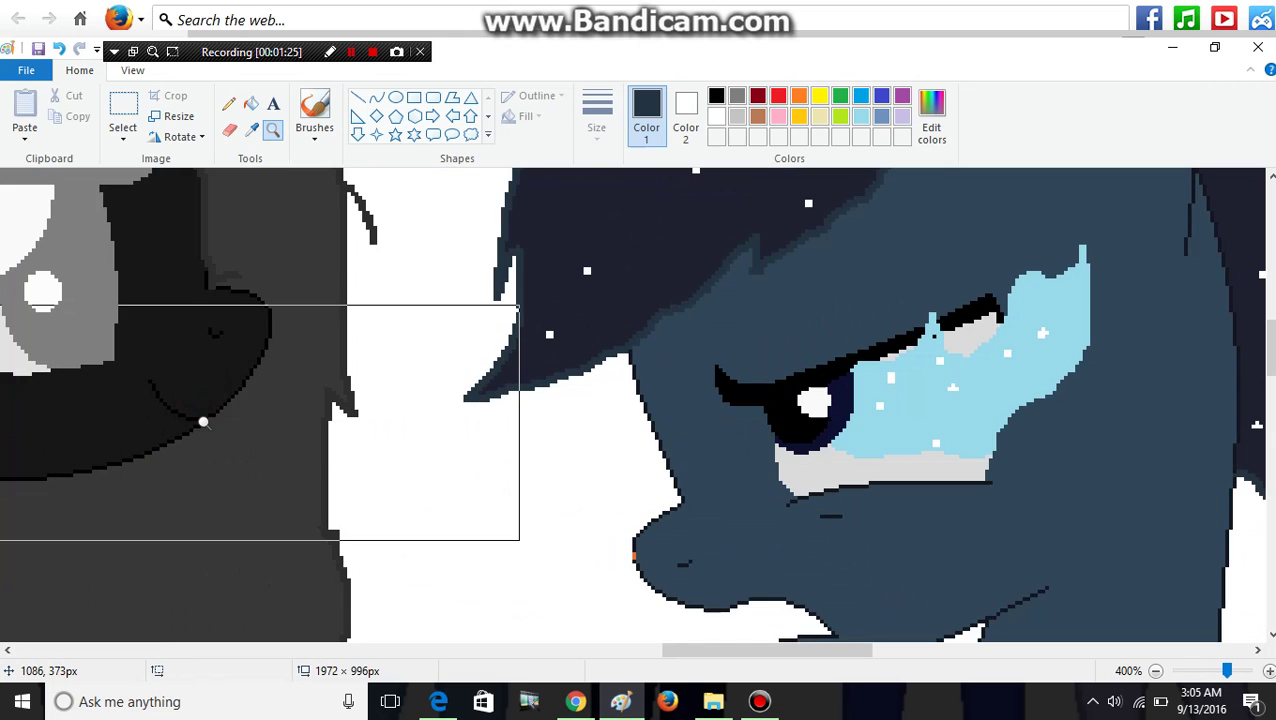
pyautogui.rightClick(190, 395)
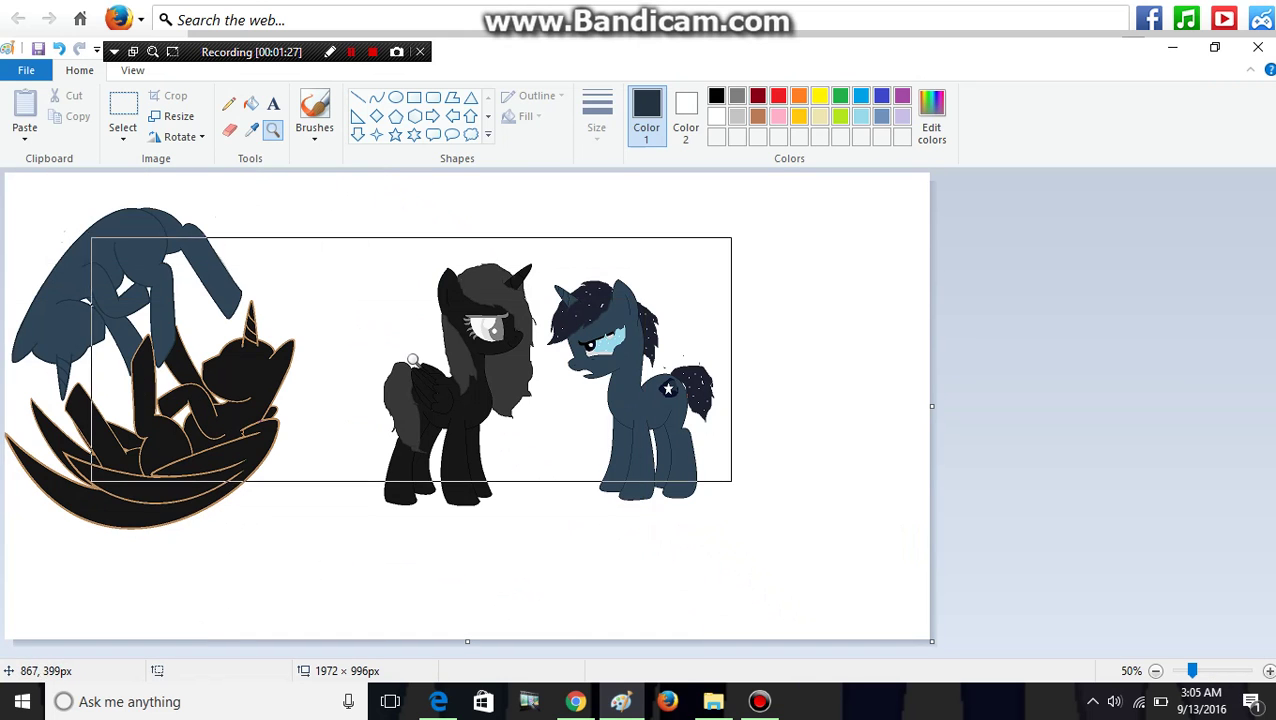
# Step: Sample the black line colour from the feather outlines on the standing black pony's wing
pyautogui.click(477, 383)
pyautogui.click(545, 431)
pyautogui.click(575, 384)
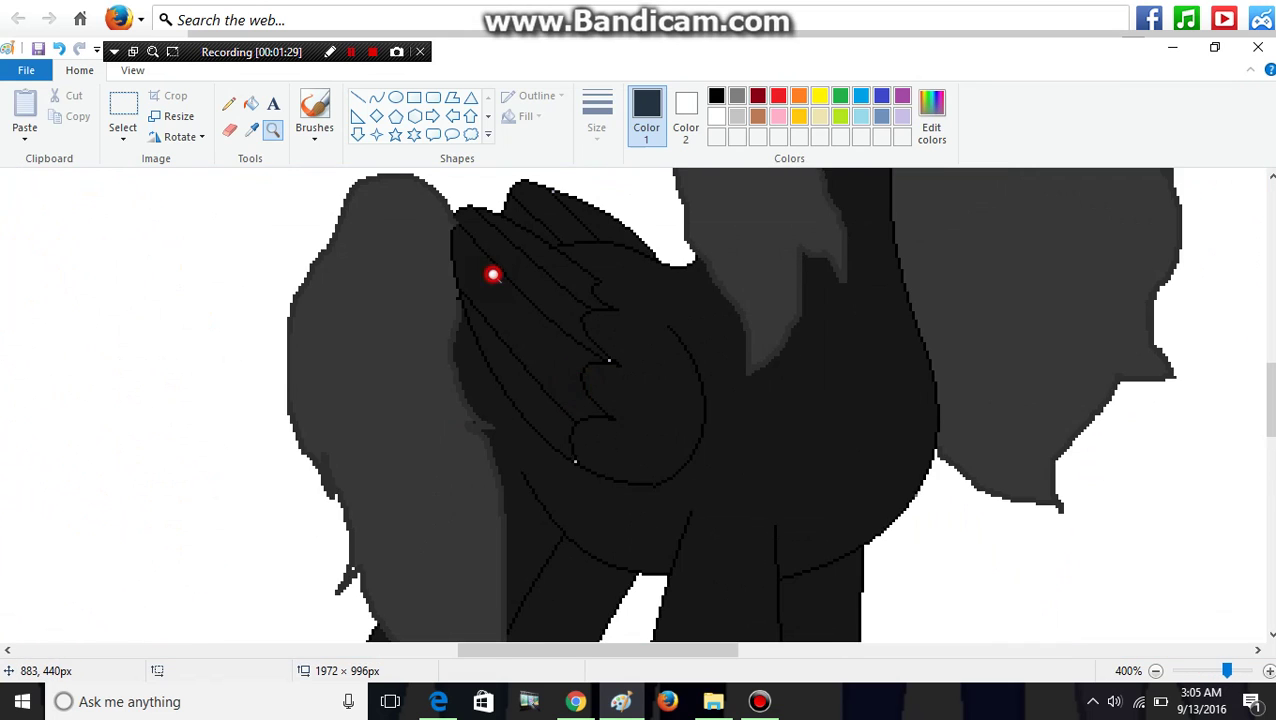
pyautogui.click(493, 273)
pyautogui.click(251, 129)
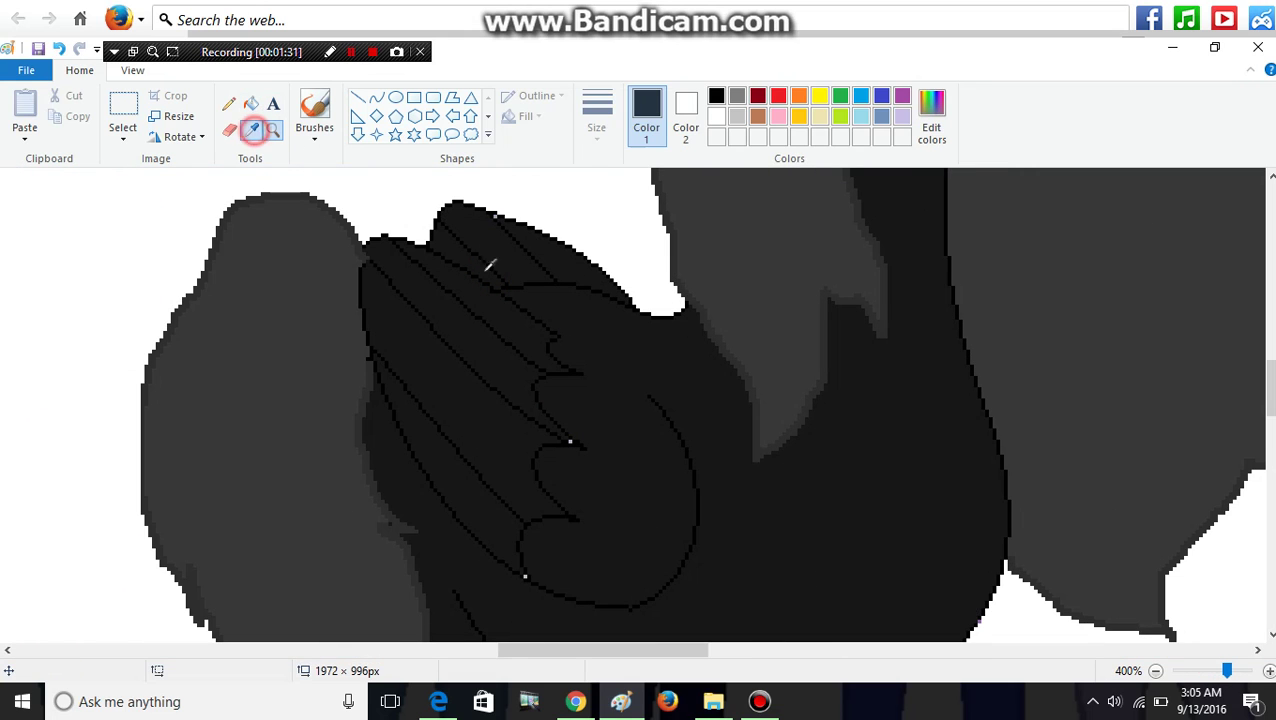
pyautogui.click(577, 362)
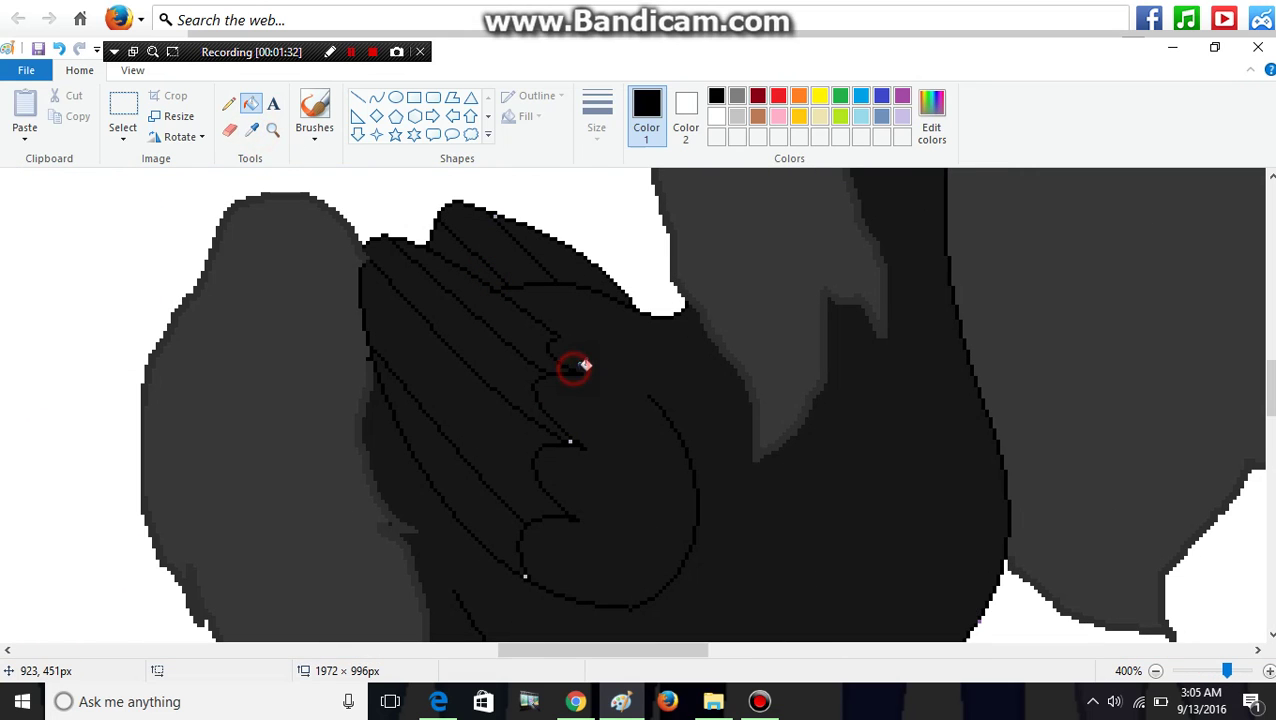
# Step: Recolour the lying pony's tan outlines with the sampled black using the Fill tool
pyautogui.click(615, 651)
pyautogui.moveTo(615, 651); pyautogui.dragTo(362, 612)
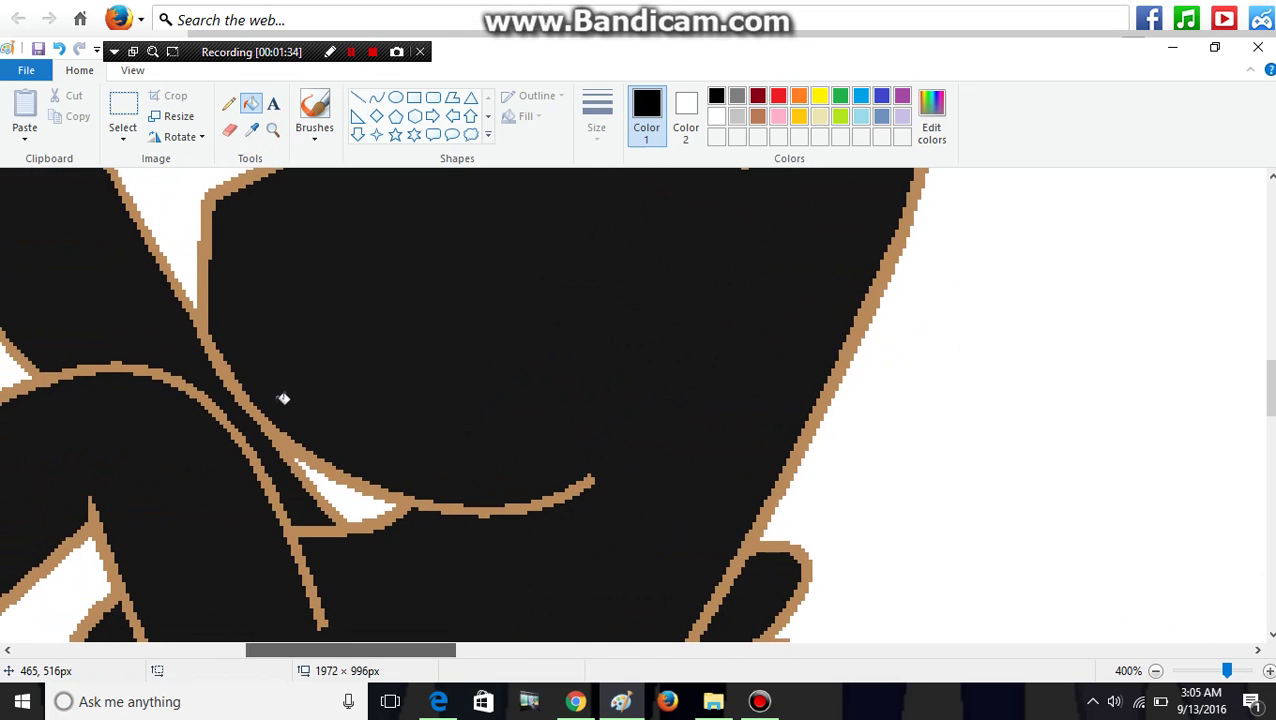
pyautogui.click(219, 345)
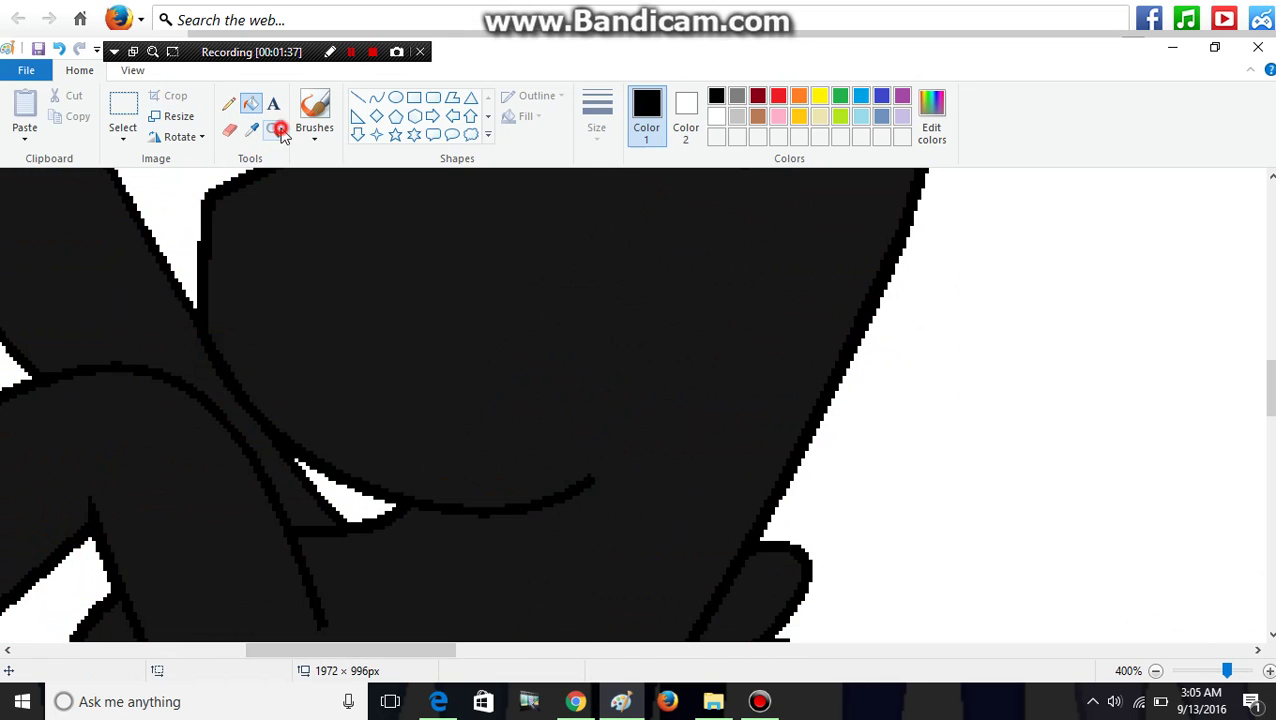
# Step: Fill the leftover purple patch on the lying pony's upper wing outline with black
pyautogui.click(272, 129)
pyautogui.scroll(-3, 623, 376)
pyautogui.click(171, 322)
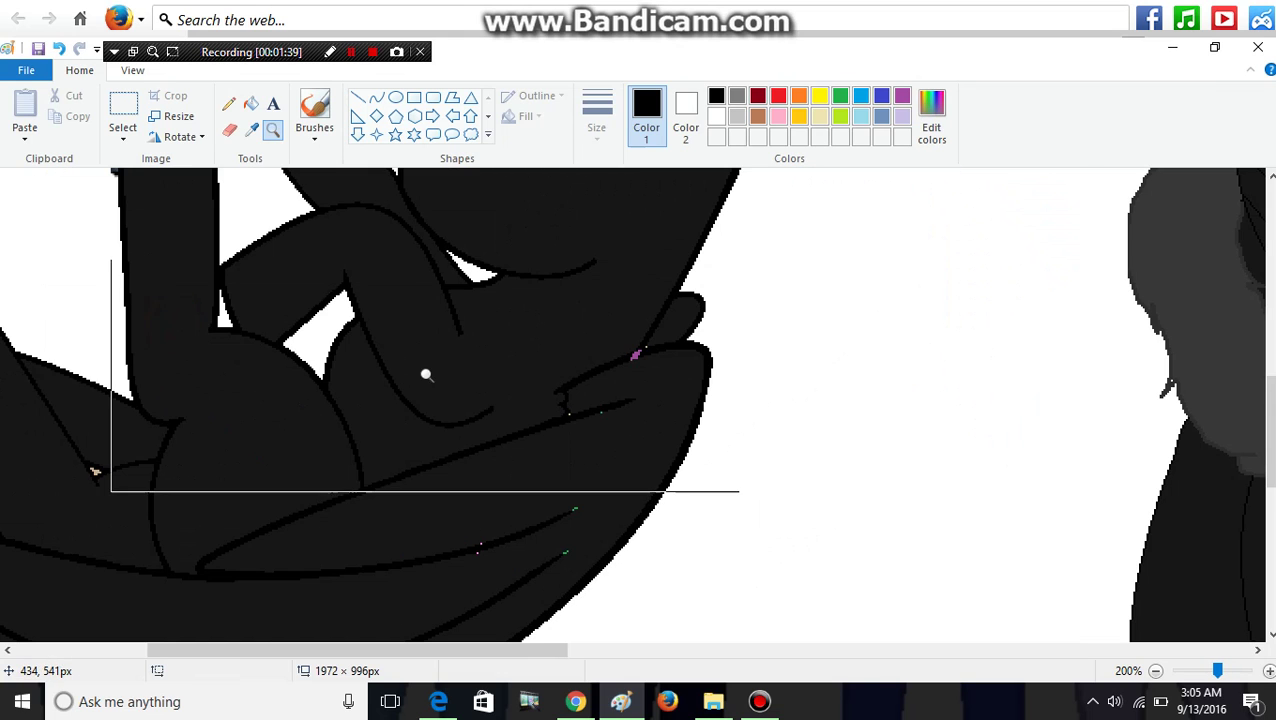
pyautogui.click(659, 330)
pyautogui.click(427, 402)
pyautogui.click(313, 285)
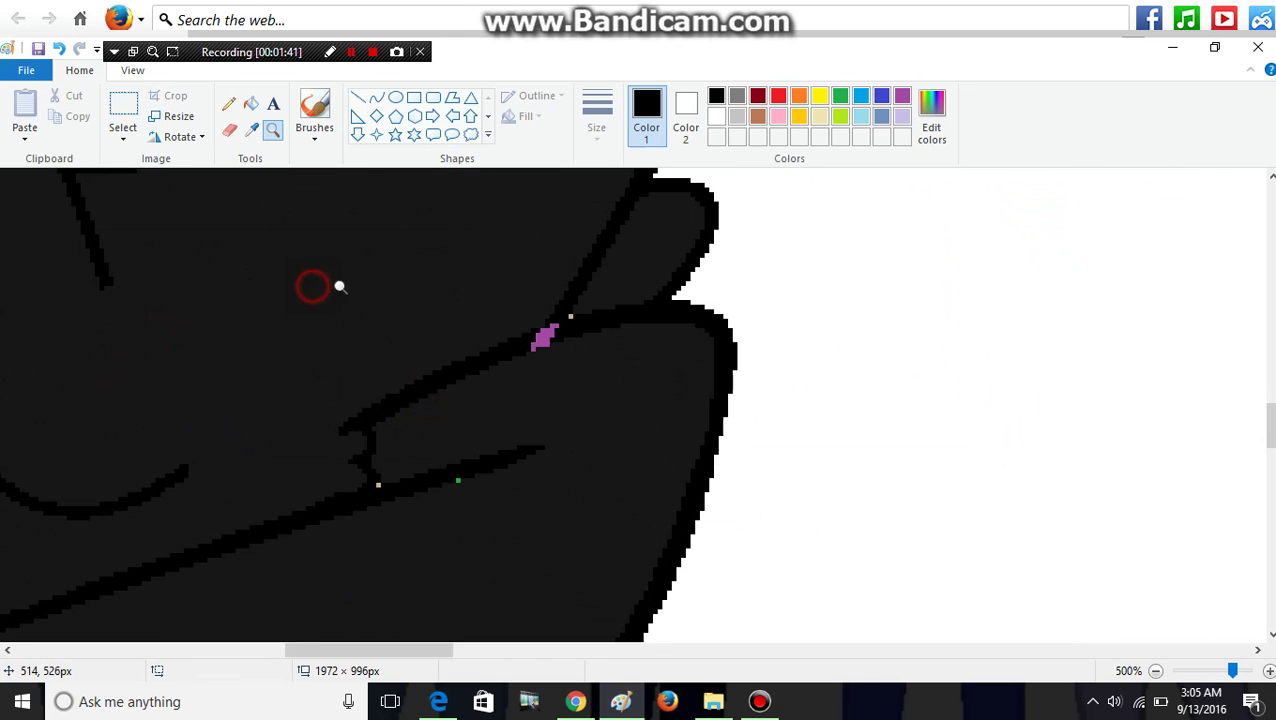
pyautogui.click(251, 129)
pyautogui.click(251, 106)
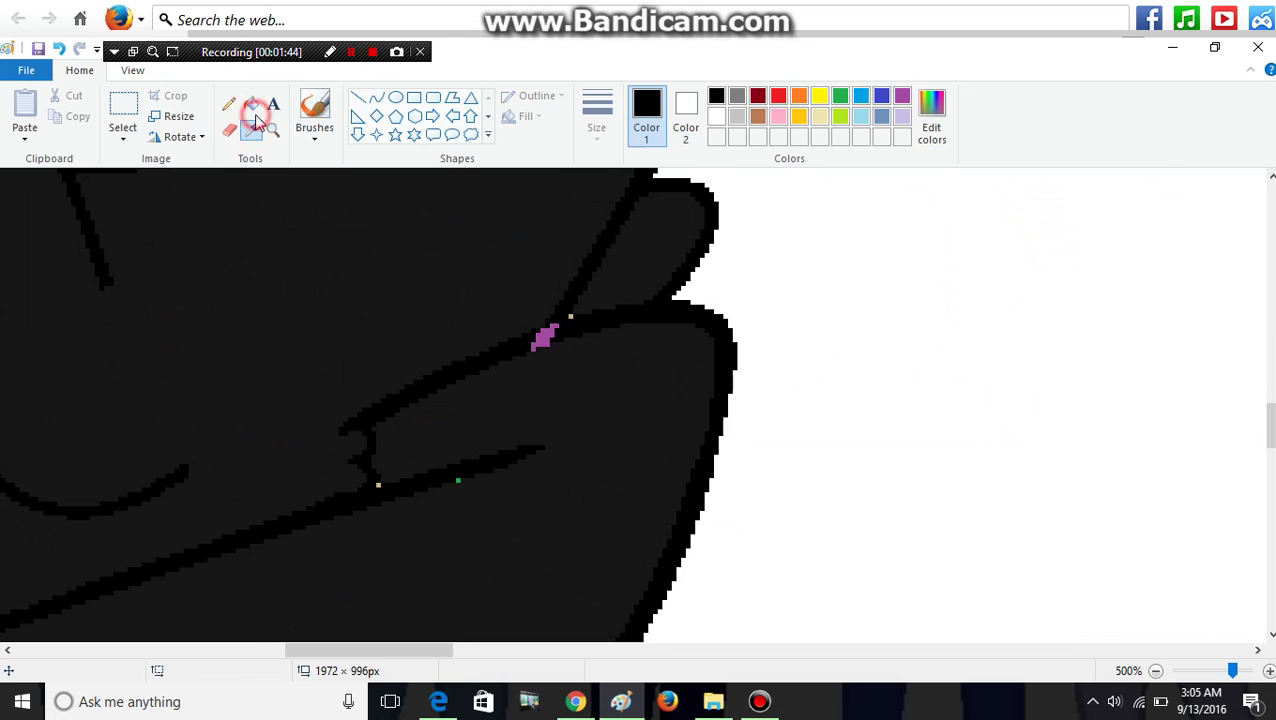
pyautogui.click(550, 336)
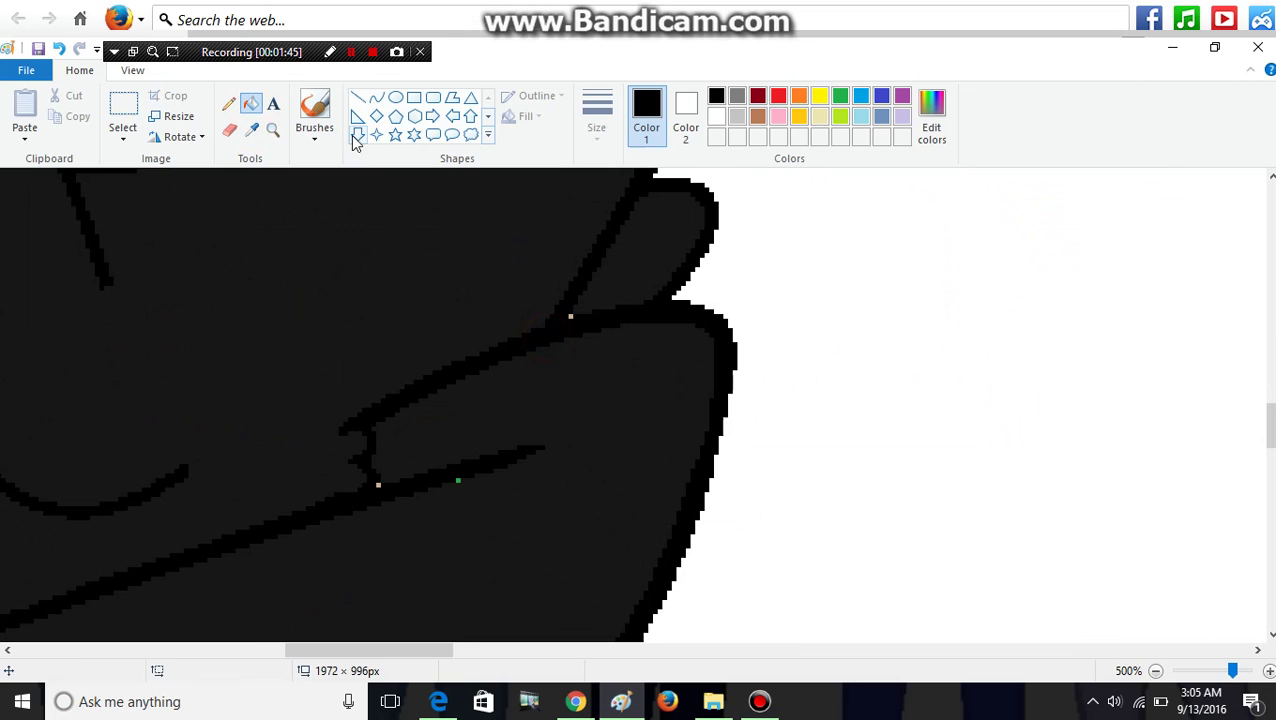
# Step: Sample the near-black body colour from the lying pony's wing beside the green and pink specks
pyautogui.click(272, 130)
pyautogui.rightClick(456, 404)
pyautogui.click(259, 366)
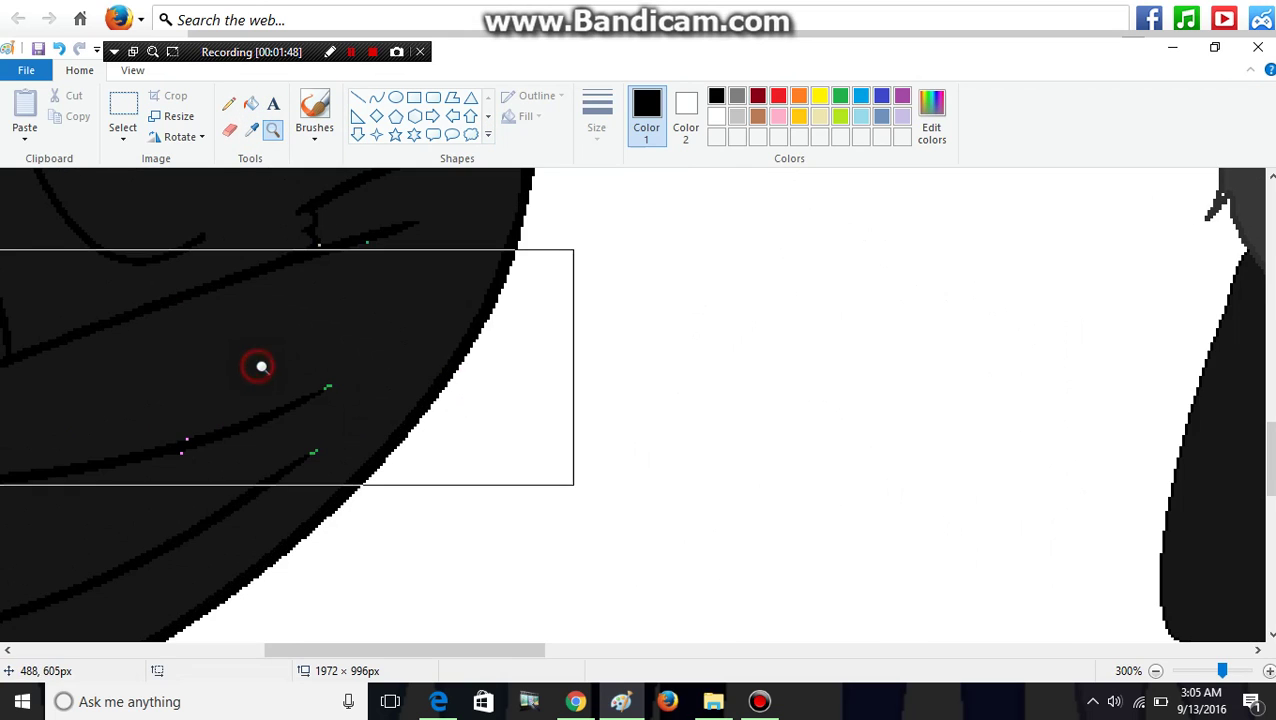
pyautogui.click(360, 434)
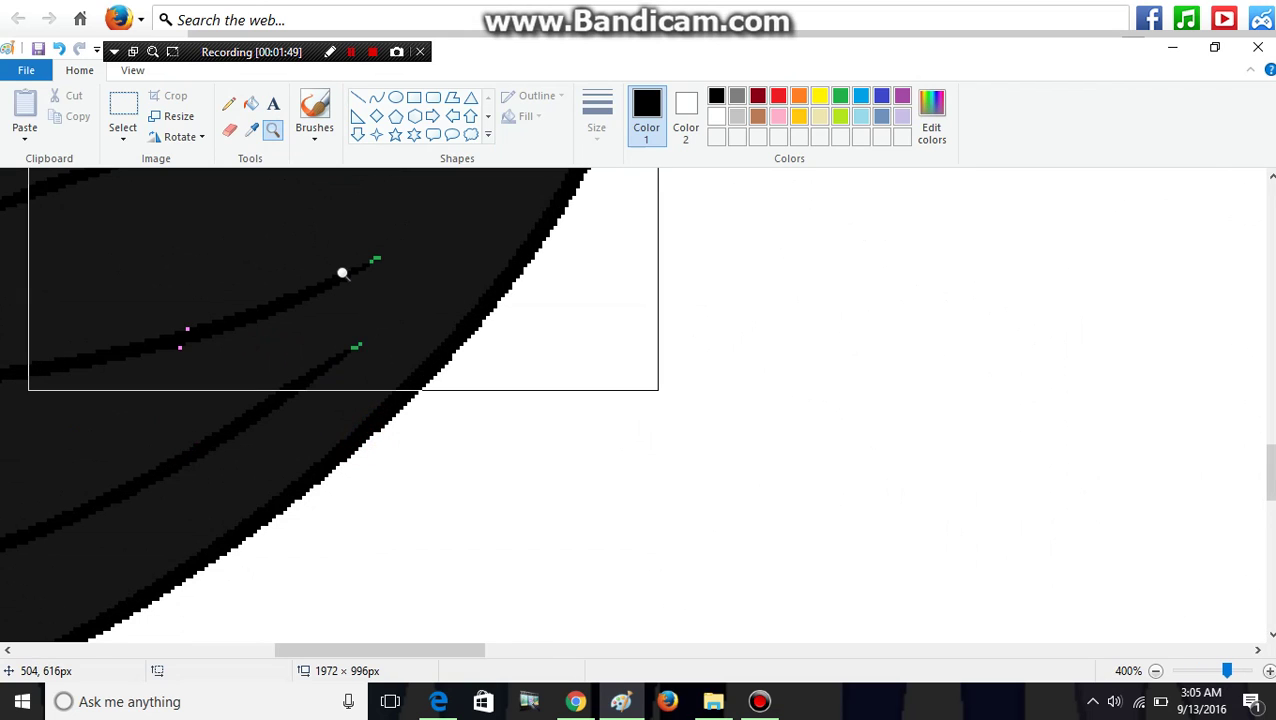
pyautogui.click(376, 364)
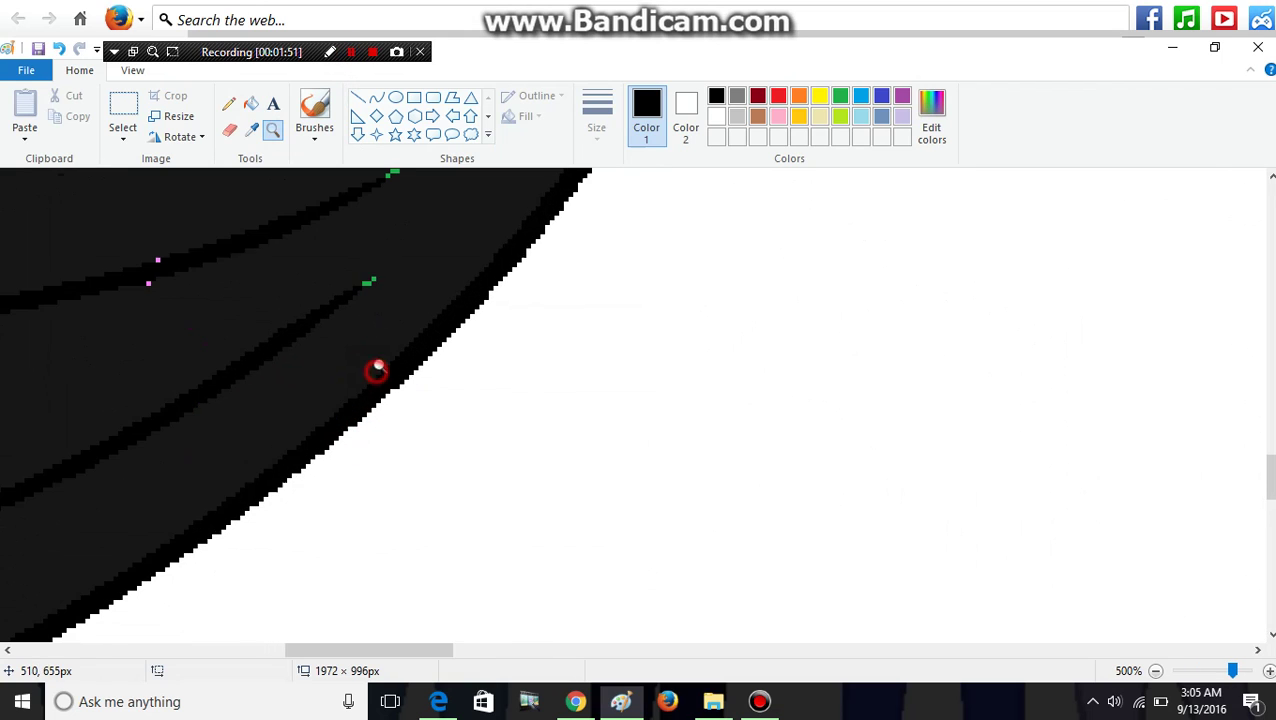
pyautogui.click(353, 238)
pyautogui.click(251, 103)
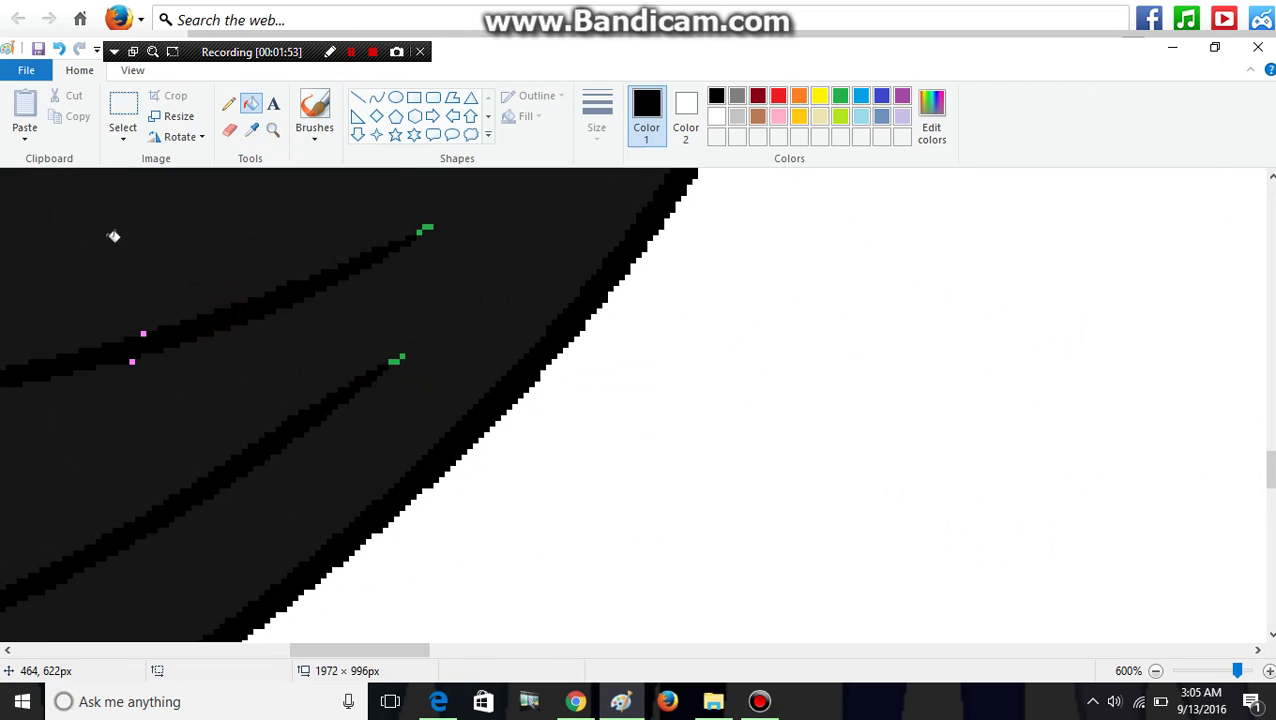
pyautogui.click(252, 129)
pyautogui.click(210, 222)
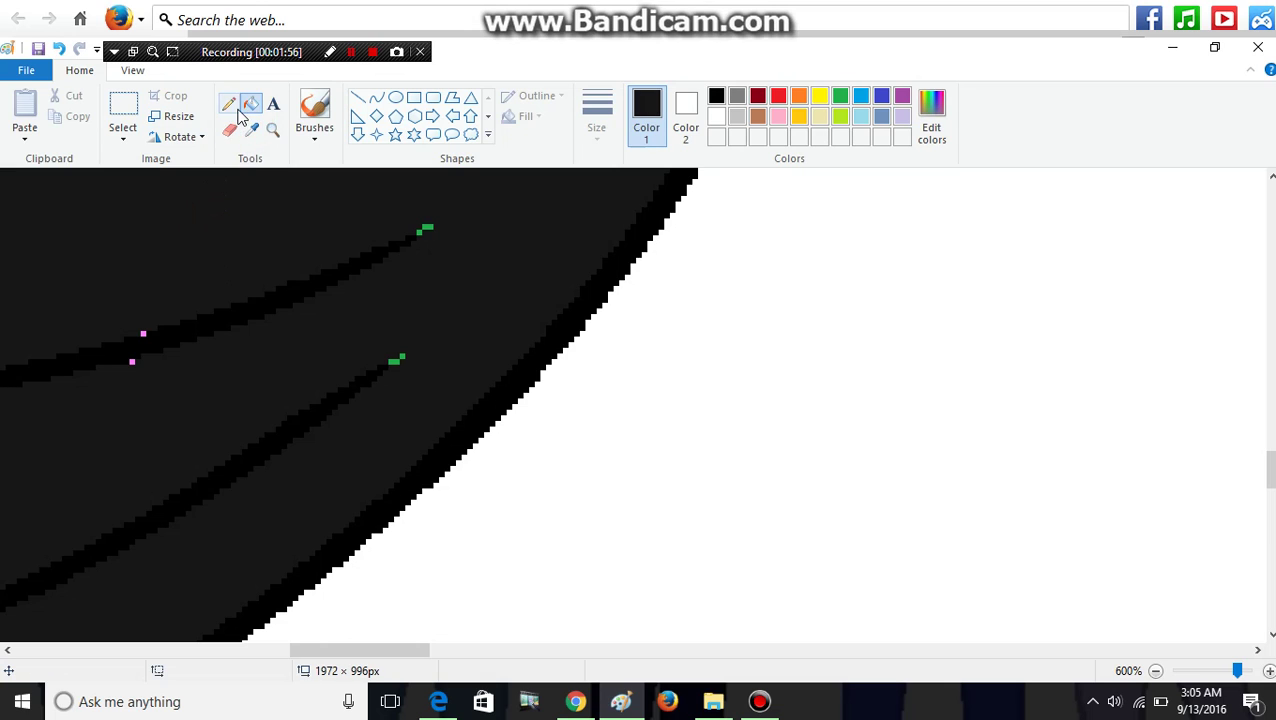
# Step: Paint over the green and pink specks along the feather lines with the Pencil at its thickest line width
pyautogui.click(234, 108)
pyautogui.click(585, 110)
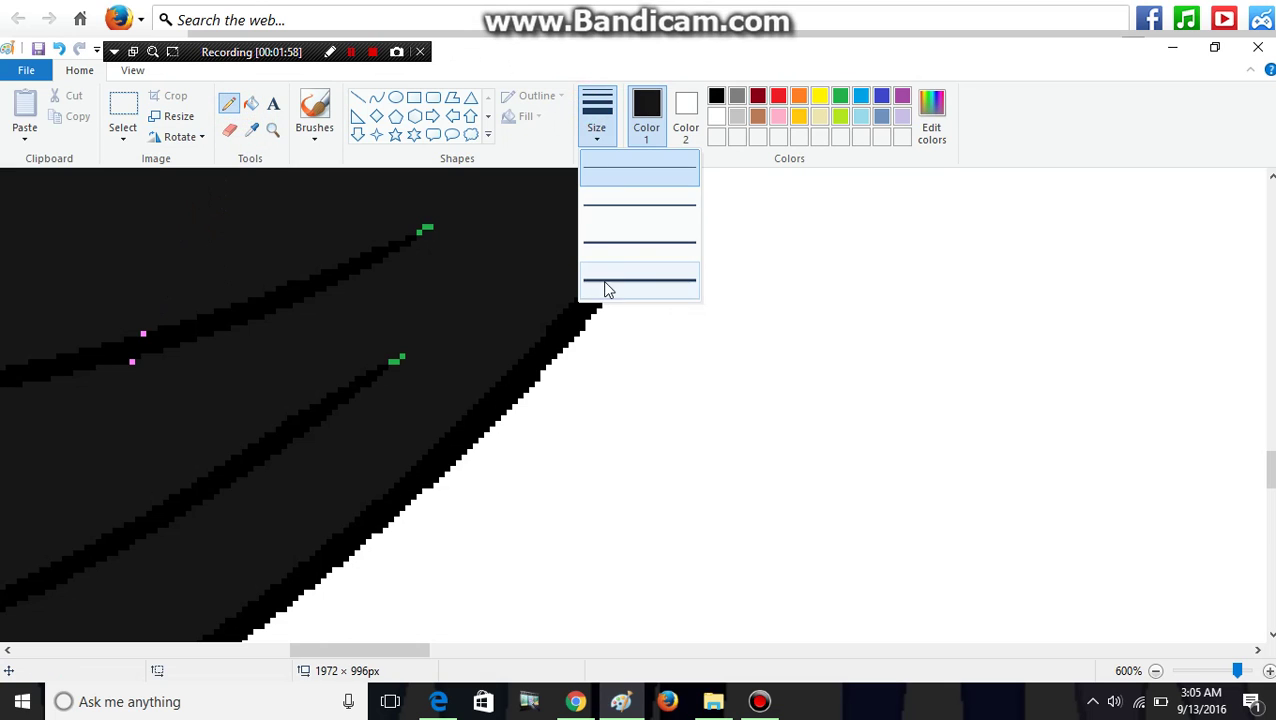
pyautogui.click(416, 176)
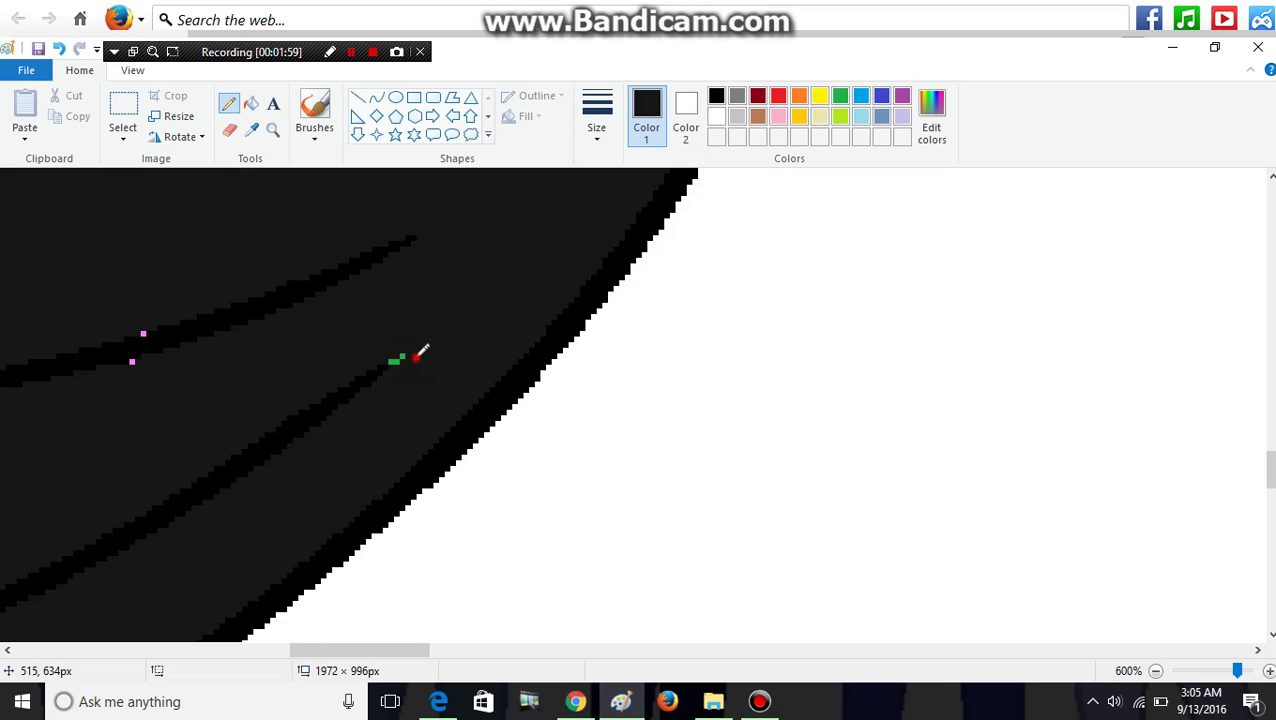
pyautogui.moveTo(416, 357); pyautogui.dragTo(405, 358)
pyautogui.moveTo(145, 371); pyautogui.dragTo(144, 365)
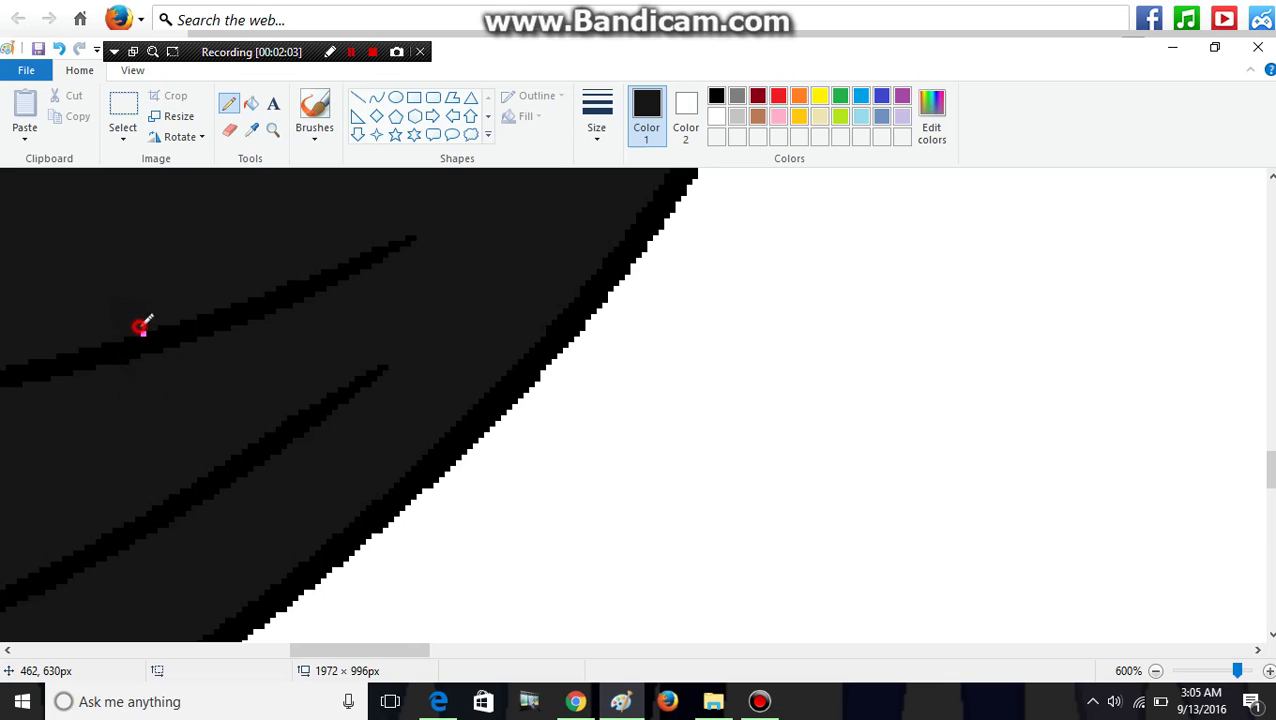
pyautogui.click(142, 330)
# Step: Cover the tan specks near the leg line and feather junction with body colour, setting the Pencil to the second-thinnest width for the latter
pyautogui.moveTo(393, 652); pyautogui.dragTo(188, 580)
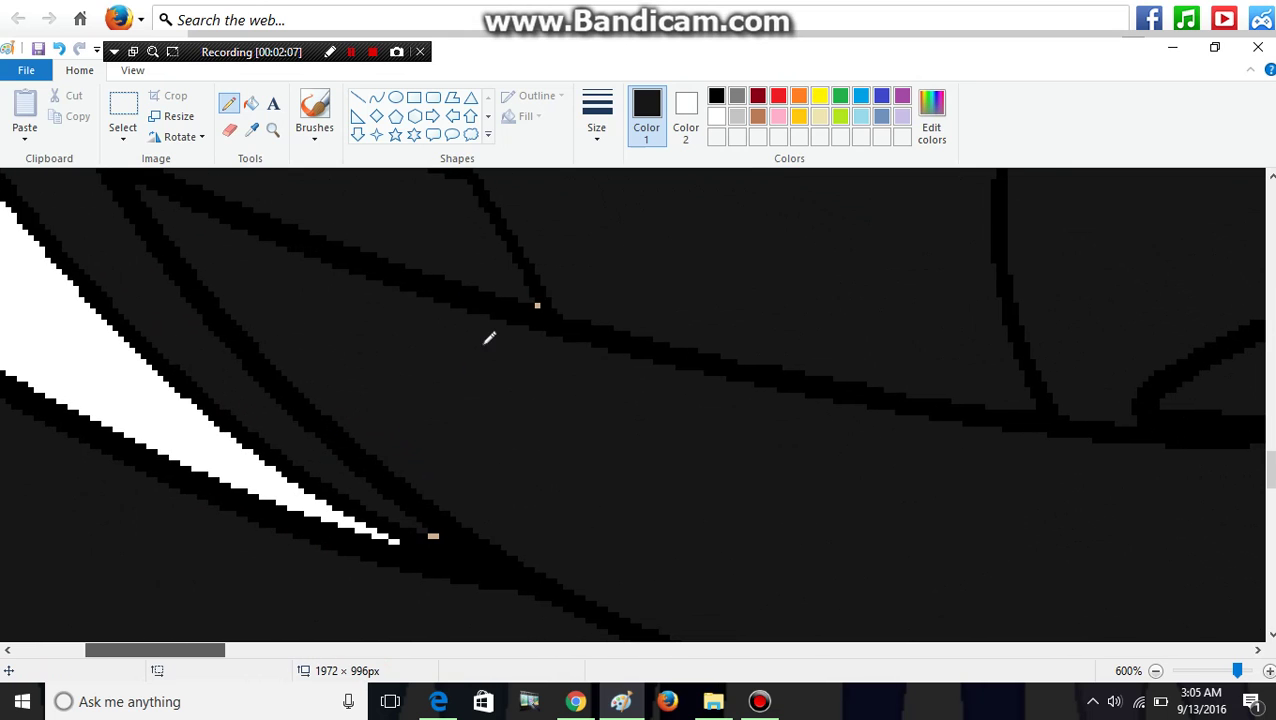
pyautogui.click(539, 301)
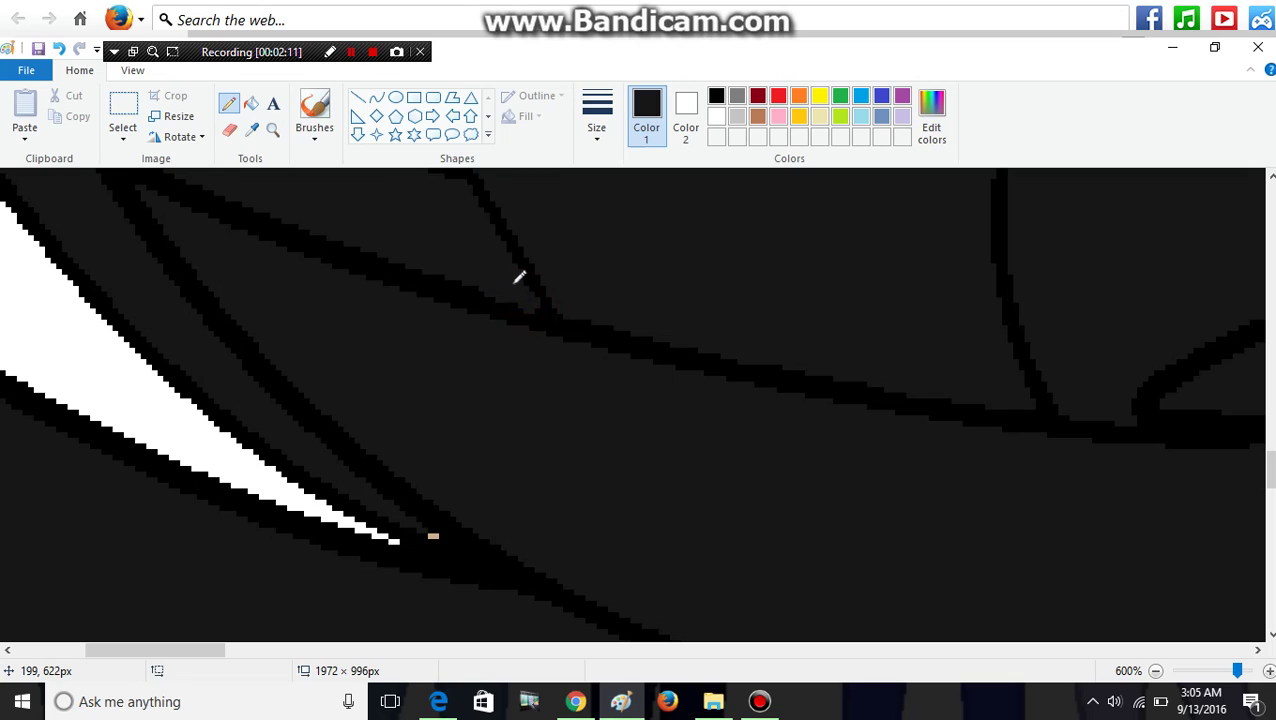
pyautogui.moveTo(533, 293)
pyautogui.mouseDown()
pyautogui.moveTo(507, 259)
pyautogui.moveTo(506, 293)
pyautogui.mouseUp()
pyautogui.click(597, 112)
pyautogui.click(612, 199)
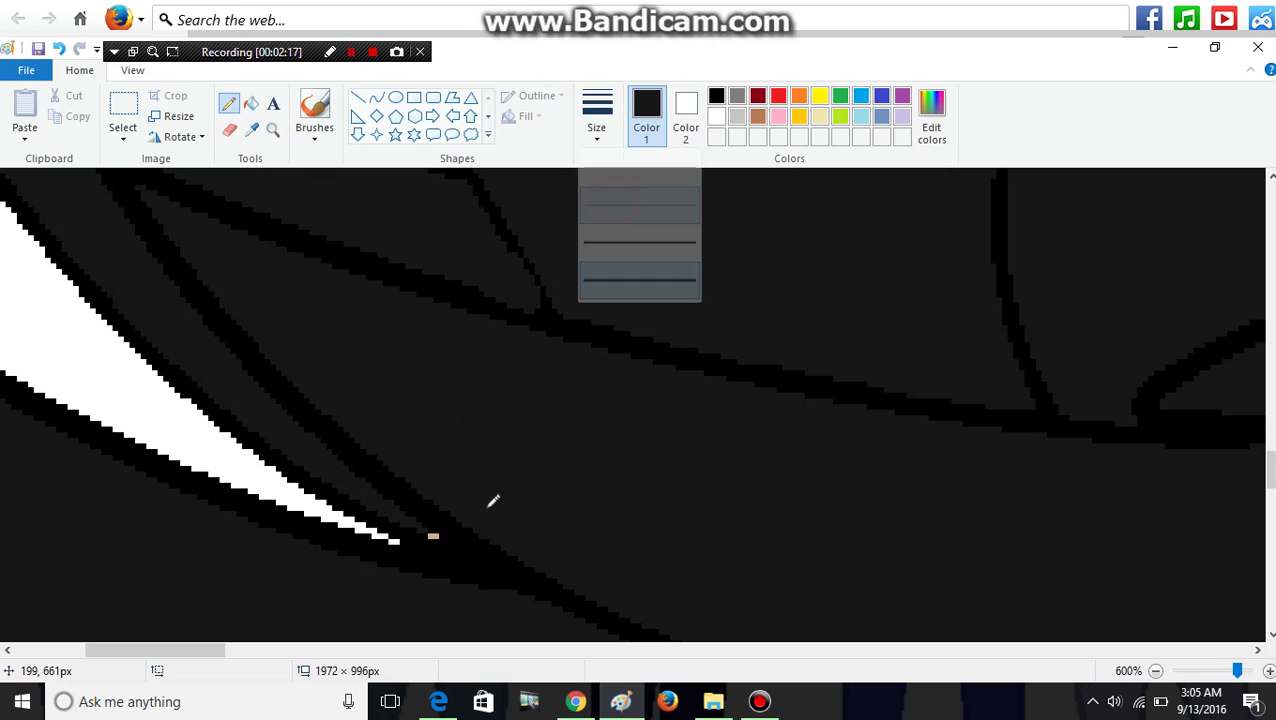
pyautogui.click(433, 533)
pyautogui.moveTo(433, 533); pyautogui.dragTo(439, 522)
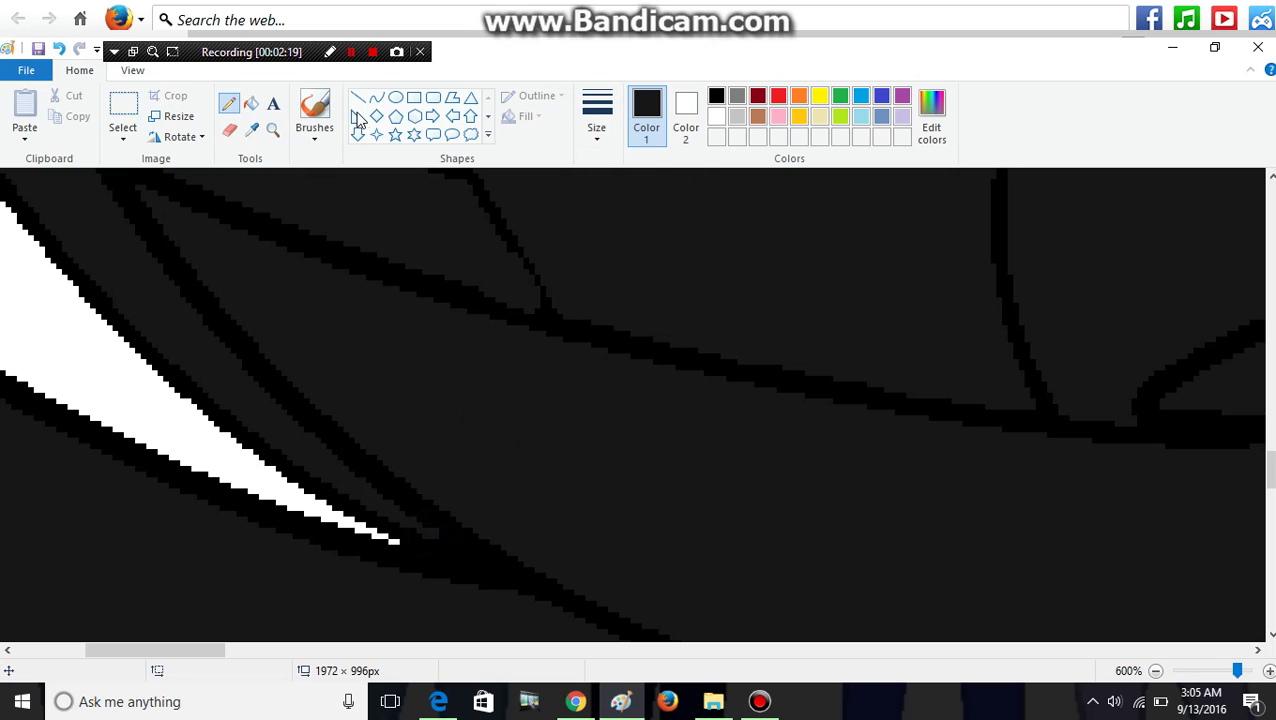
# Step: Paint over the remaining tan and green specks around the lying pony's upper wing fold with the body colour
pyautogui.click(274, 130)
pyautogui.rightClick(706, 515)
pyautogui.rightClick(451, 376)
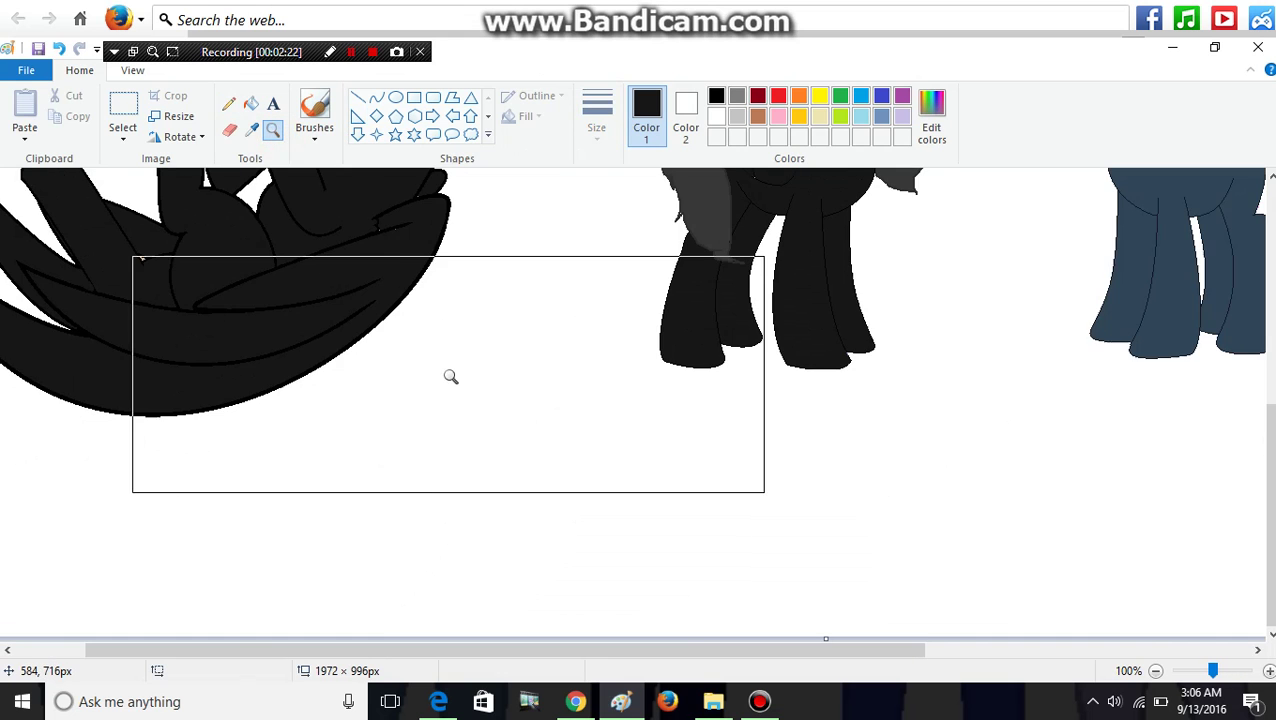
pyautogui.rightClick(177, 262)
pyautogui.click(151, 327)
pyautogui.click(319, 365)
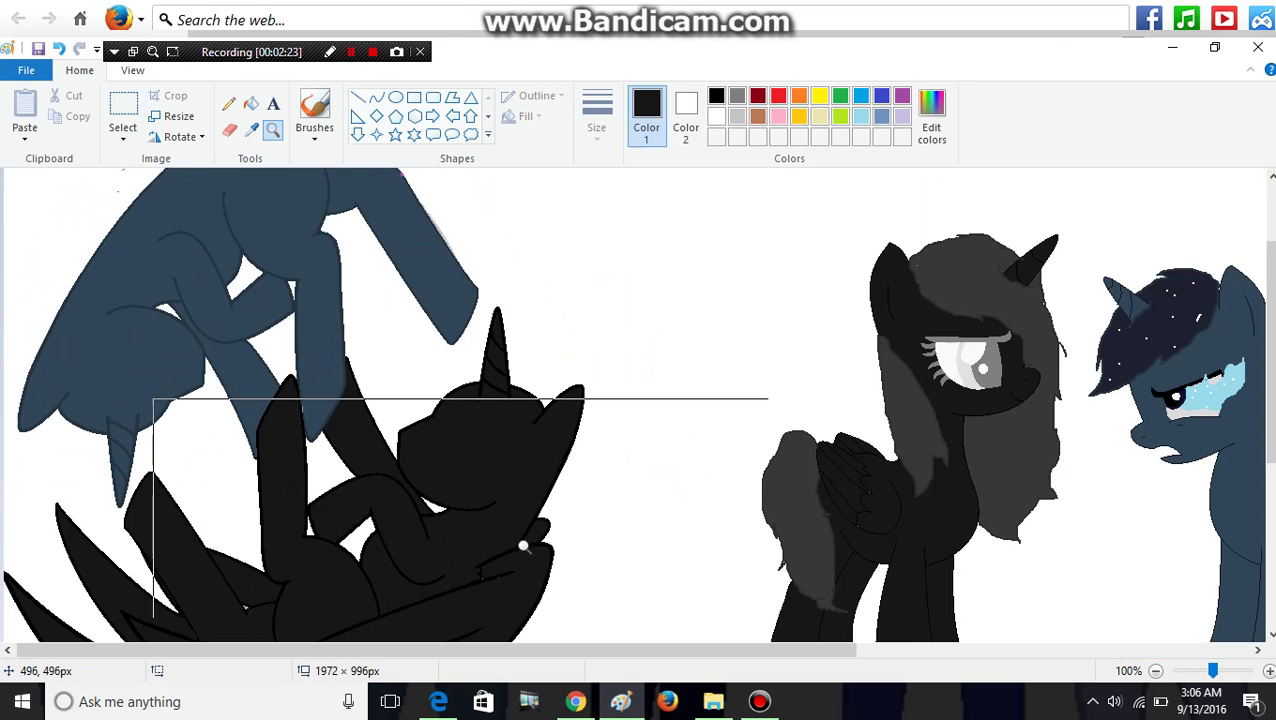
pyautogui.click(527, 541)
pyautogui.click(541, 413)
pyautogui.click(308, 393)
pyautogui.click(391, 284)
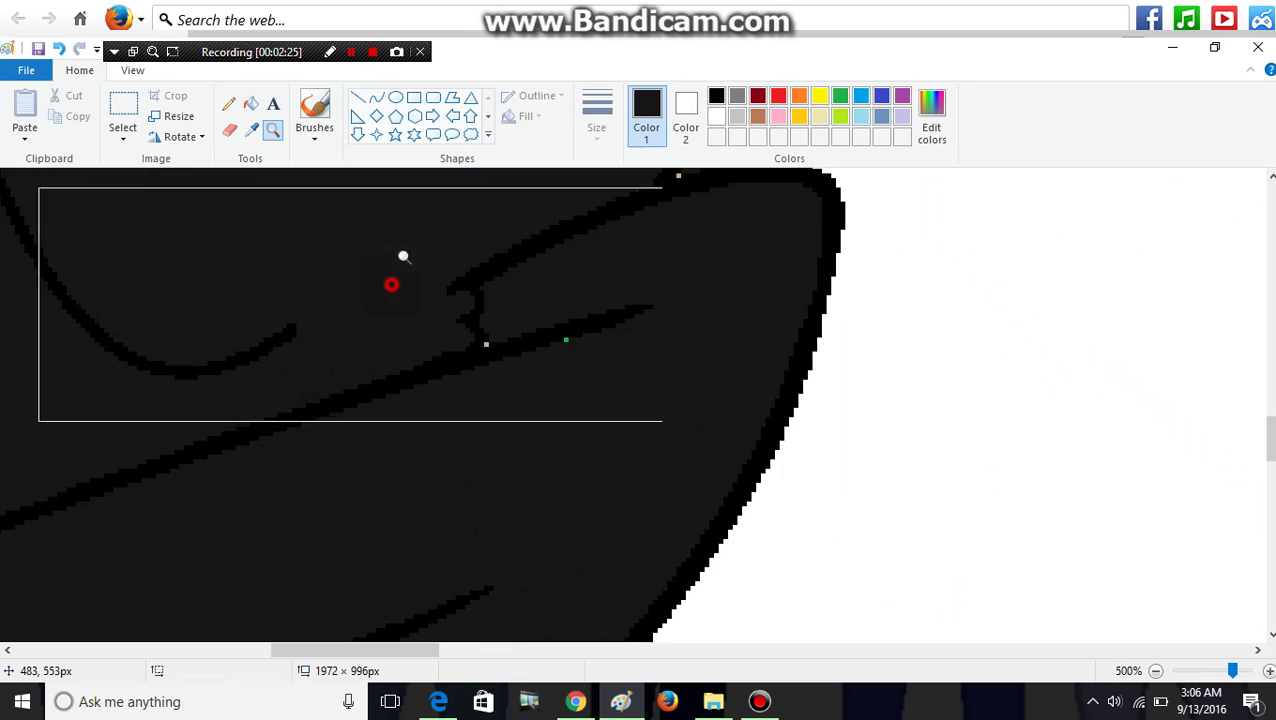
pyautogui.click(587, 205)
pyautogui.click(587, 205)
pyautogui.click(233, 104)
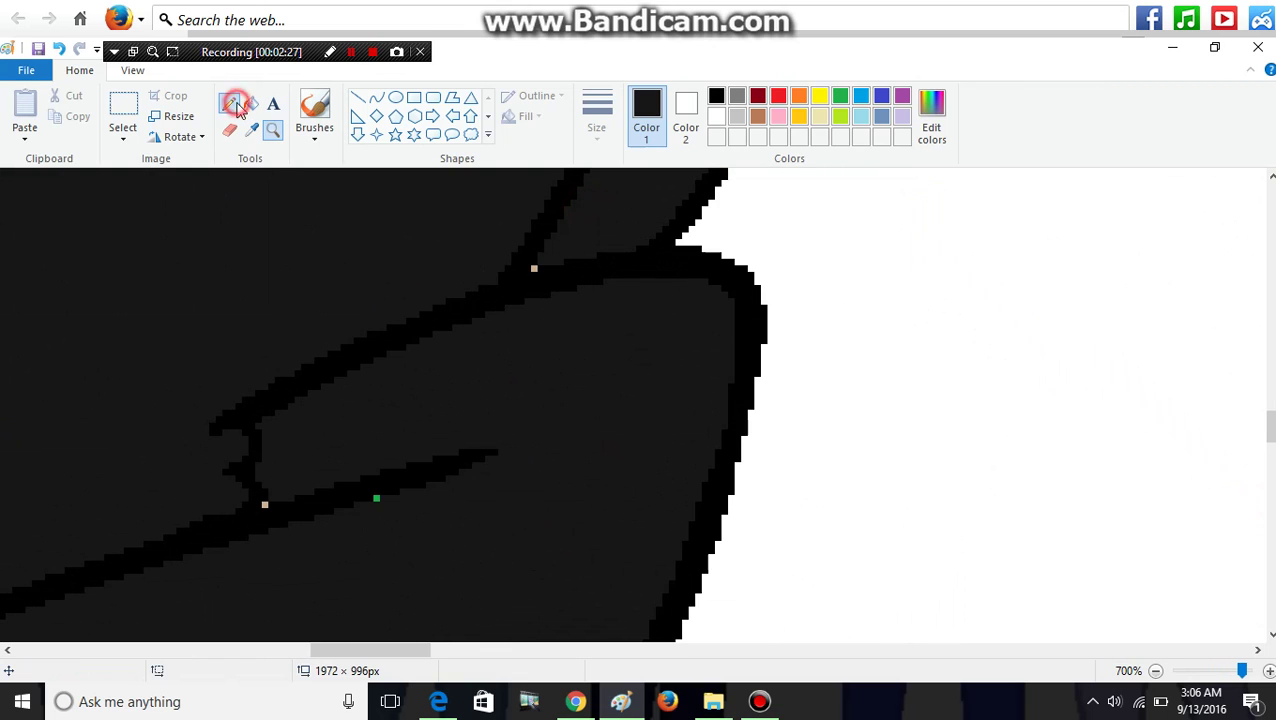
pyautogui.click(540, 263)
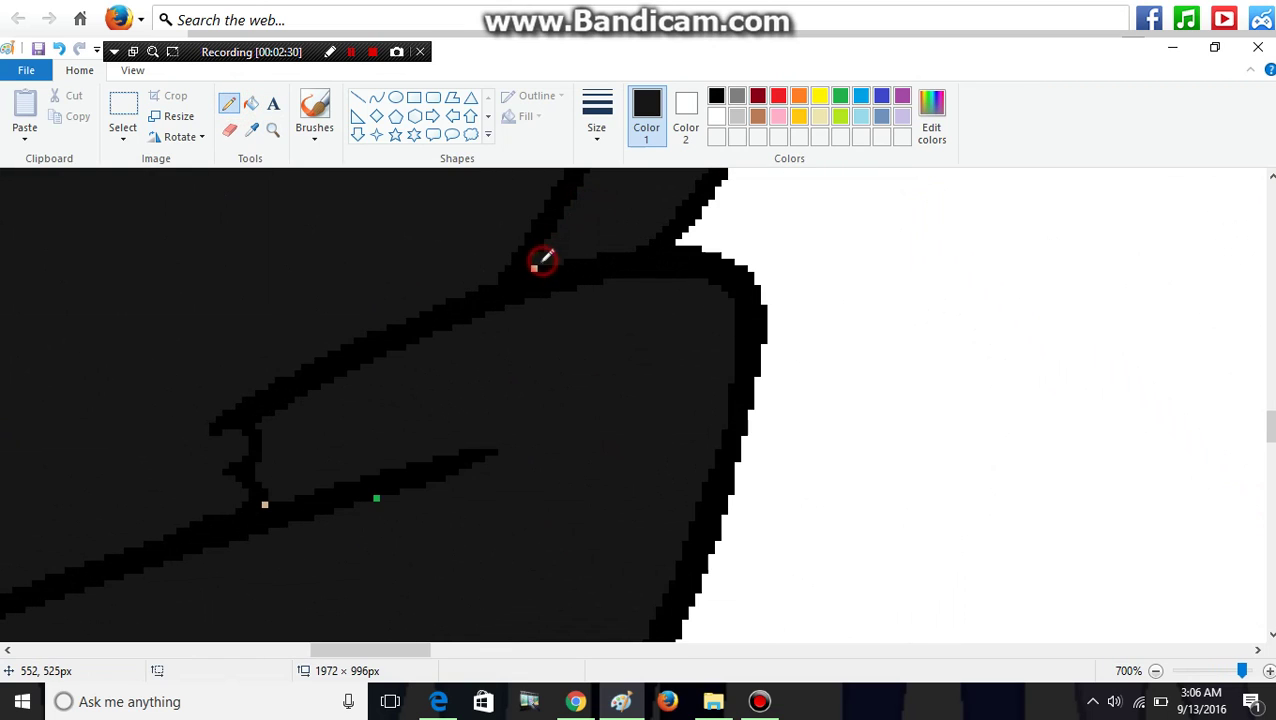
pyautogui.click(265, 503)
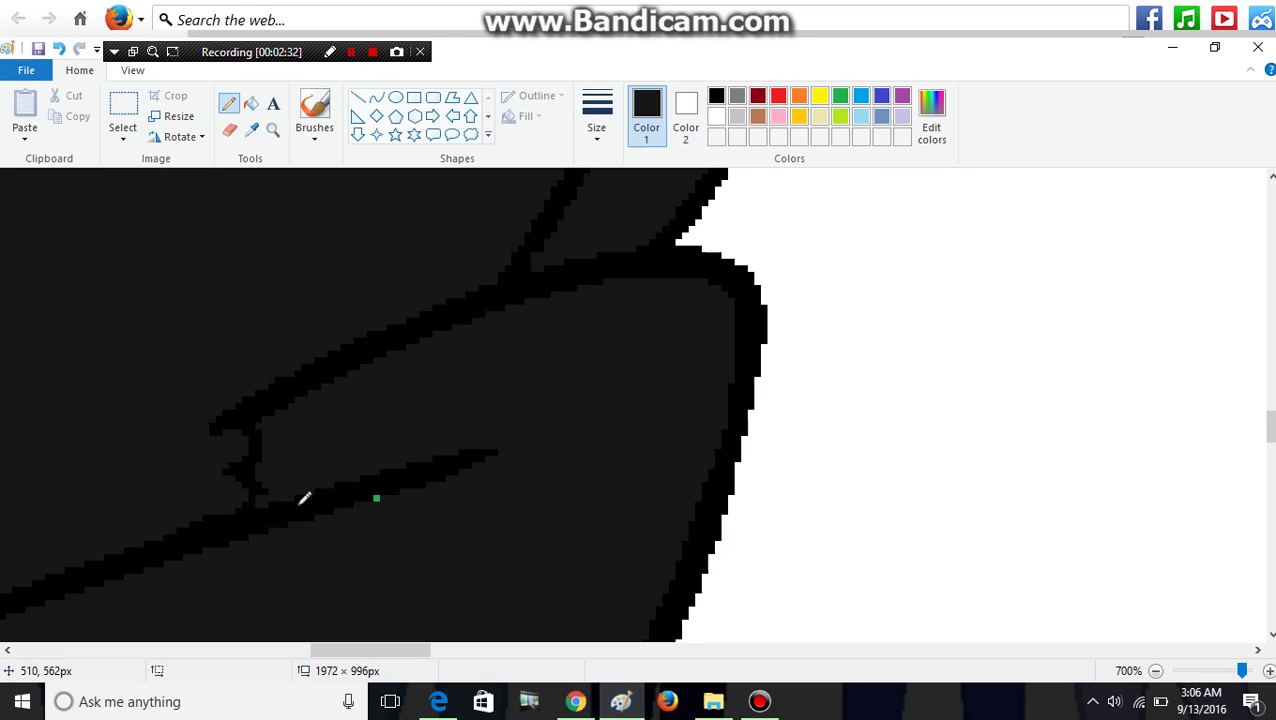
pyautogui.click(377, 499)
# Step: Sample the dark grey mane outline colour from the standing black pony's mane beside the ear
pyautogui.click(273, 132)
pyautogui.scroll(-8, 565, 345)
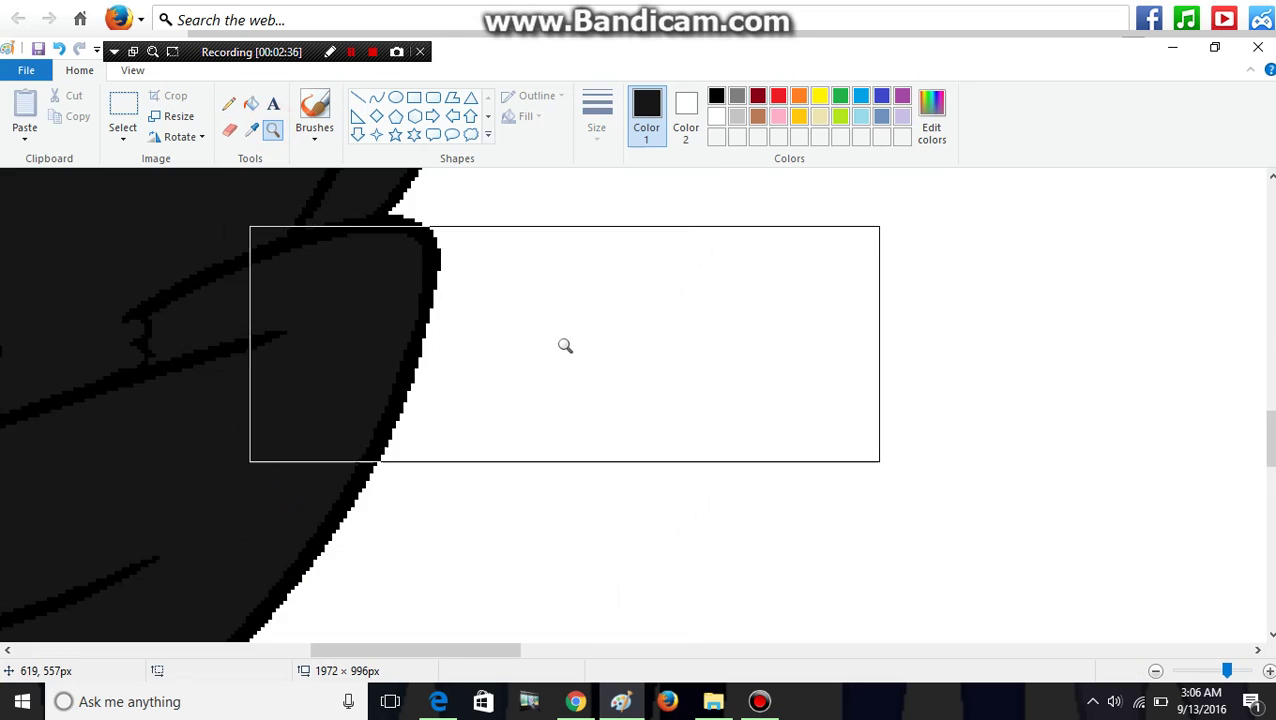
pyautogui.click(317, 353)
pyautogui.click(317, 353)
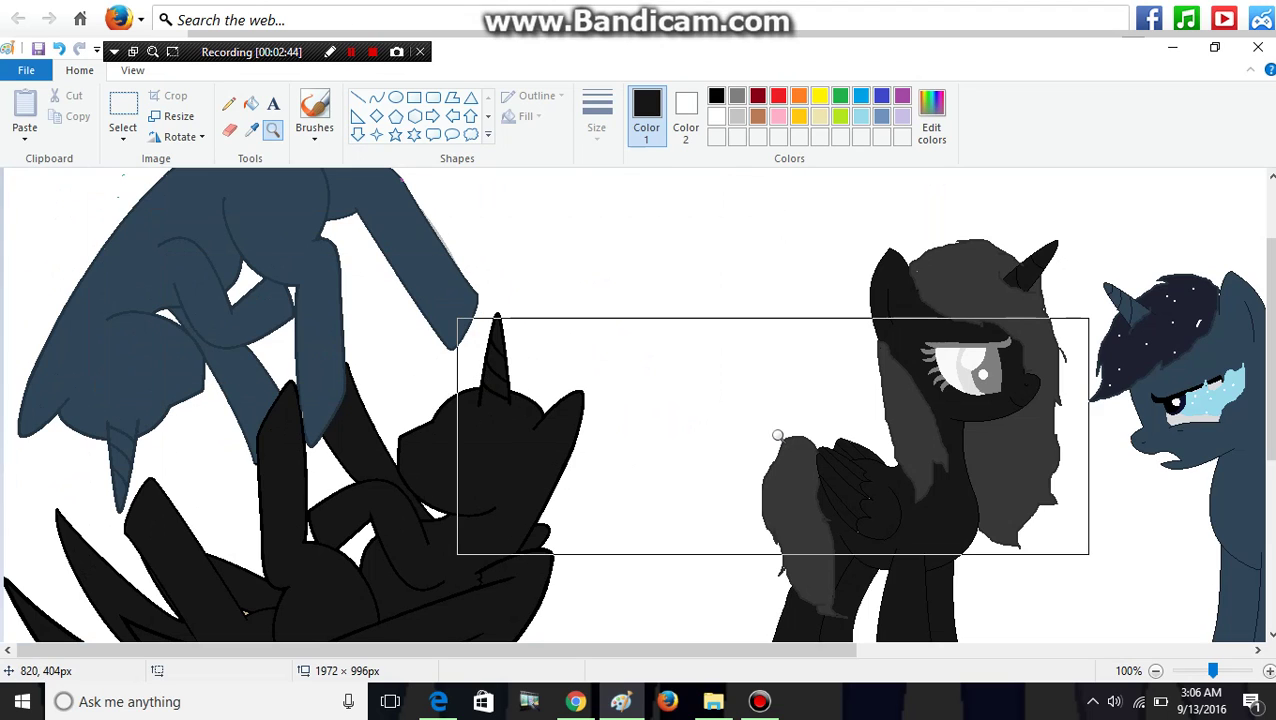
pyautogui.click(909, 406)
pyautogui.click(607, 327)
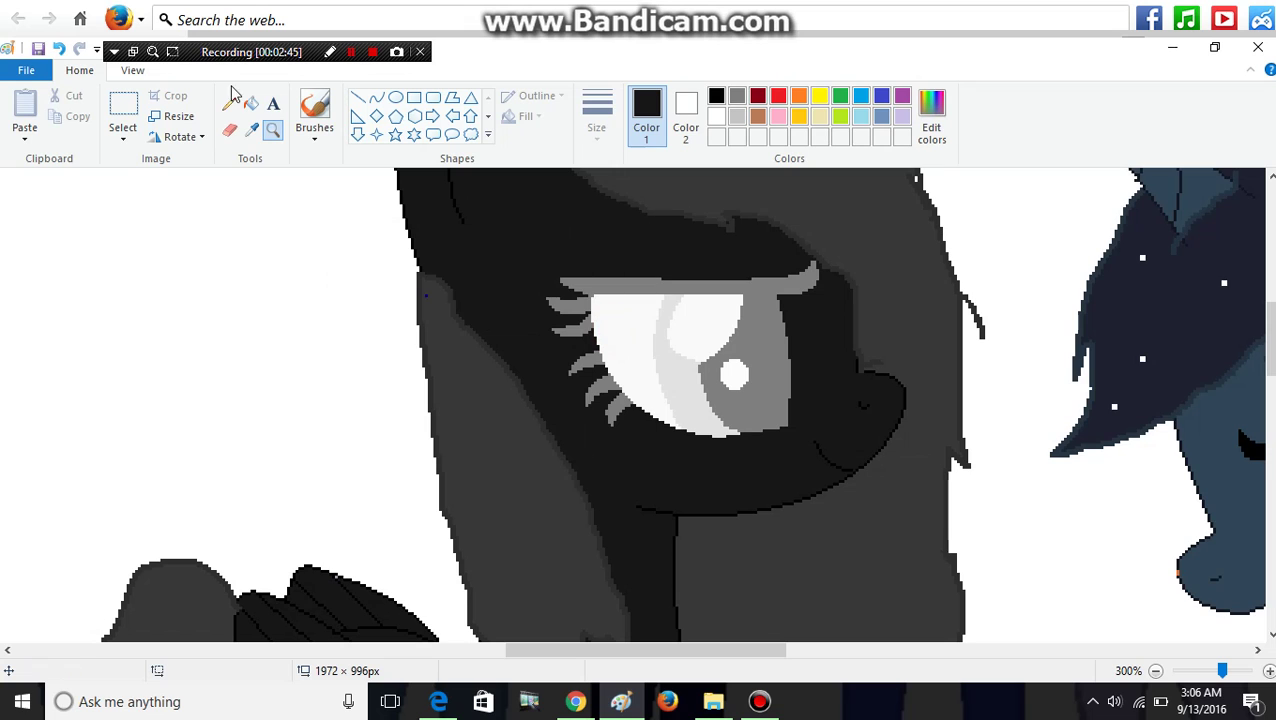
pyautogui.click(250, 131)
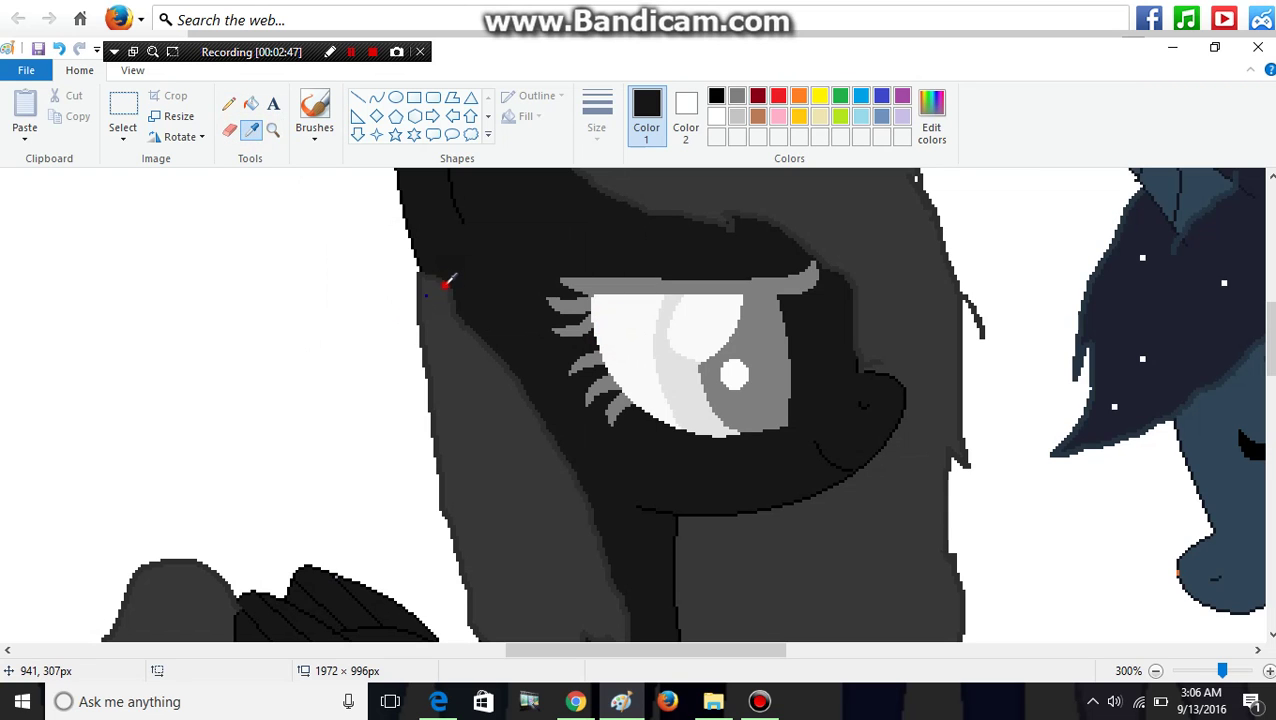
pyautogui.click(441, 288)
# Step: Set the Pencil to the second-thinnest line width for drawing the lying black pony's mane at its head
pyautogui.rightClick(440, 383)
pyautogui.rightClick(440, 383)
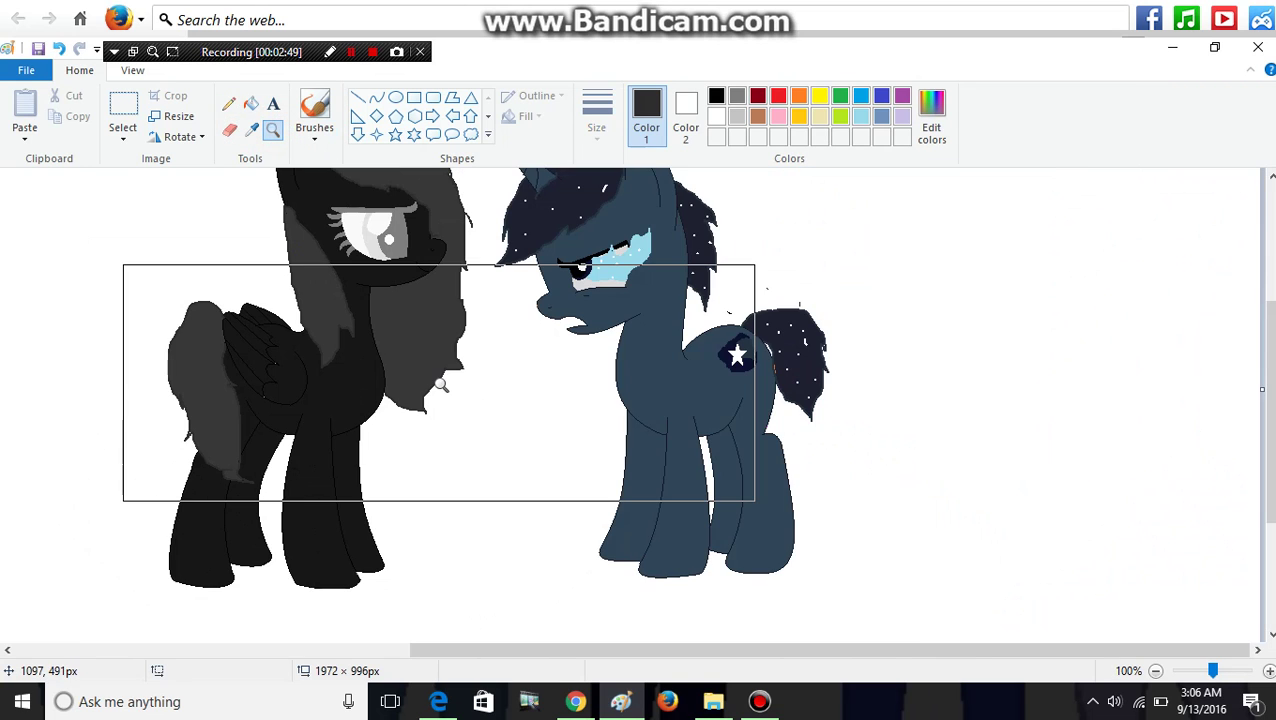
pyautogui.rightClick(440, 383)
pyautogui.rightClick(440, 383)
pyautogui.click(252, 334)
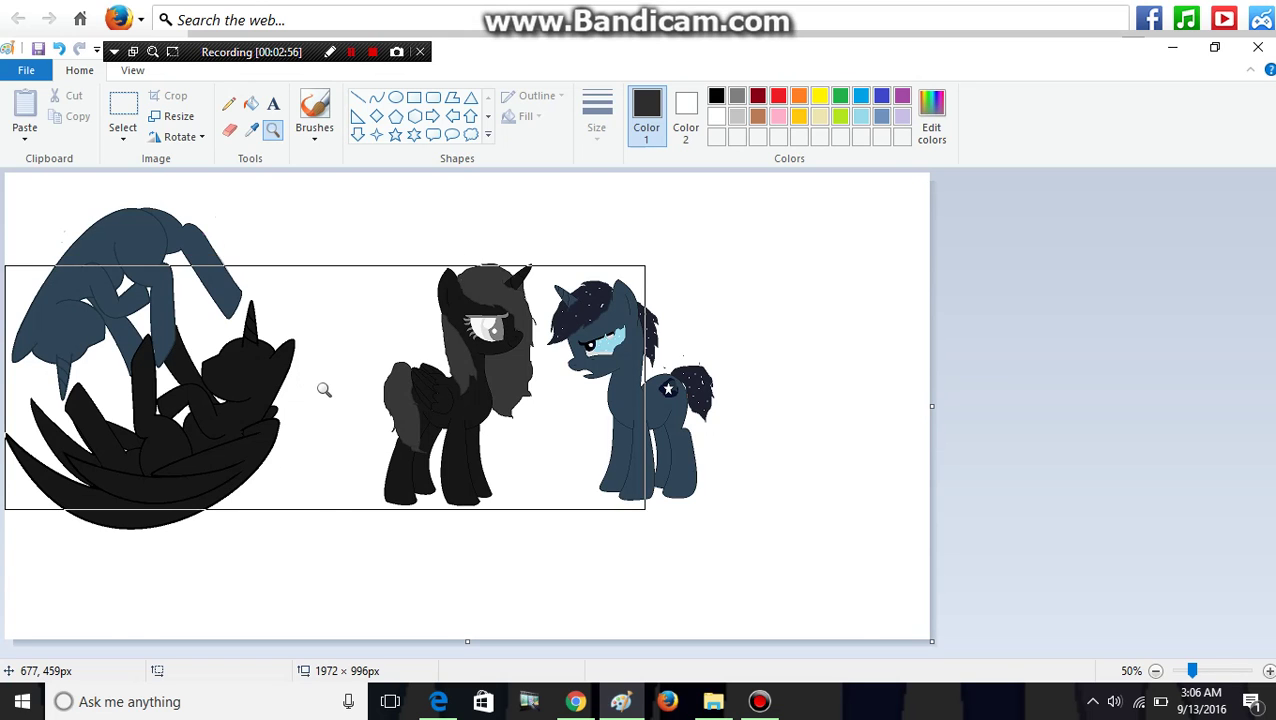
pyautogui.click(323, 389)
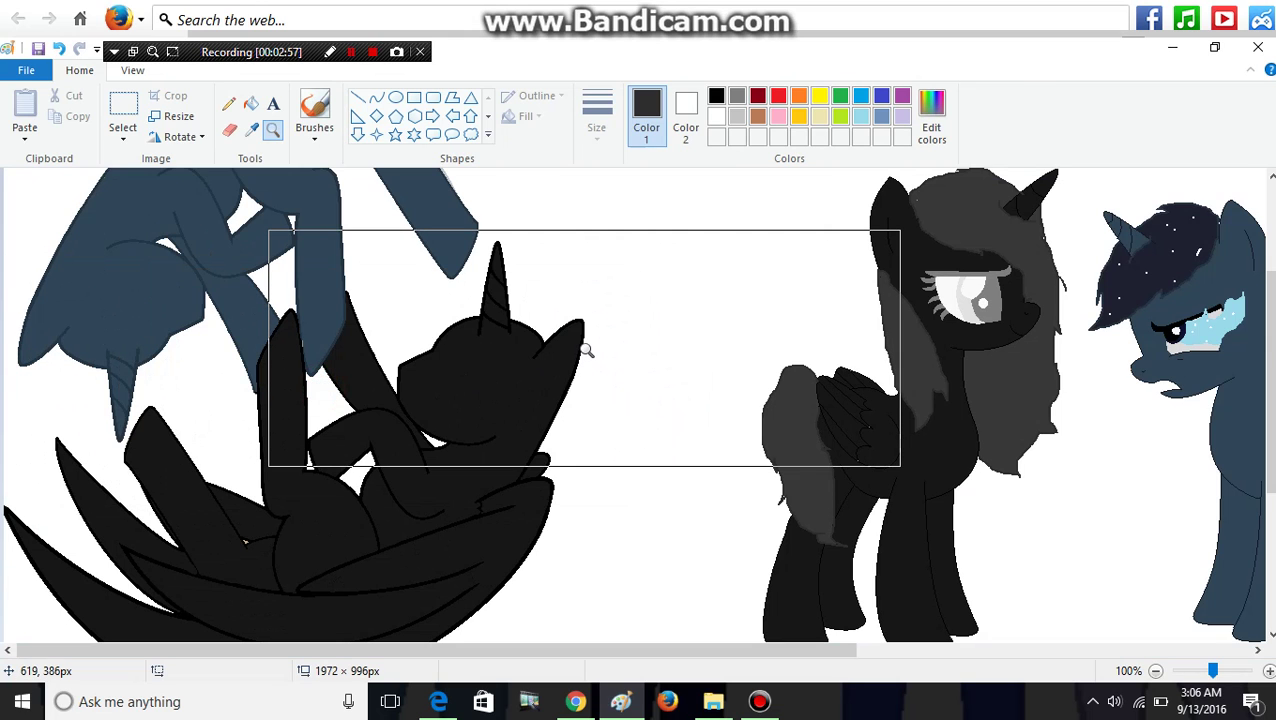
pyautogui.click(587, 350)
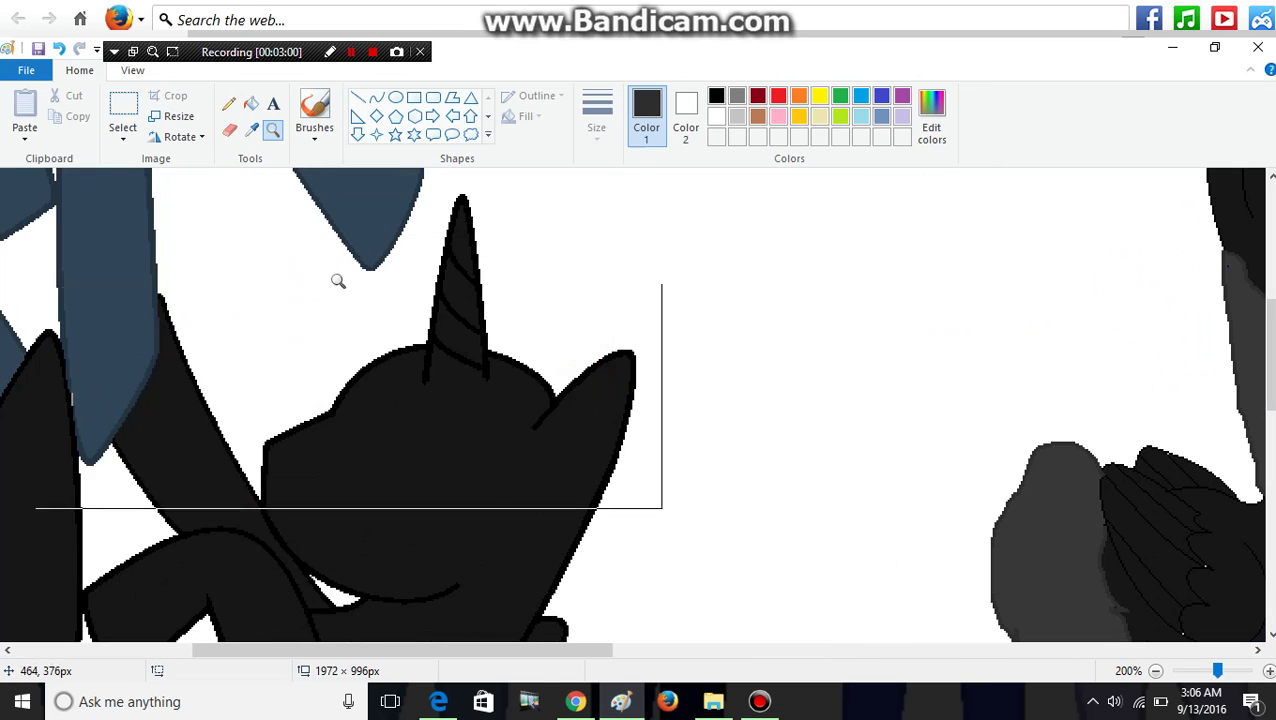
pyautogui.click(228, 104)
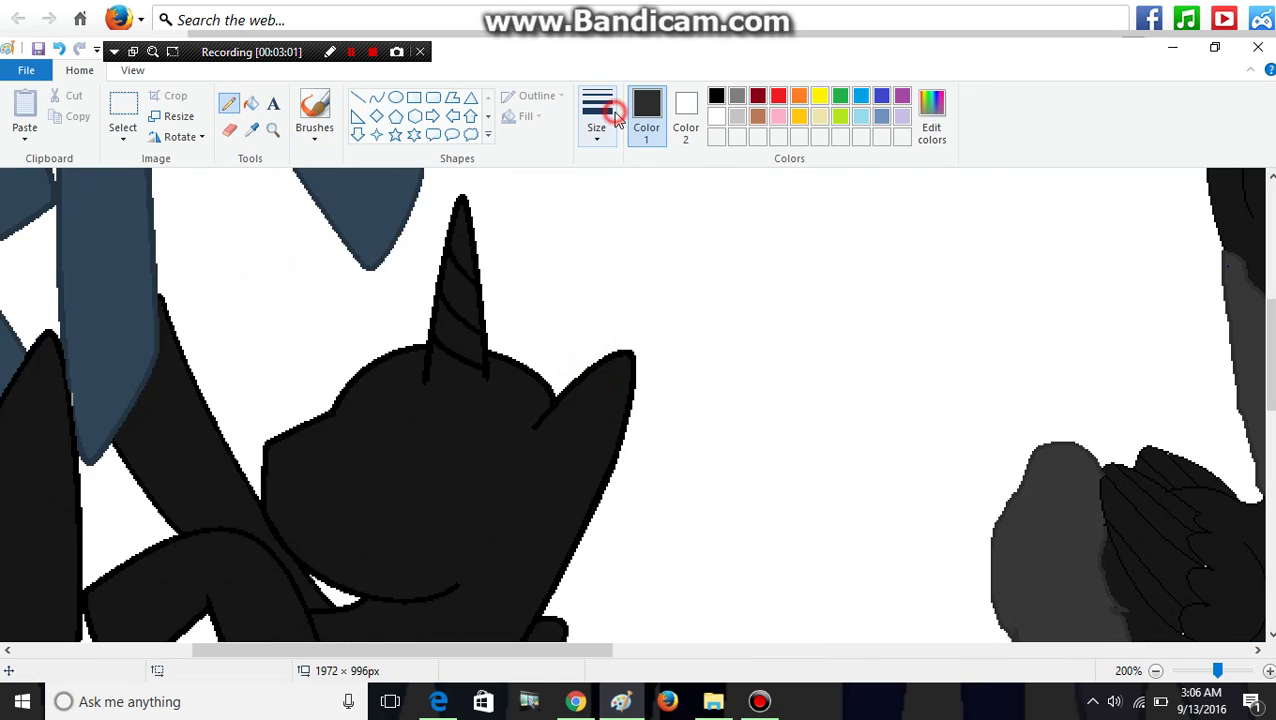
pyautogui.click(598, 112)
pyautogui.click(652, 249)
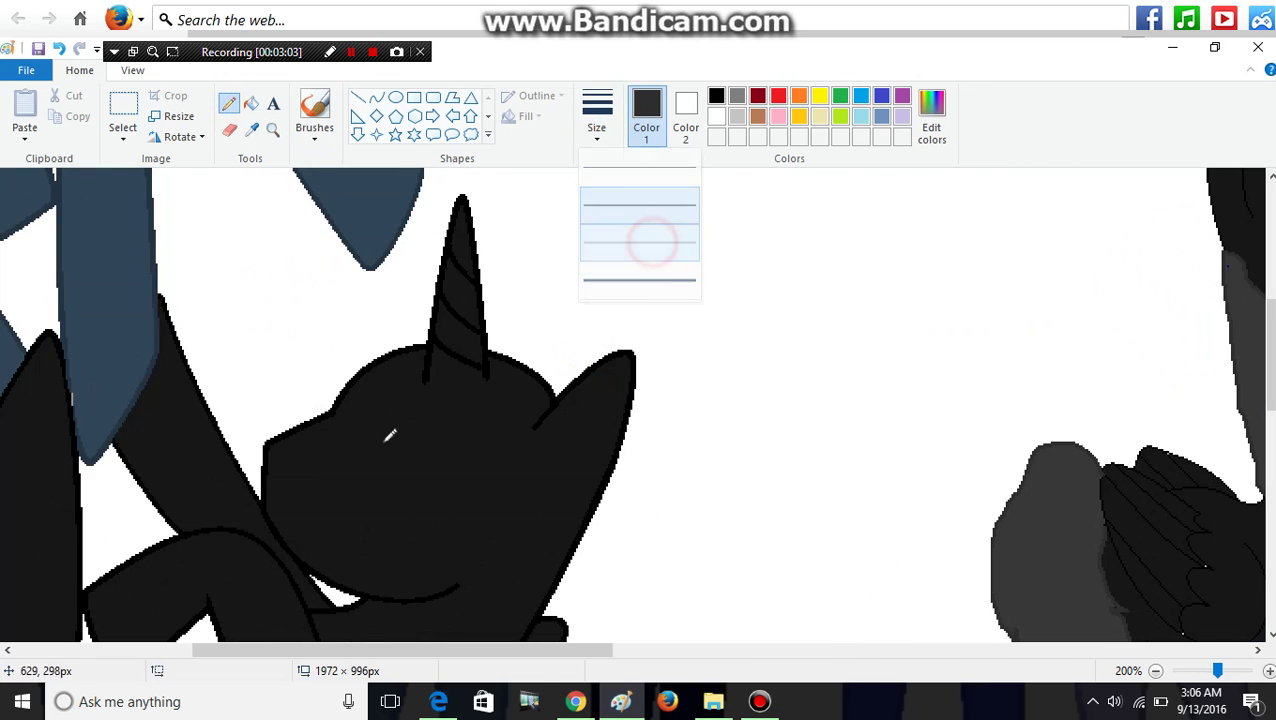
pyautogui.click(597, 124)
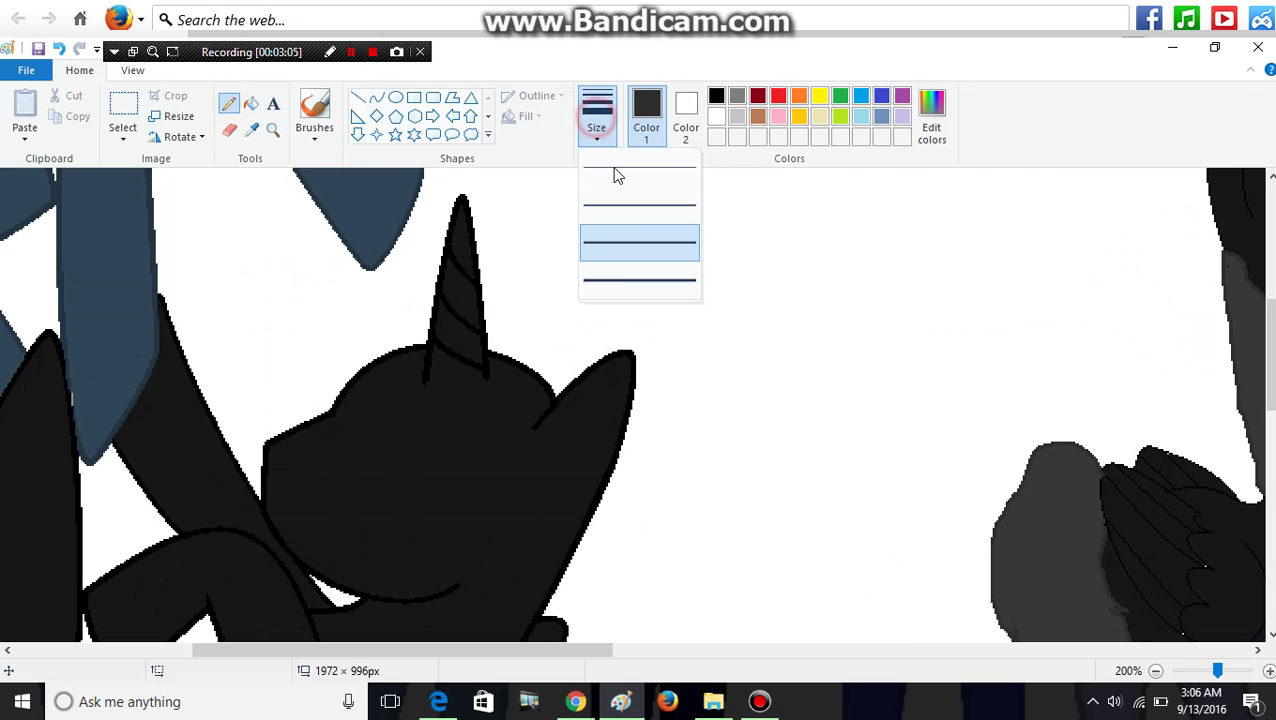
pyautogui.click(632, 222)
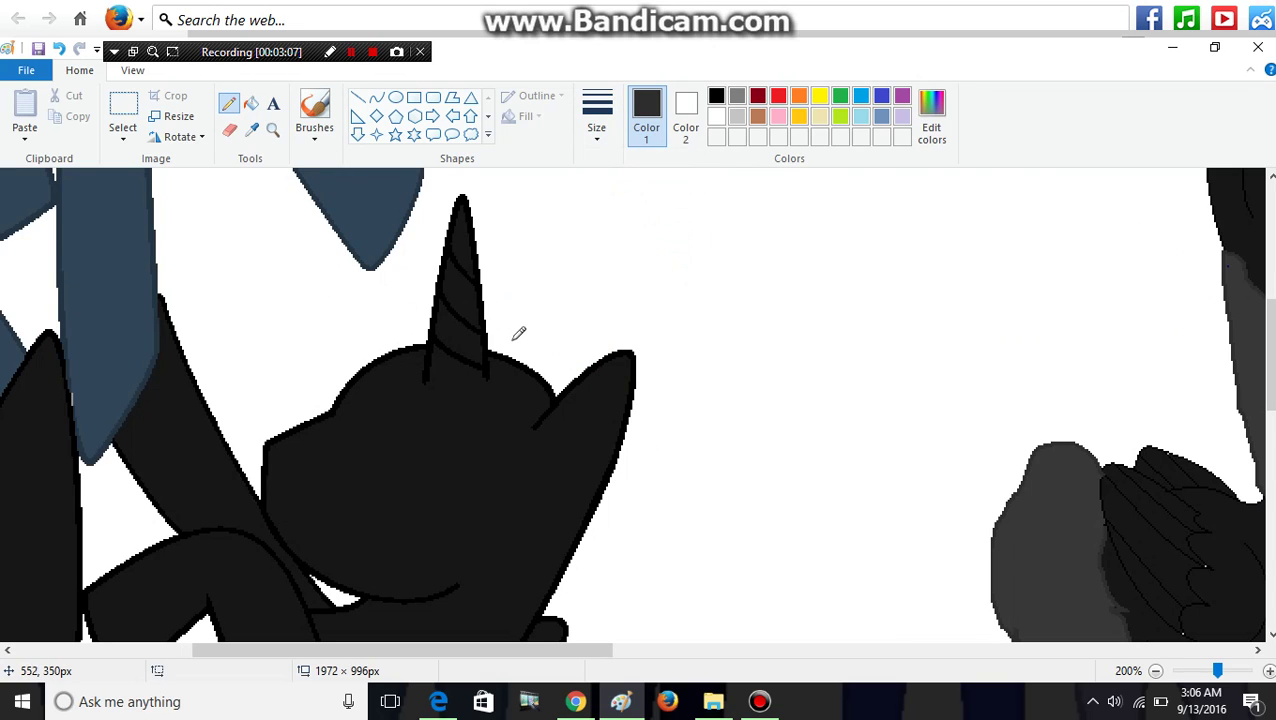
# Step: Outline the lying black pony's mane over the head on both sides of the horn, down across the face, and behind the ear to the wing
pyautogui.scroll(-3, 636, 400)
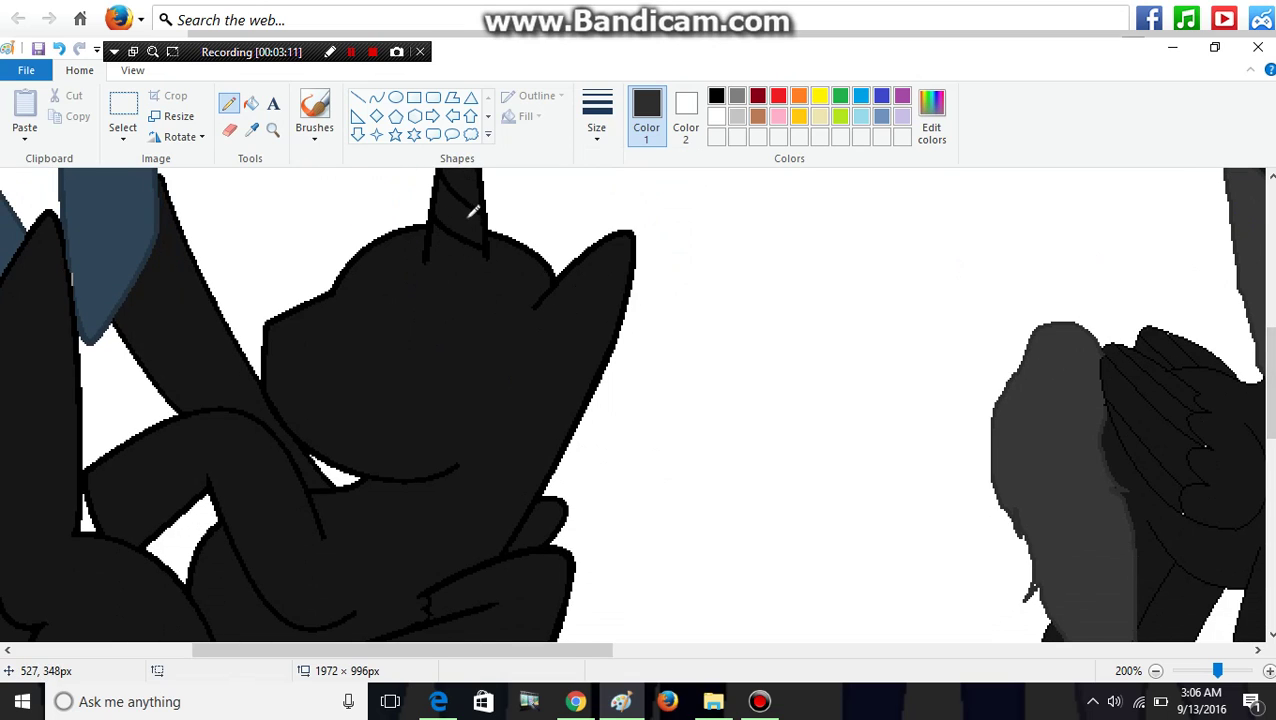
pyautogui.moveTo(564, 266); pyautogui.dragTo(554, 243)
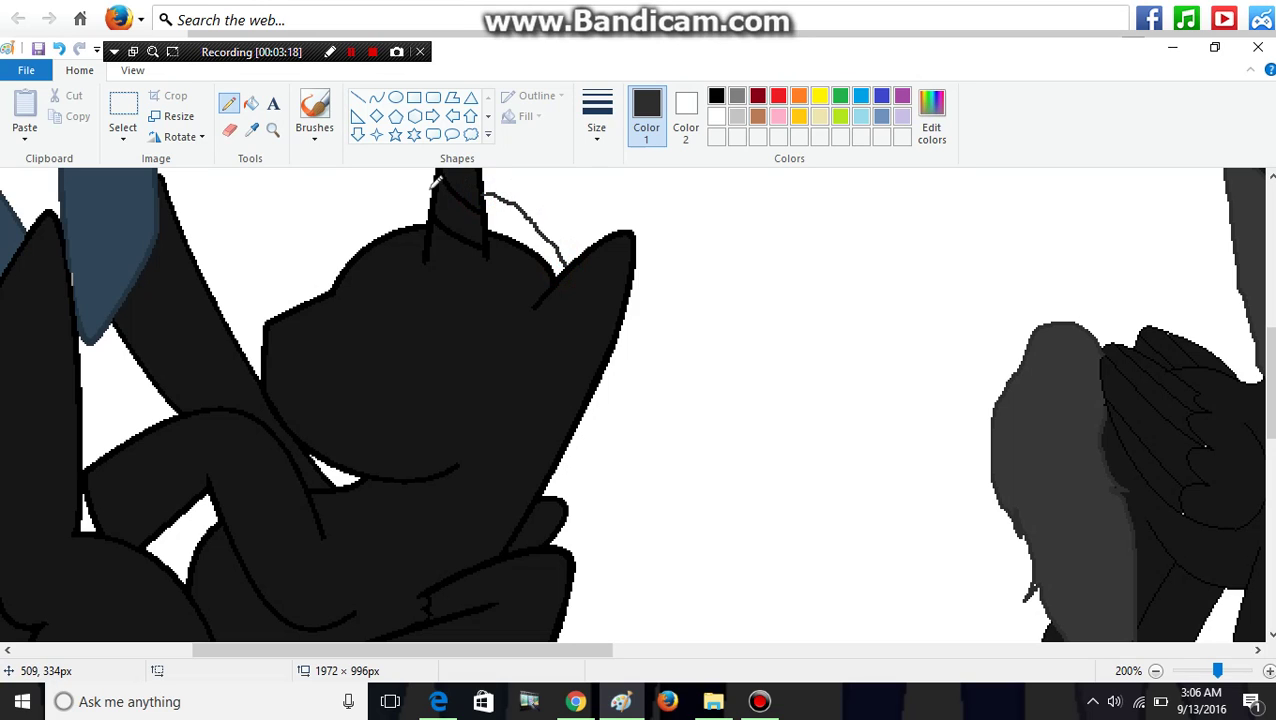
pyautogui.moveTo(437, 180); pyautogui.dragTo(397, 206)
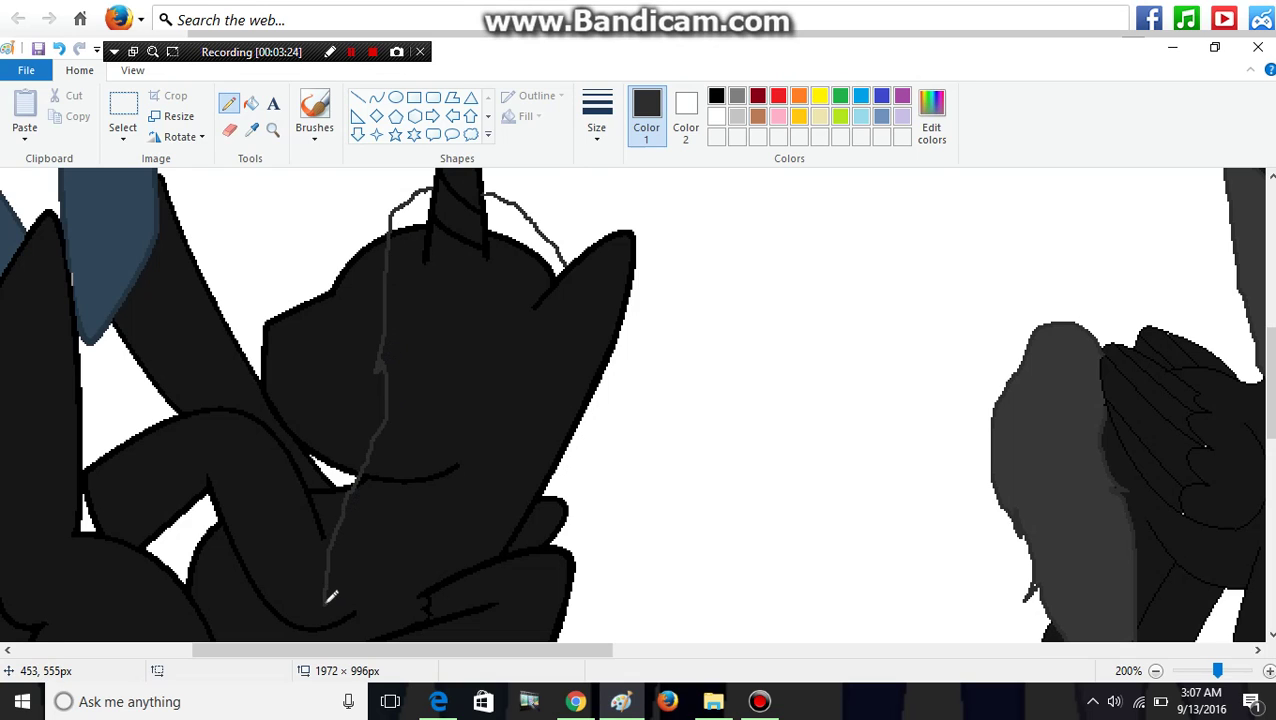
pyautogui.moveTo(635, 290)
pyautogui.mouseDown()
pyautogui.moveTo(642, 396)
pyautogui.moveTo(633, 509)
pyautogui.moveTo(549, 678)
pyautogui.mouseUp()
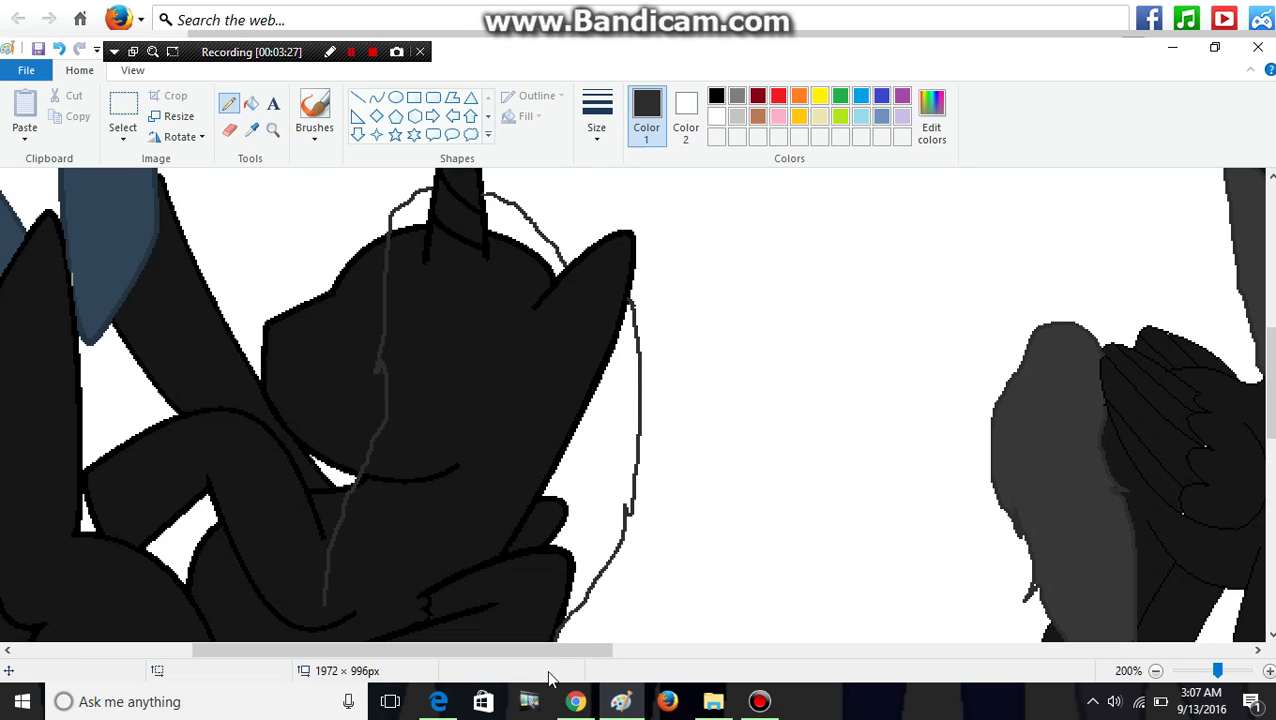
# Step: Continue both edges of the black pony's mane outline down across the wing and join them in jagged, pointed tips below it
pyautogui.scroll(-5, 473, 421)
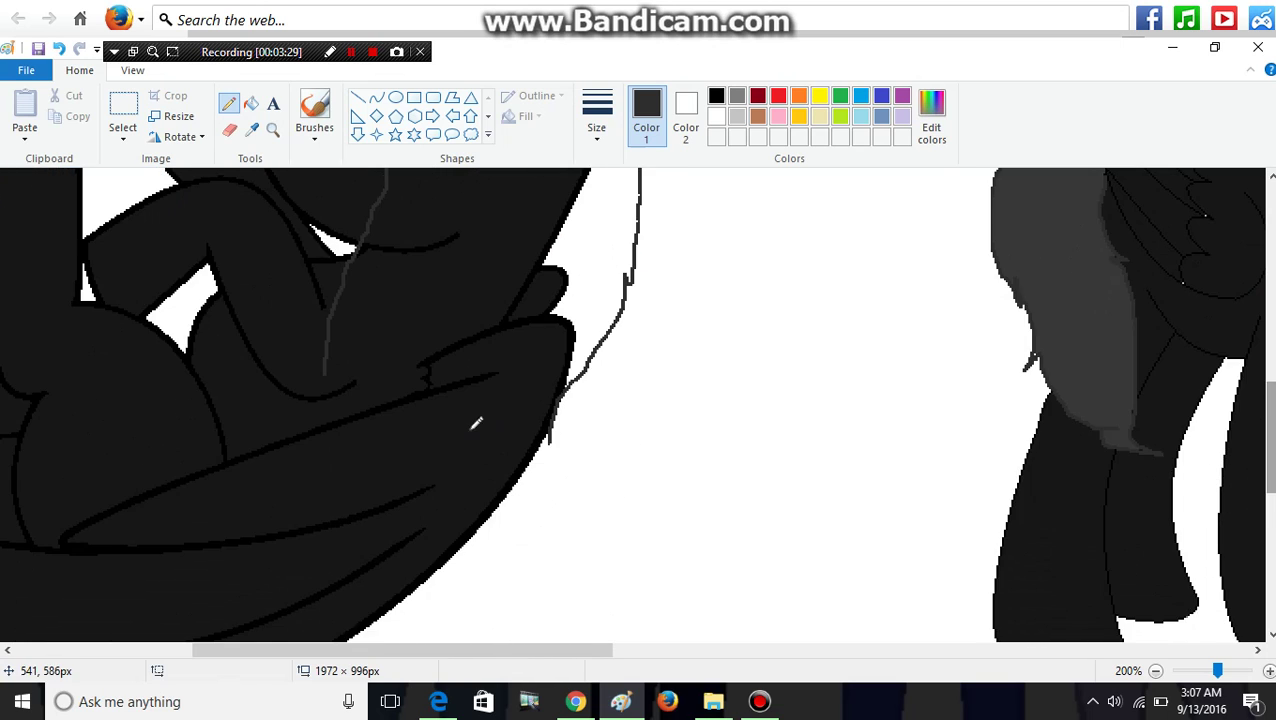
pyautogui.moveTo(327, 366); pyautogui.dragTo(440, 578)
pyautogui.moveTo(482, 594)
pyautogui.mouseDown()
pyautogui.moveTo(555, 482)
pyautogui.moveTo(563, 500)
pyautogui.moveTo(553, 438)
pyautogui.mouseUp()
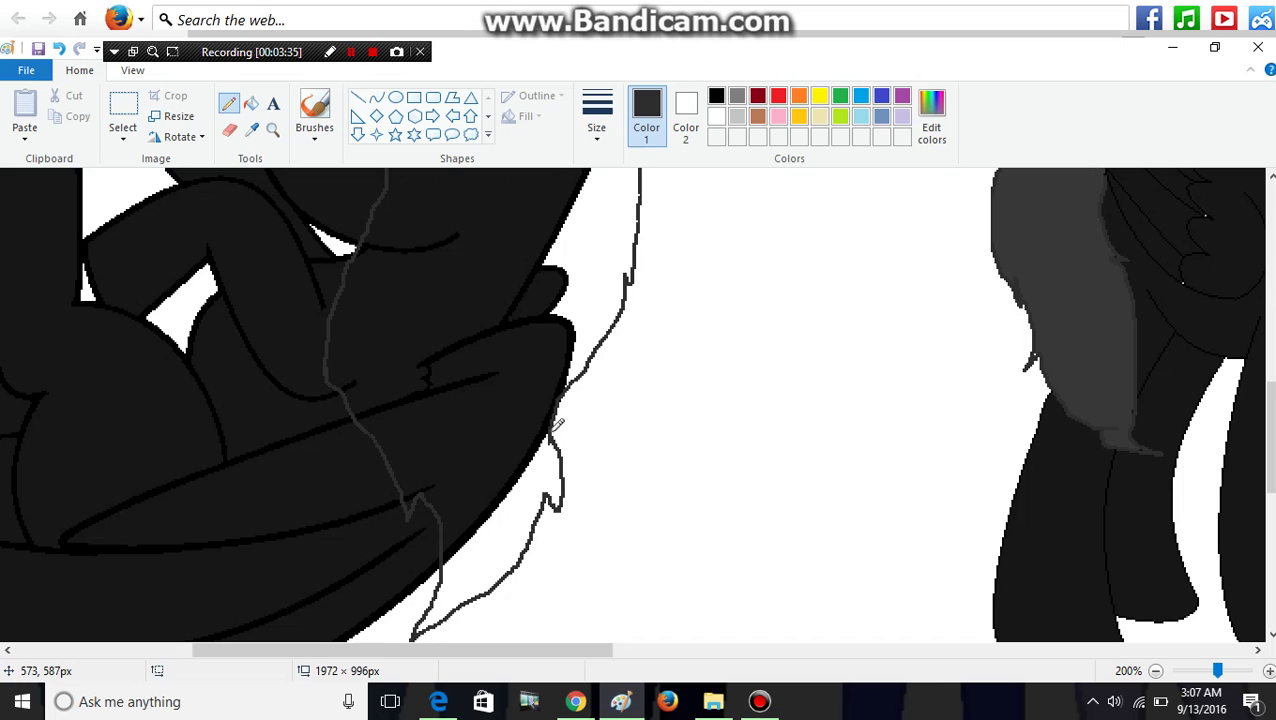
# Step: Draw the hairline across the black pony's horn base and a curved mane line from the ear's base down across the ear
pyautogui.moveTo(1268, 430); pyautogui.dragTo(1268, 320)
pyautogui.moveTo(418, 452); pyautogui.dragTo(472, 459)
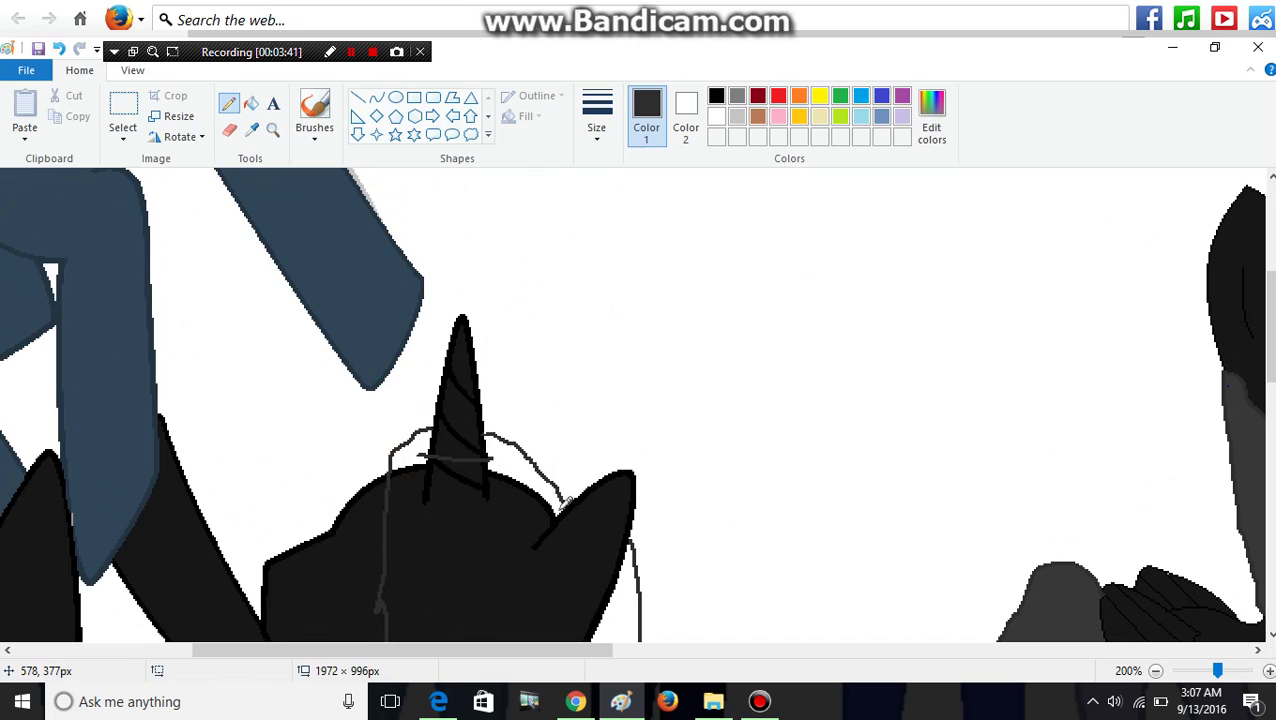
pyautogui.moveTo(562, 503); pyautogui.dragTo(557, 529)
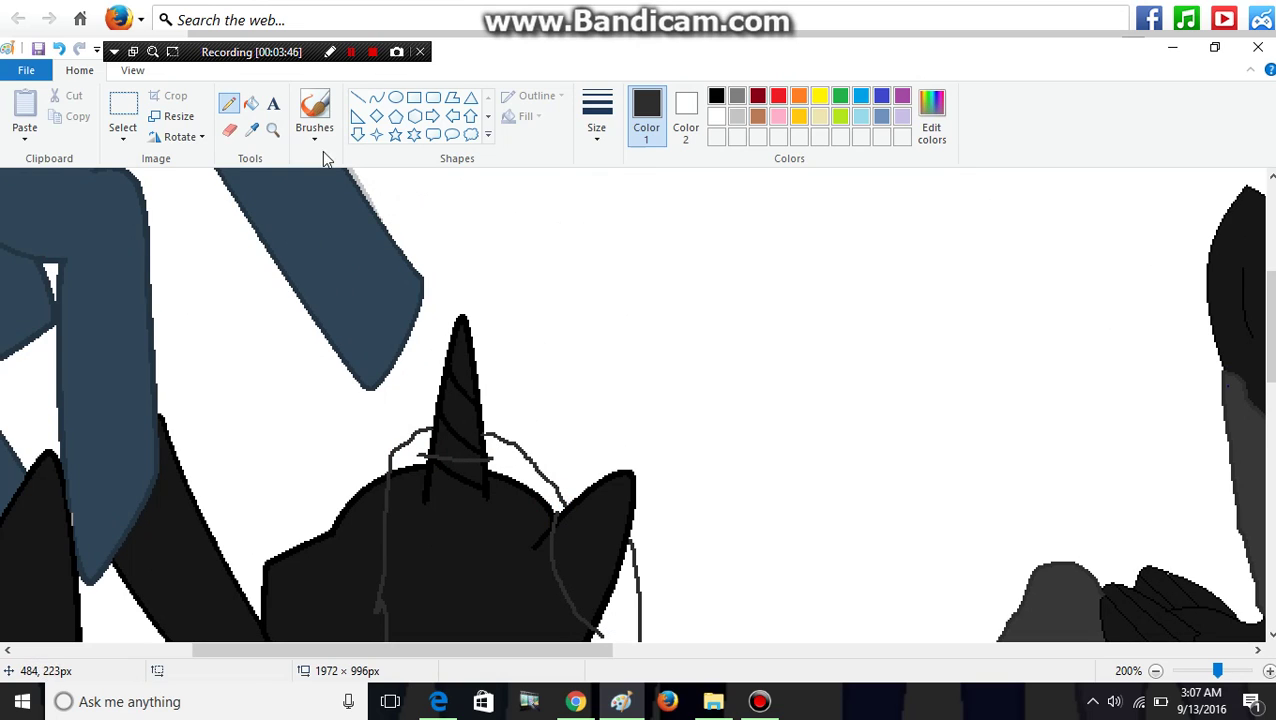
# Step: Outline the lying black pony's tail with the Pencil, from the rump across the leg and wings to a raised point beyond the wing tips
pyautogui.scroll(-2, 532, 433)
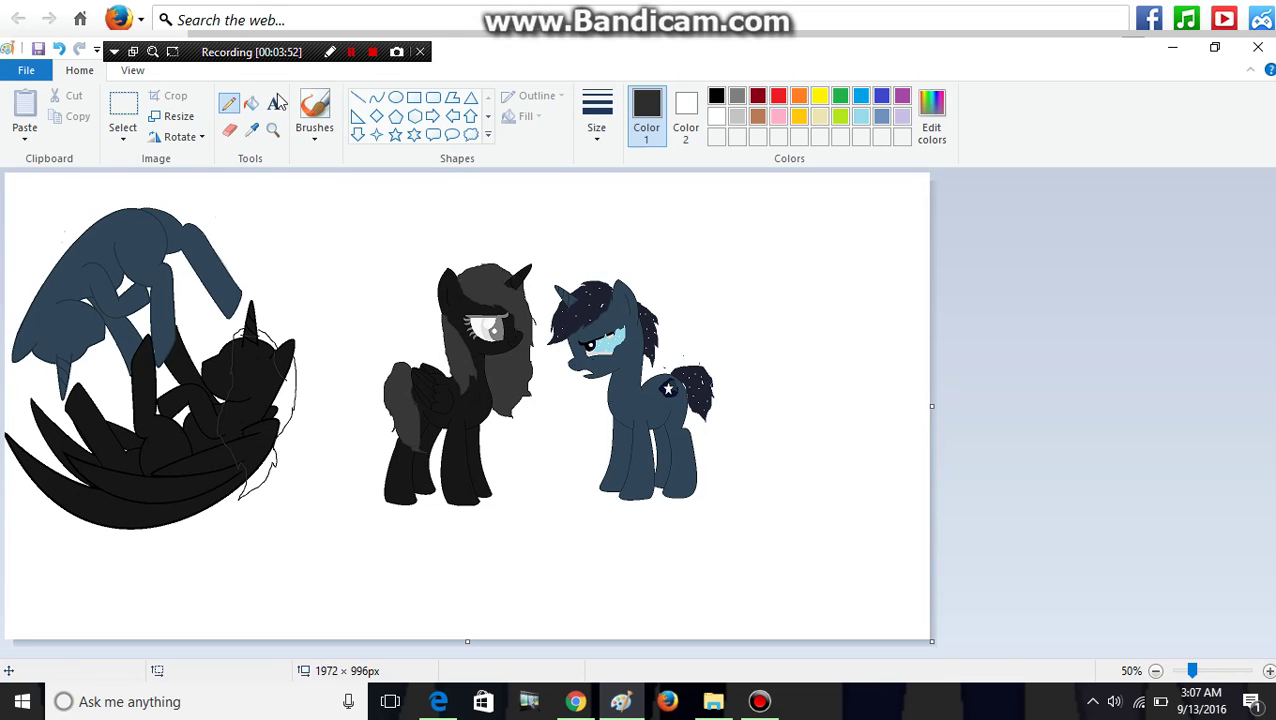
pyautogui.click(272, 130)
pyautogui.click(198, 476)
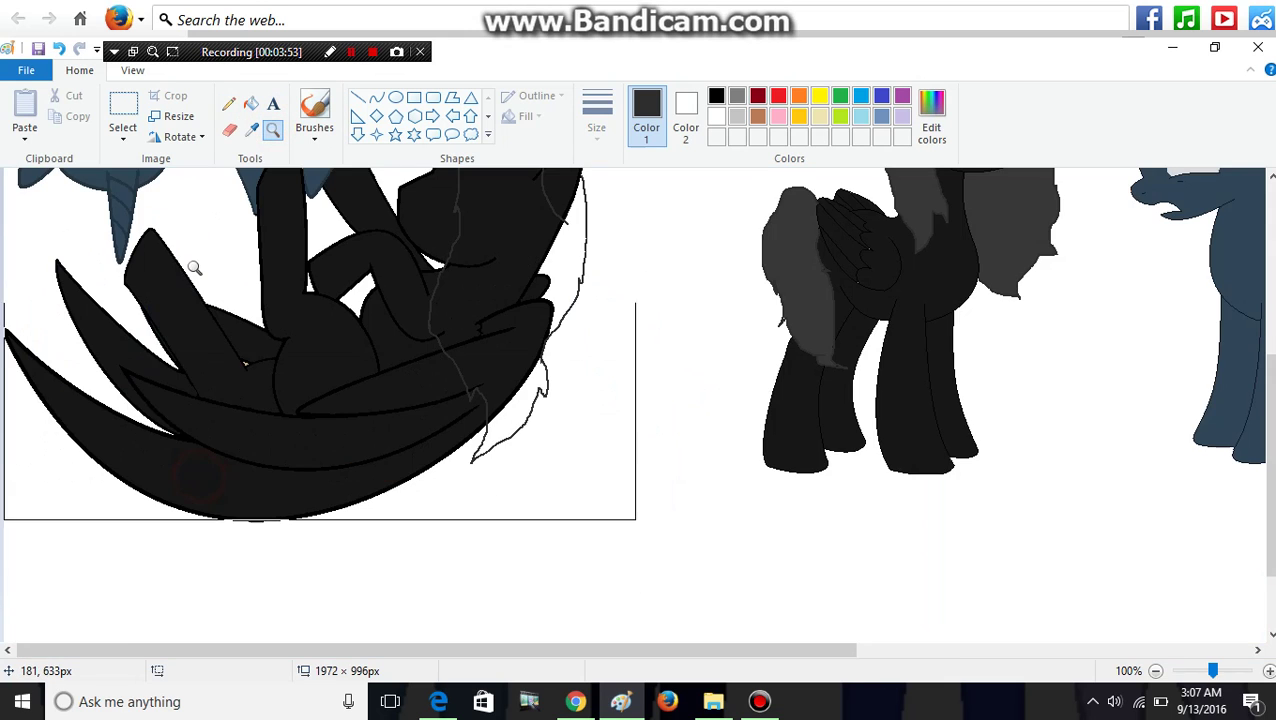
pyautogui.click(194, 268)
pyautogui.click(450, 472)
pyautogui.click(188, 404)
pyautogui.click(204, 396)
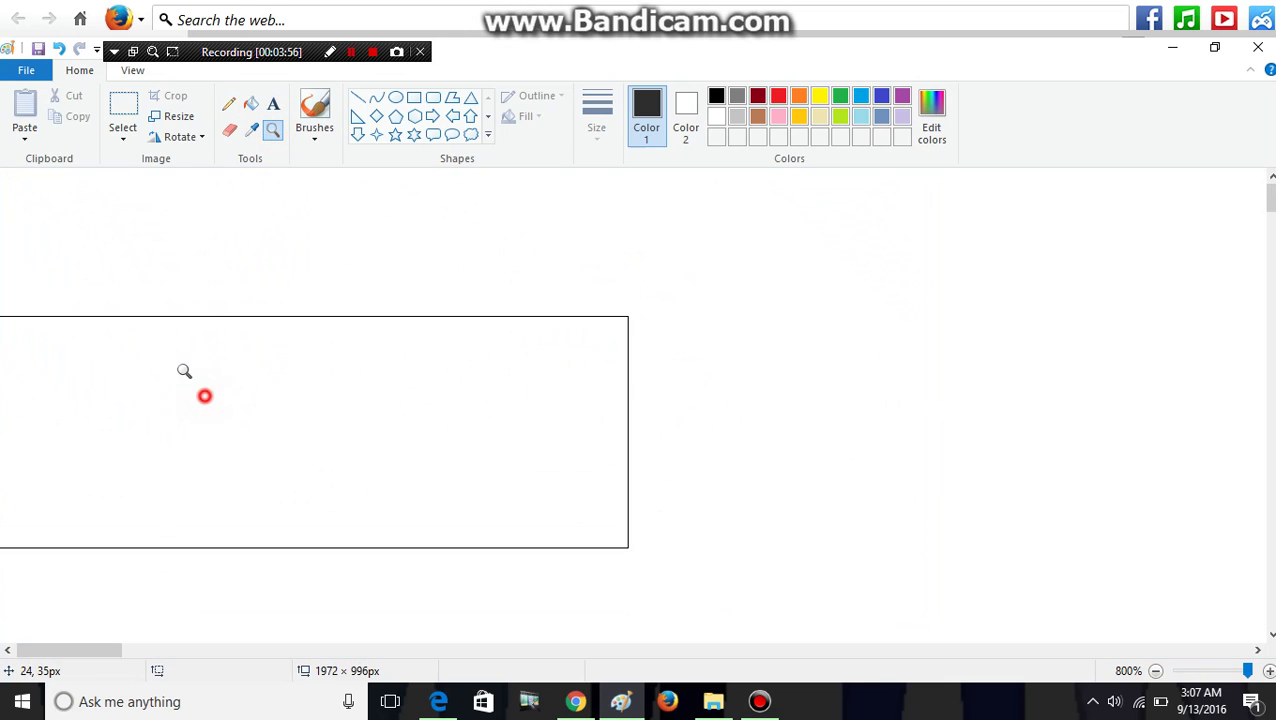
pyautogui.scroll(-8, 198, 385)
pyautogui.click(163, 487)
pyautogui.click(247, 303)
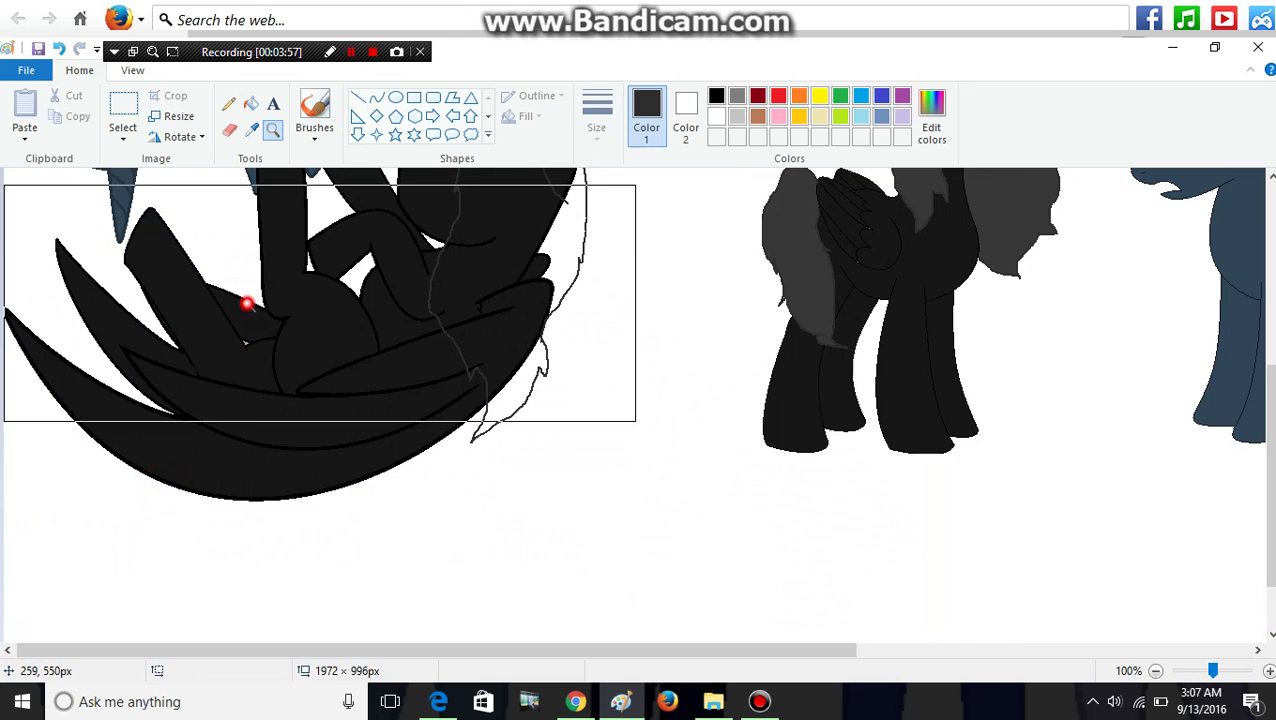
pyautogui.click(228, 103)
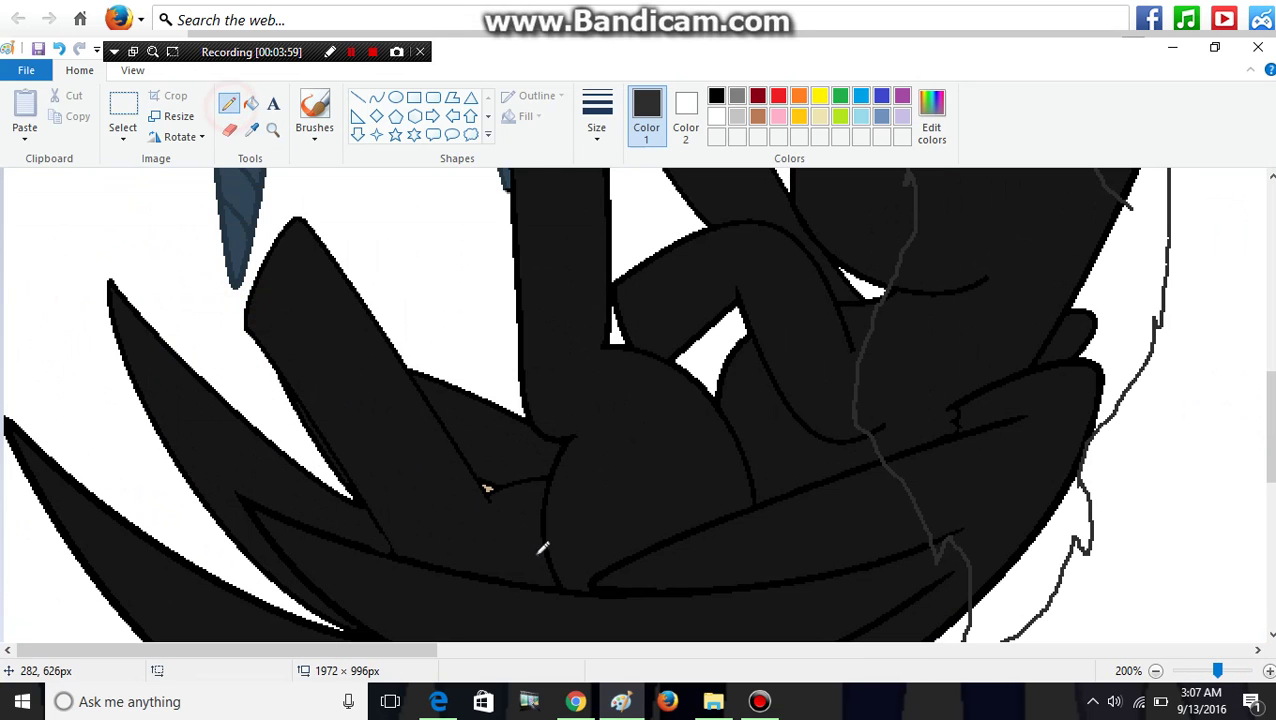
pyautogui.moveTo(563, 580); pyautogui.dragTo(511, 552)
pyautogui.moveTo(387, 477)
pyautogui.mouseDown()
pyautogui.moveTo(347, 448)
pyautogui.moveTo(219, 430)
pyautogui.moveTo(111, 358)
pyautogui.moveTo(85, 256)
pyautogui.moveTo(48, 362)
pyautogui.moveTo(80, 468)
pyautogui.mouseUp()
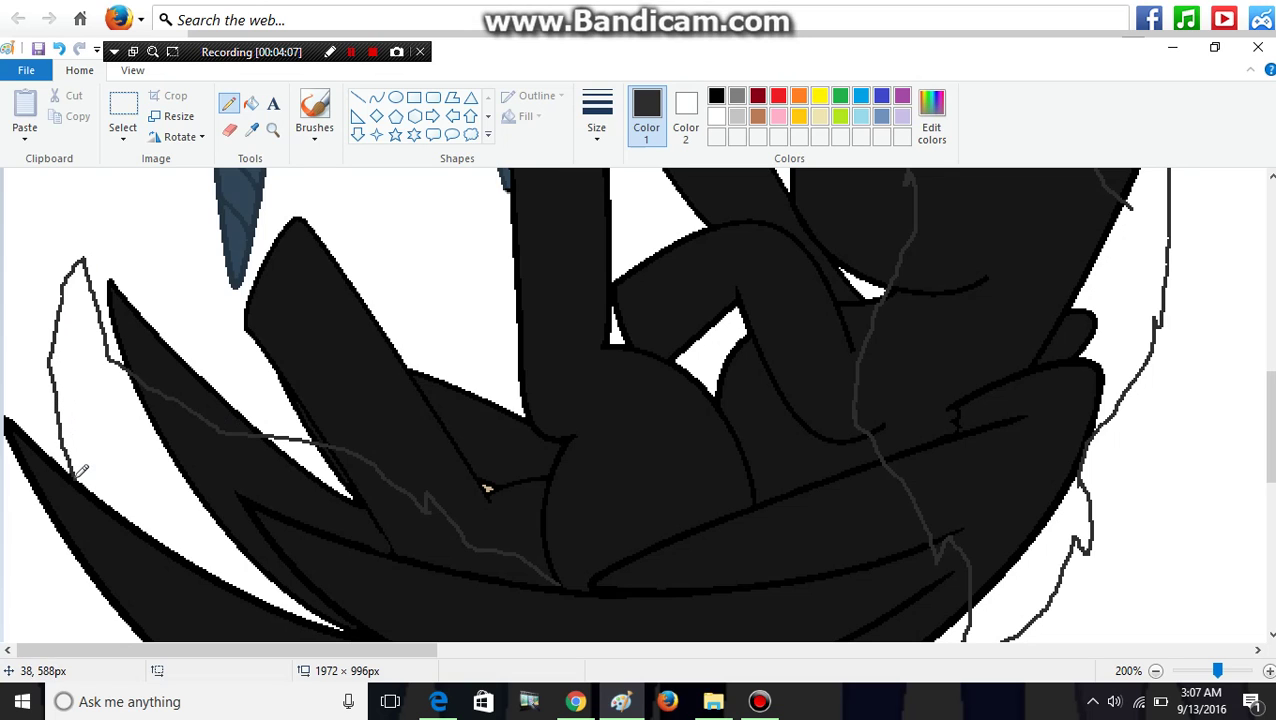
# Step: Sample the dark blue mane outline colour from the standing blue pony's mane beside the ear
pyautogui.click(273, 132)
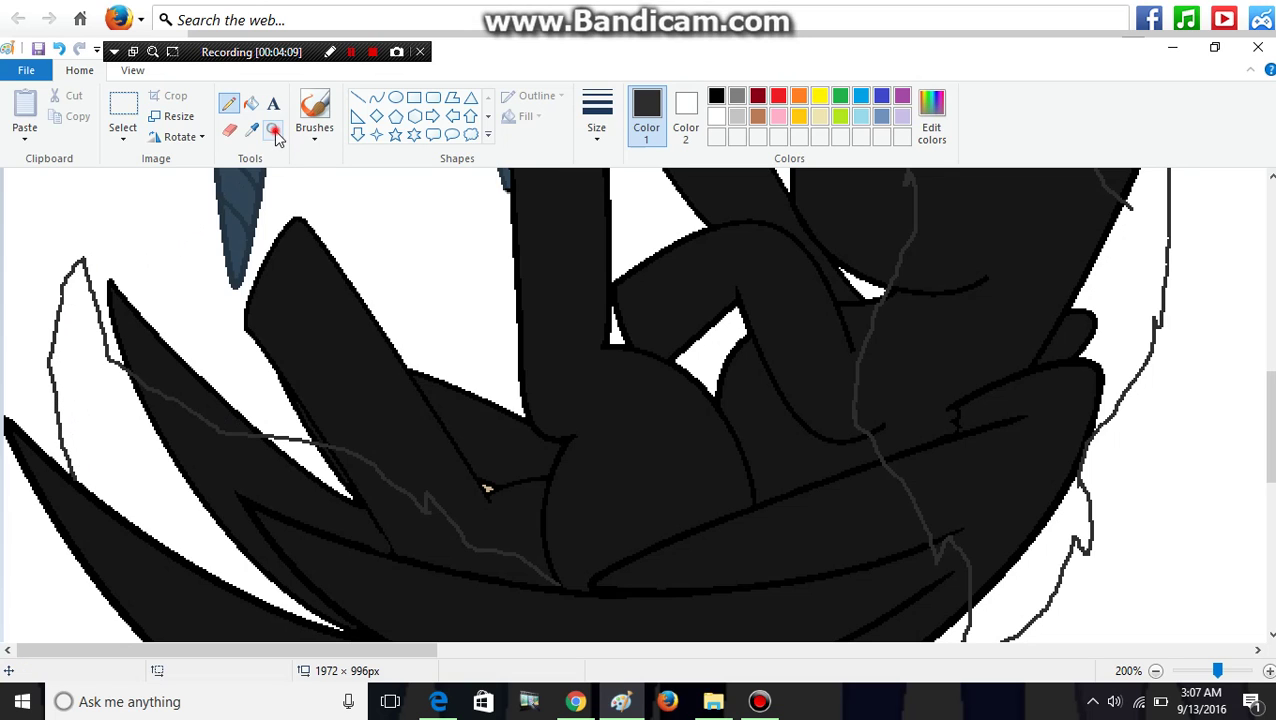
pyautogui.rightClick(370, 334)
pyautogui.rightClick(370, 334)
pyautogui.rightClick(370, 334)
pyautogui.click(197, 285)
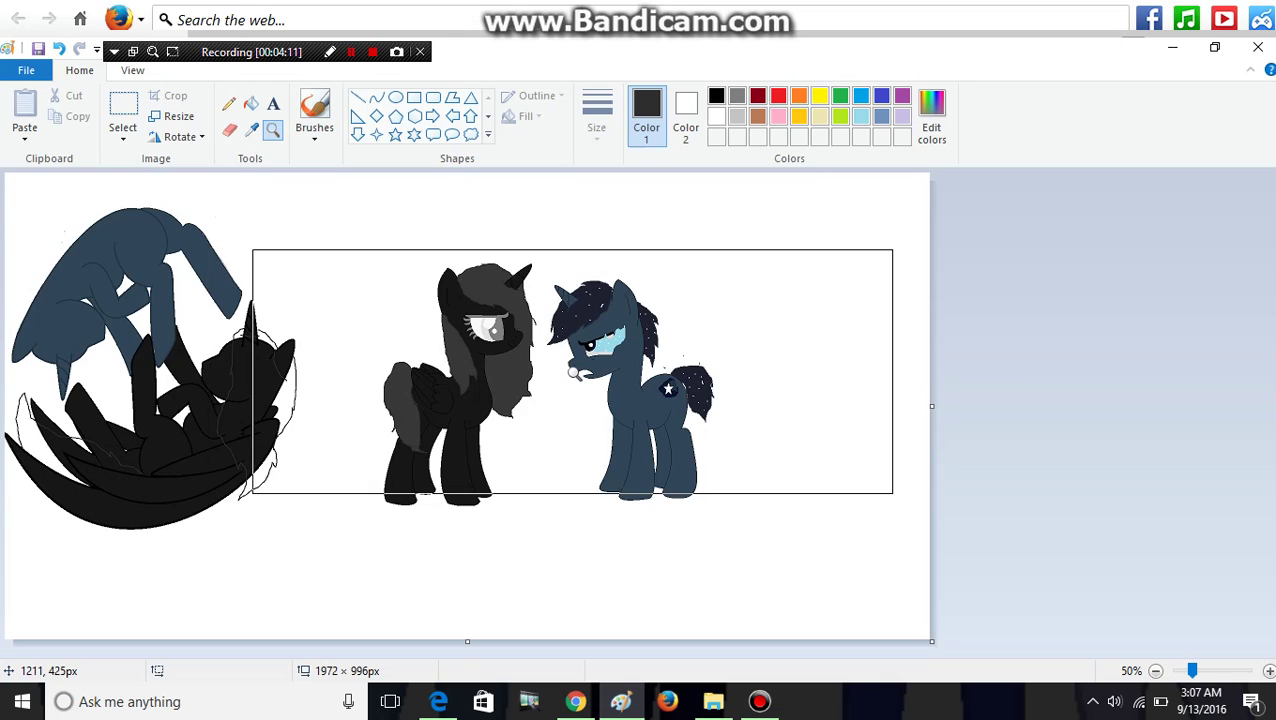
pyautogui.click(672, 331)
pyautogui.click(690, 363)
pyautogui.click(440, 373)
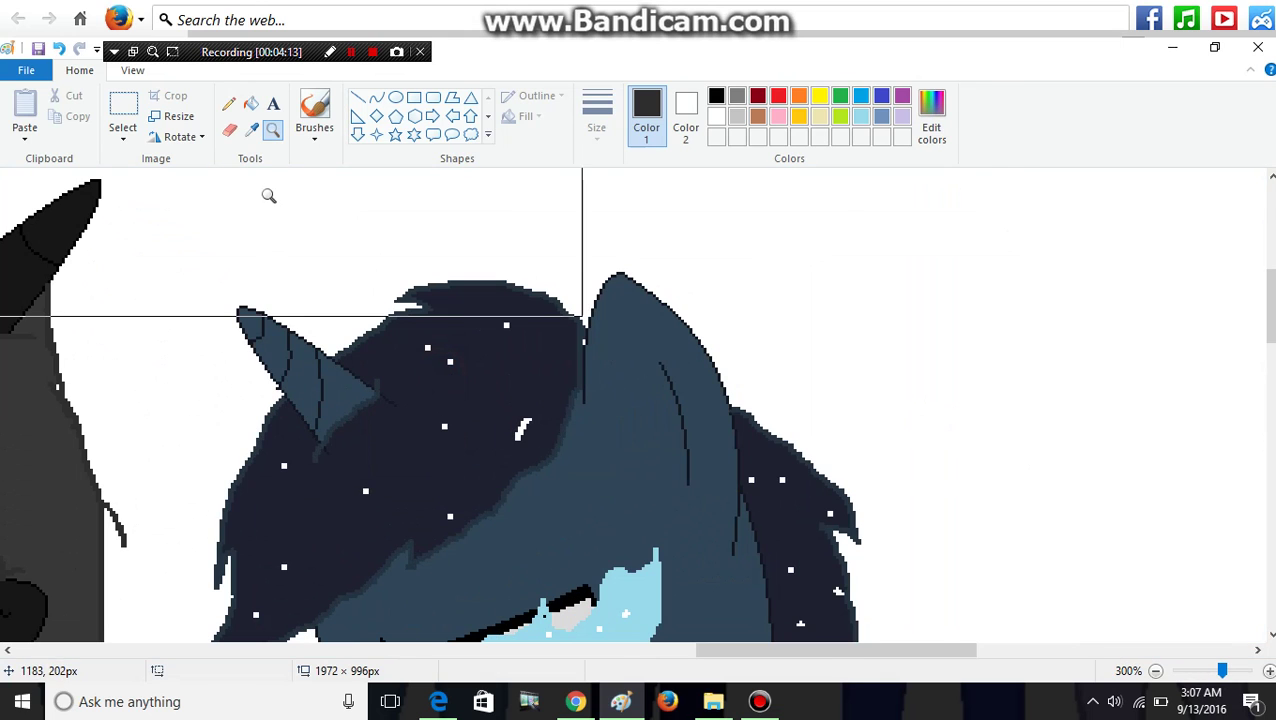
pyautogui.click(251, 129)
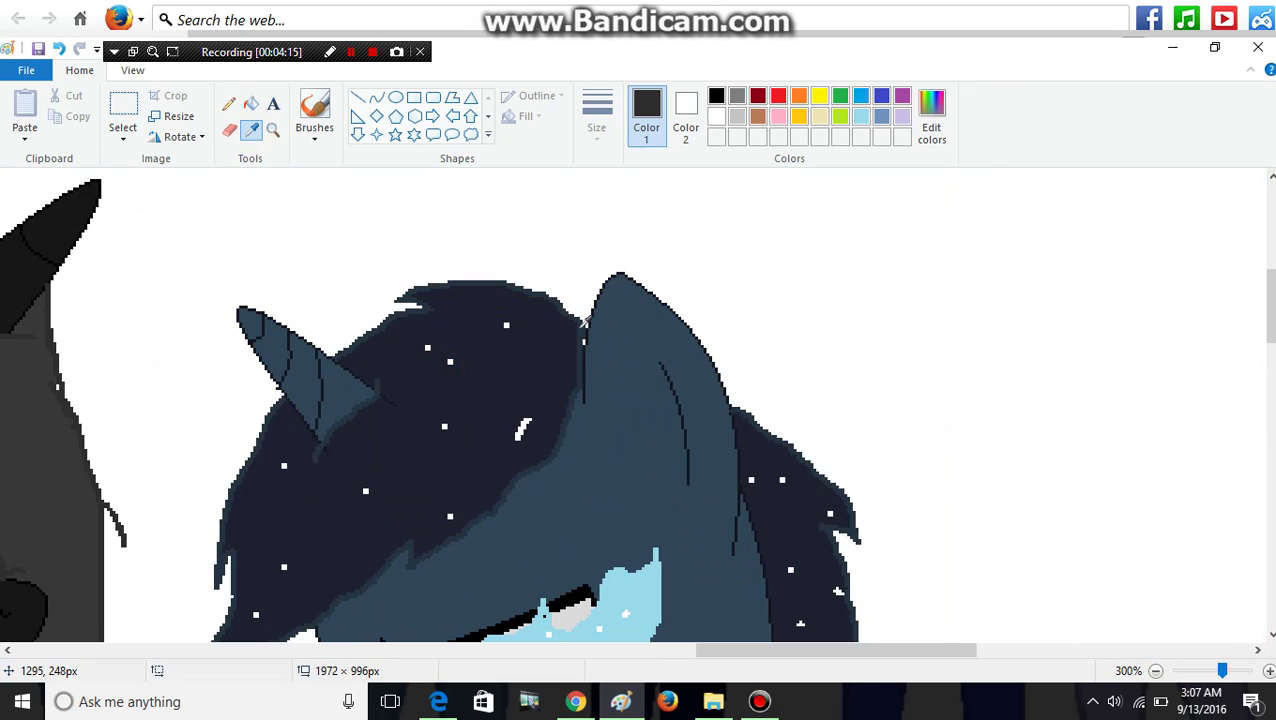
pyautogui.click(585, 322)
# Step: Outline the upside-down blue pony's tail with the Pencil, arching from the rump and falling in jagged tips over the hind leg
pyautogui.click(272, 129)
pyautogui.rightClick(453, 458)
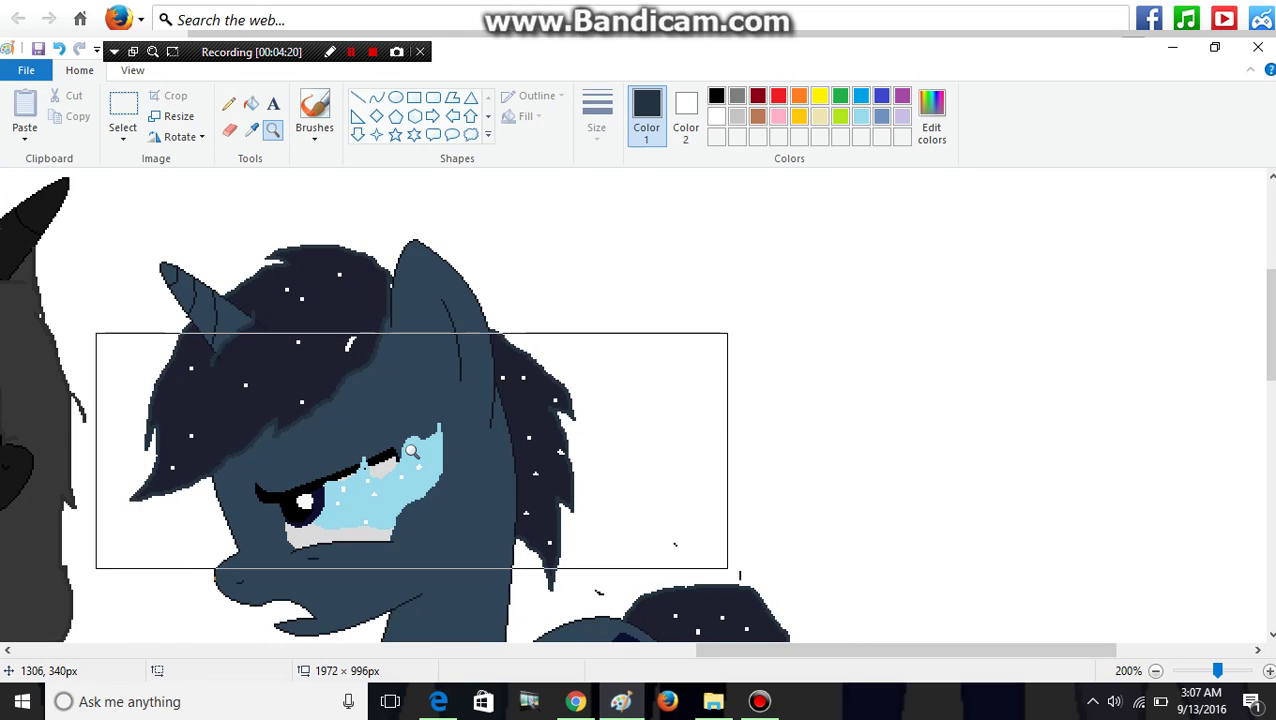
pyautogui.rightClick(411, 453)
pyautogui.rightClick(359, 385)
pyautogui.rightClick(359, 385)
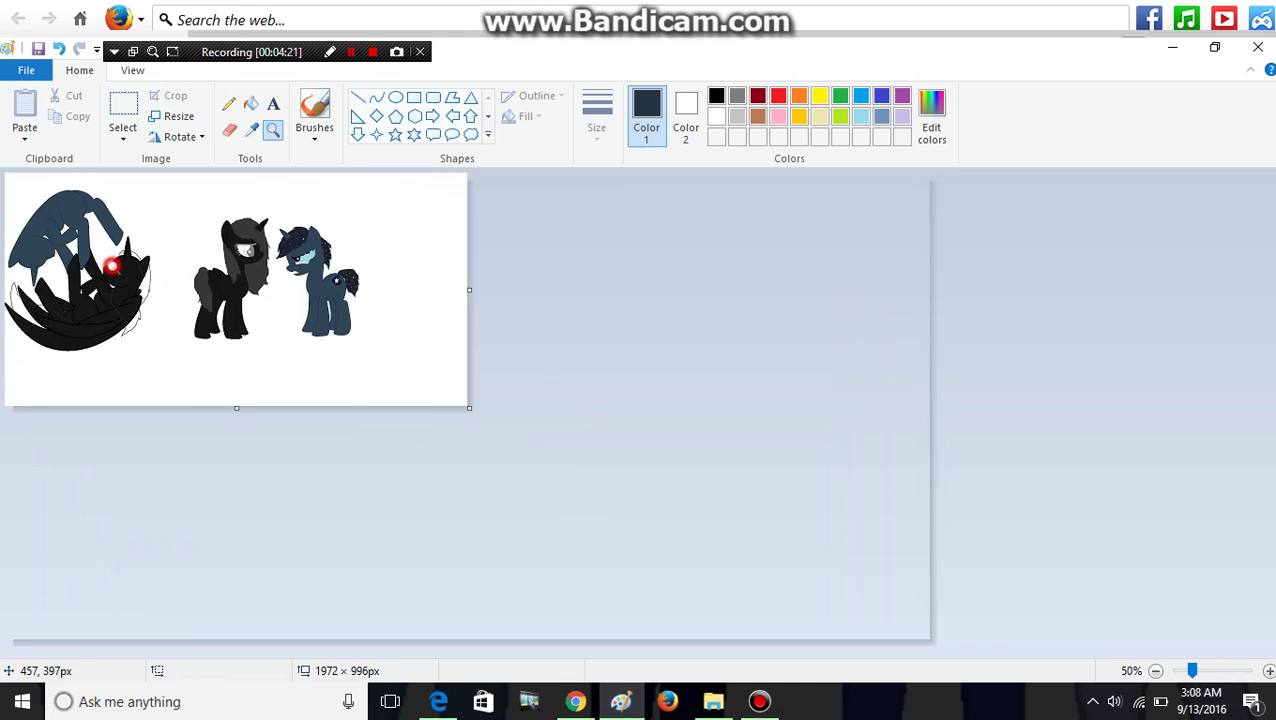
pyautogui.click(110, 263)
pyautogui.click(216, 219)
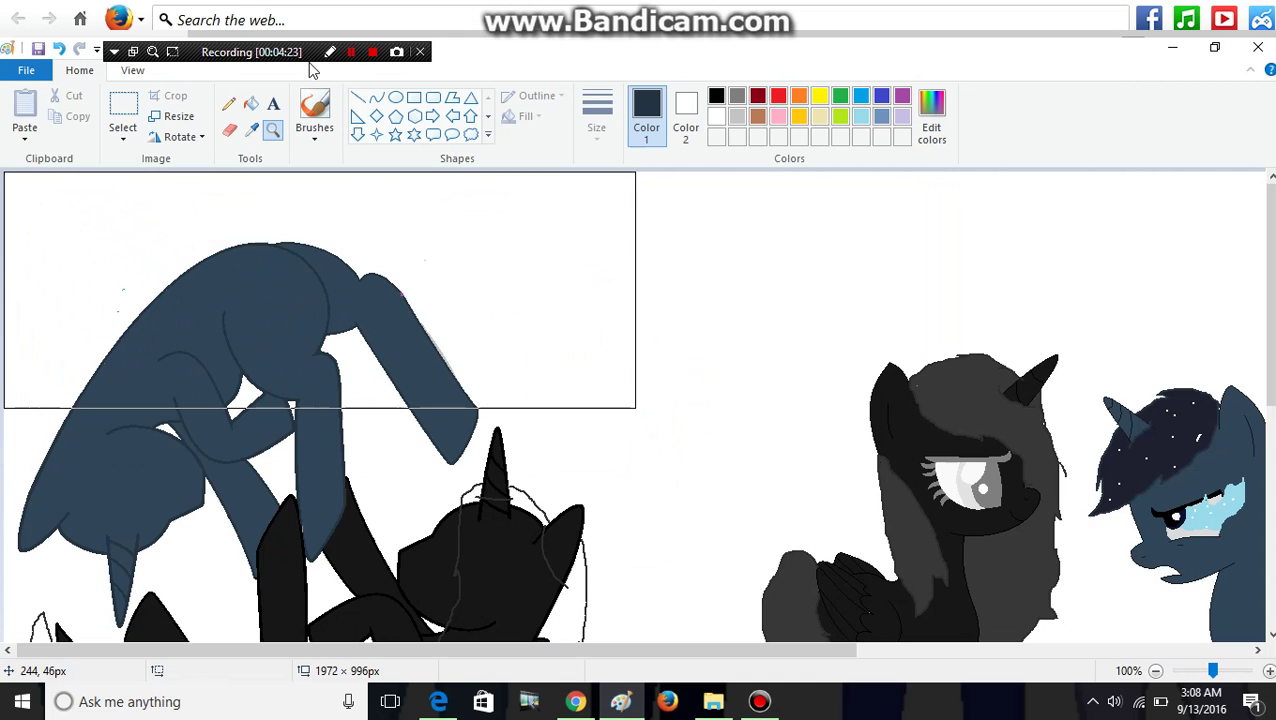
pyautogui.click(229, 104)
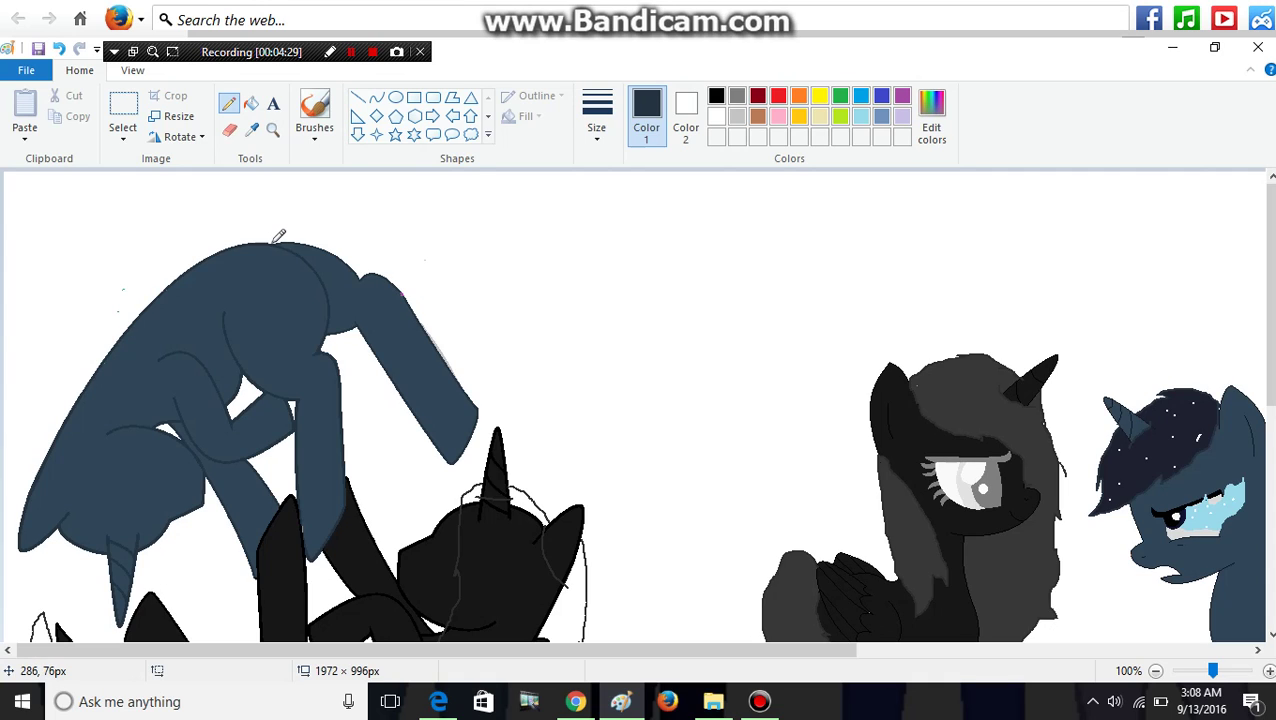
pyautogui.moveTo(268, 242)
pyautogui.mouseDown()
pyautogui.moveTo(310, 205)
pyautogui.moveTo(358, 212)
pyautogui.moveTo(400, 268)
pyautogui.mouseUp()
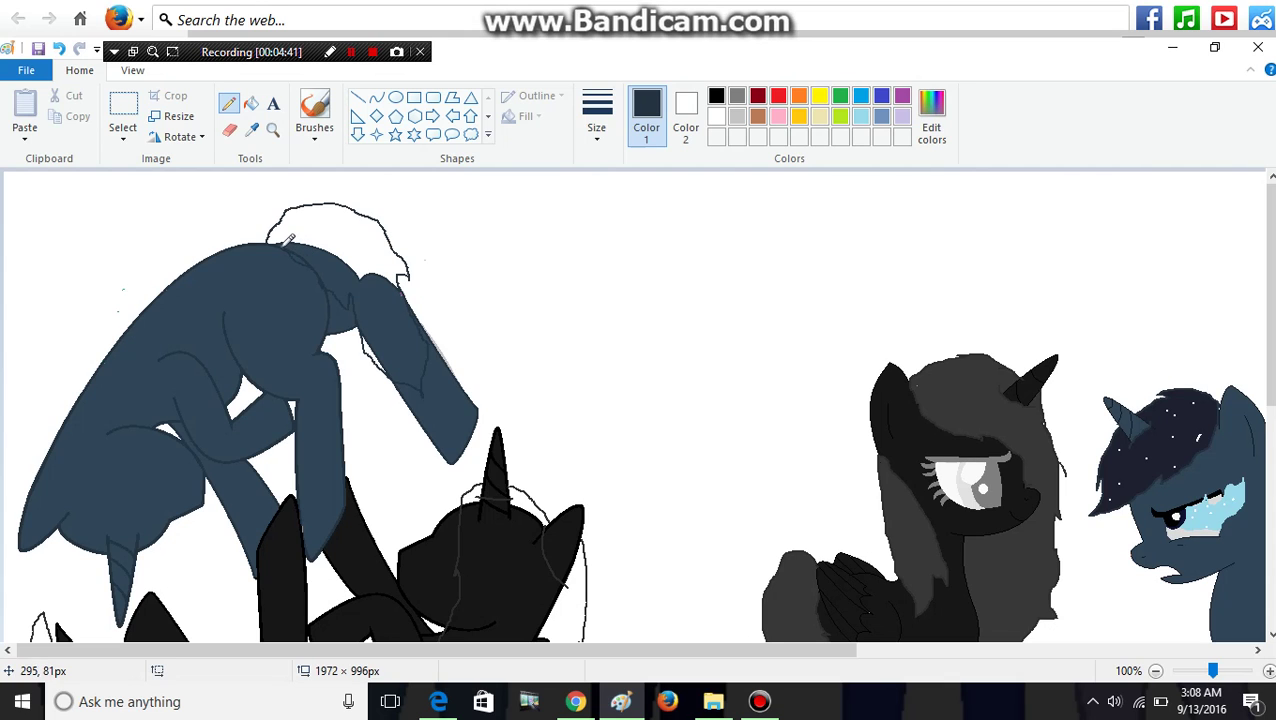
# Step: Try to draw a curved mane line with the Pencil from the upside-down blue pony's ear toward its horn
pyautogui.click(272, 130)
pyautogui.rightClick(369, 382)
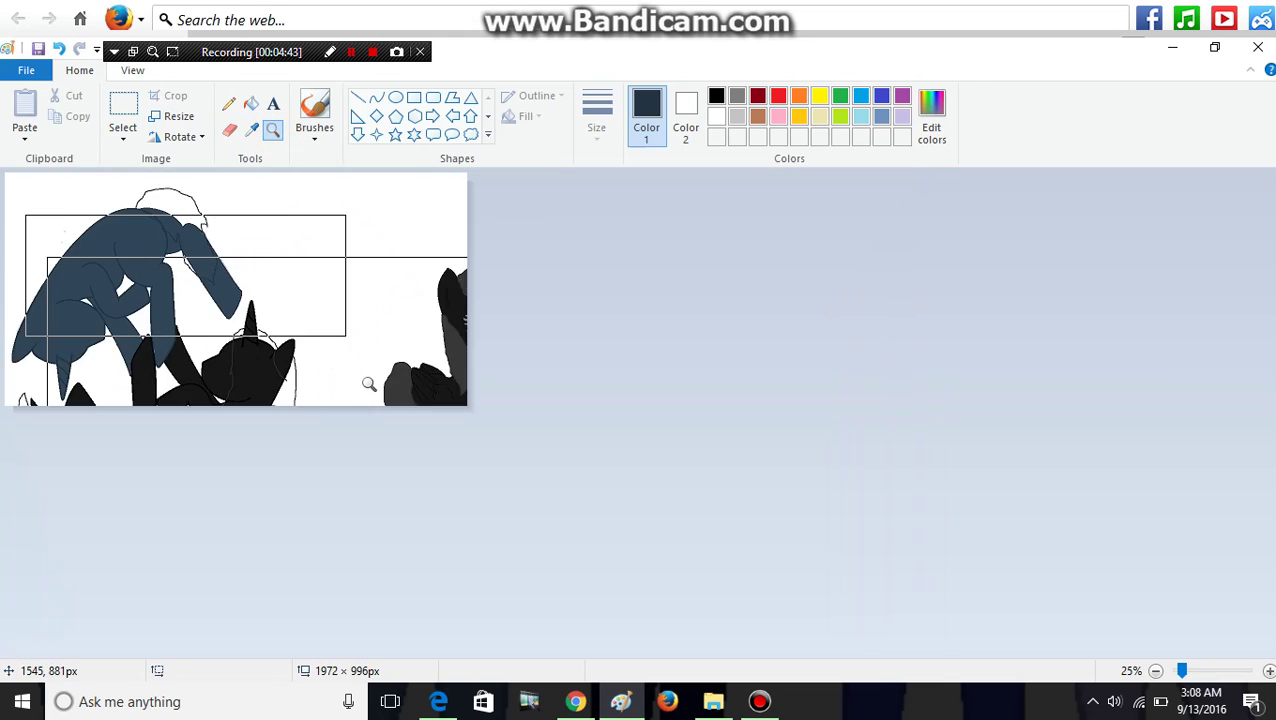
pyautogui.click(222, 330)
pyautogui.click(222, 330)
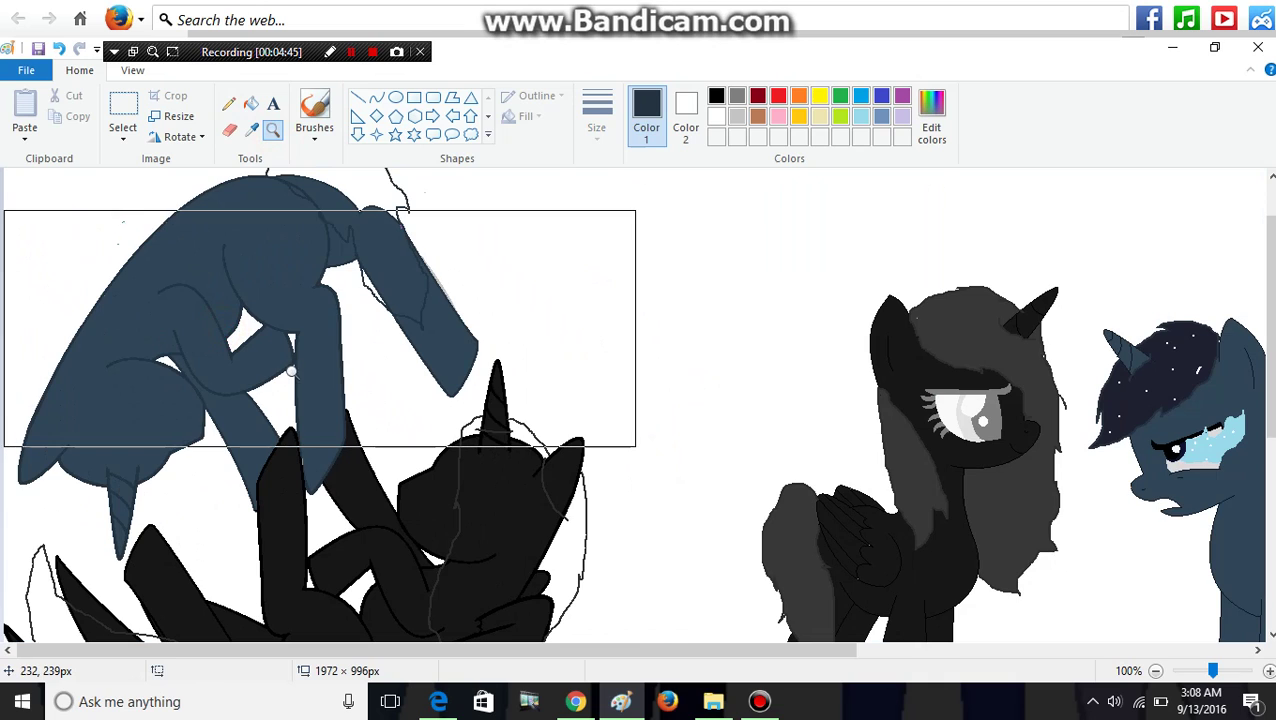
pyautogui.click(226, 497)
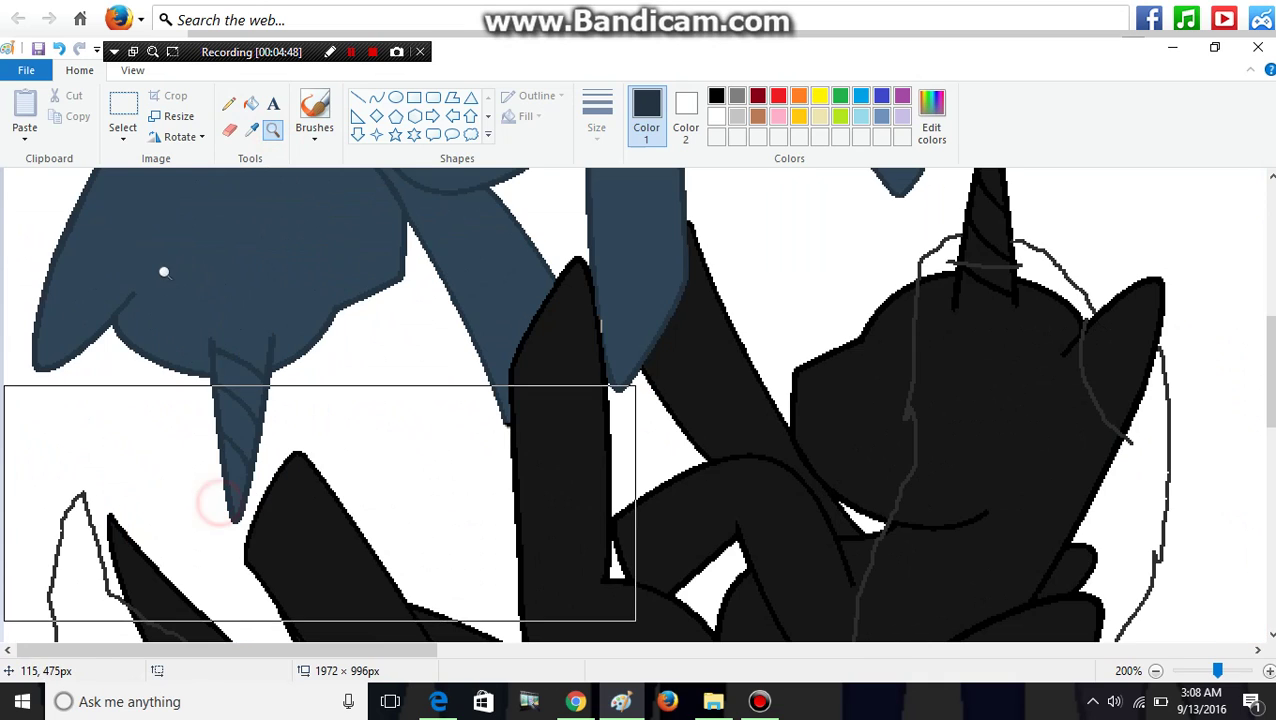
pyautogui.click(229, 102)
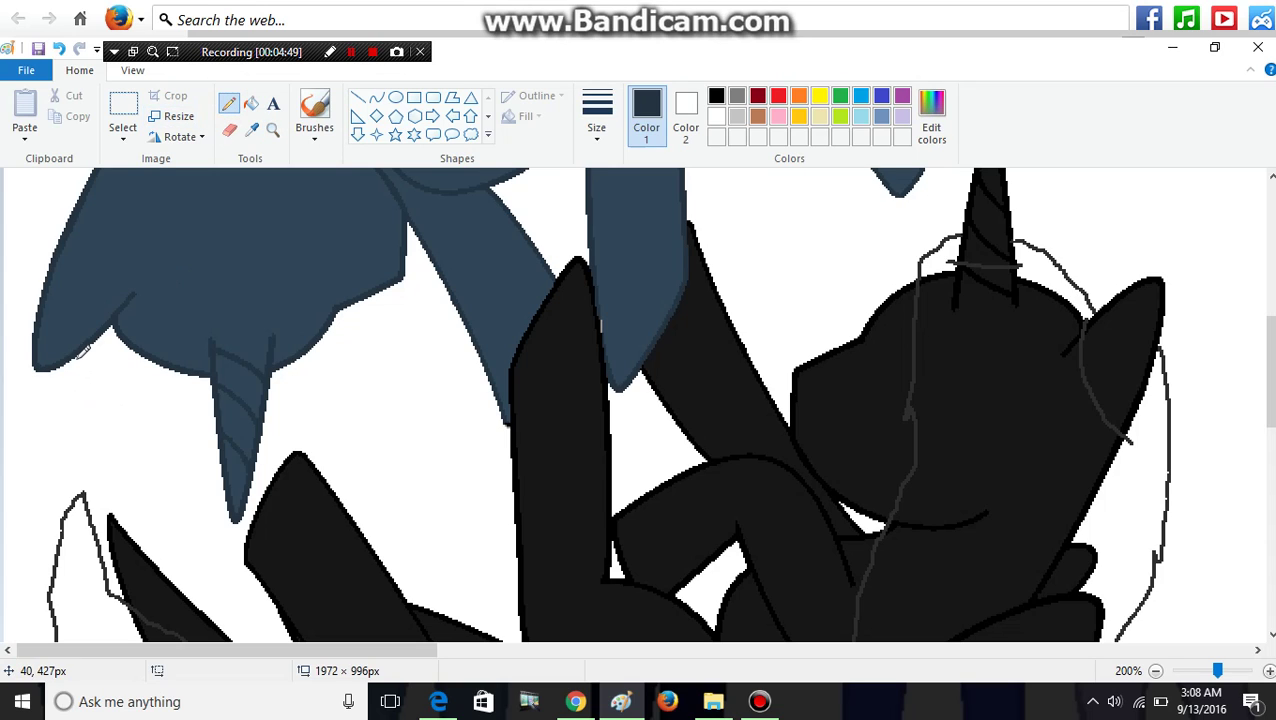
pyautogui.moveTo(76, 355)
pyautogui.mouseDown()
pyautogui.moveTo(101, 405)
pyautogui.moveTo(172, 446)
pyautogui.mouseUp()
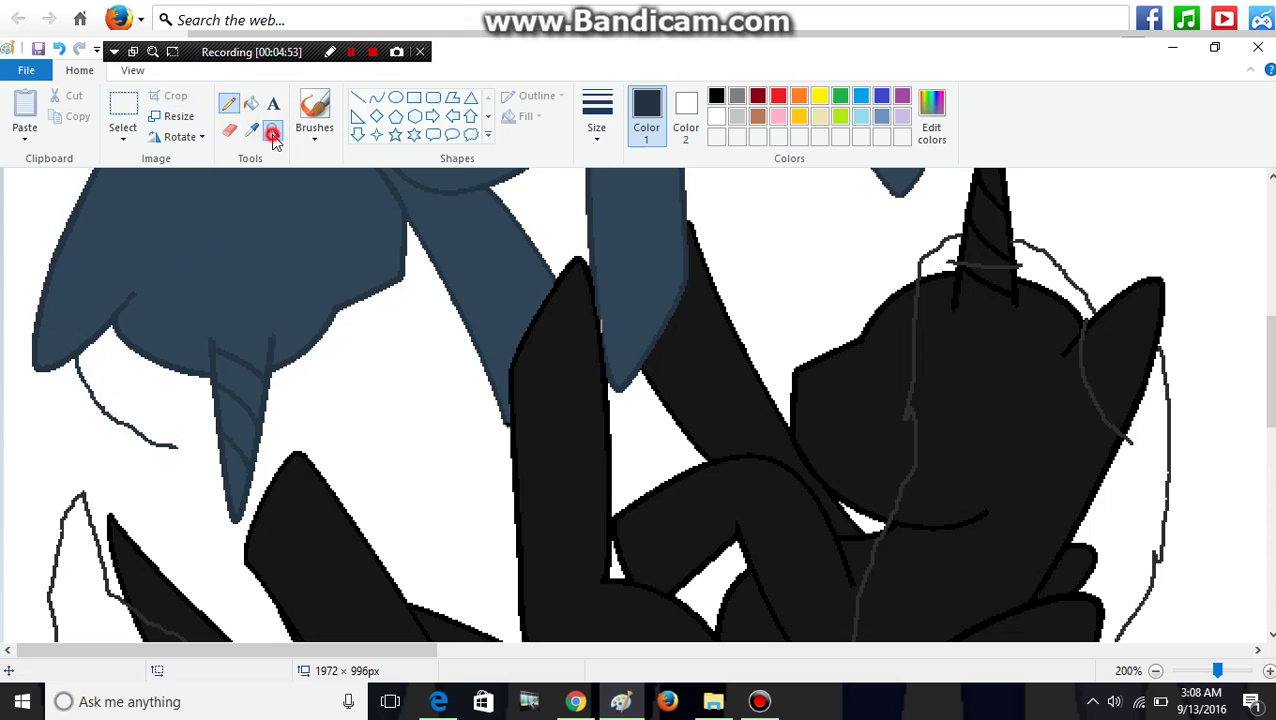
# Step: Undo the upside-down blue pony's mane line and tail outline
pyautogui.click(273, 133)
pyautogui.click(142, 416)
pyautogui.click(208, 328)
pyautogui.click(205, 265)
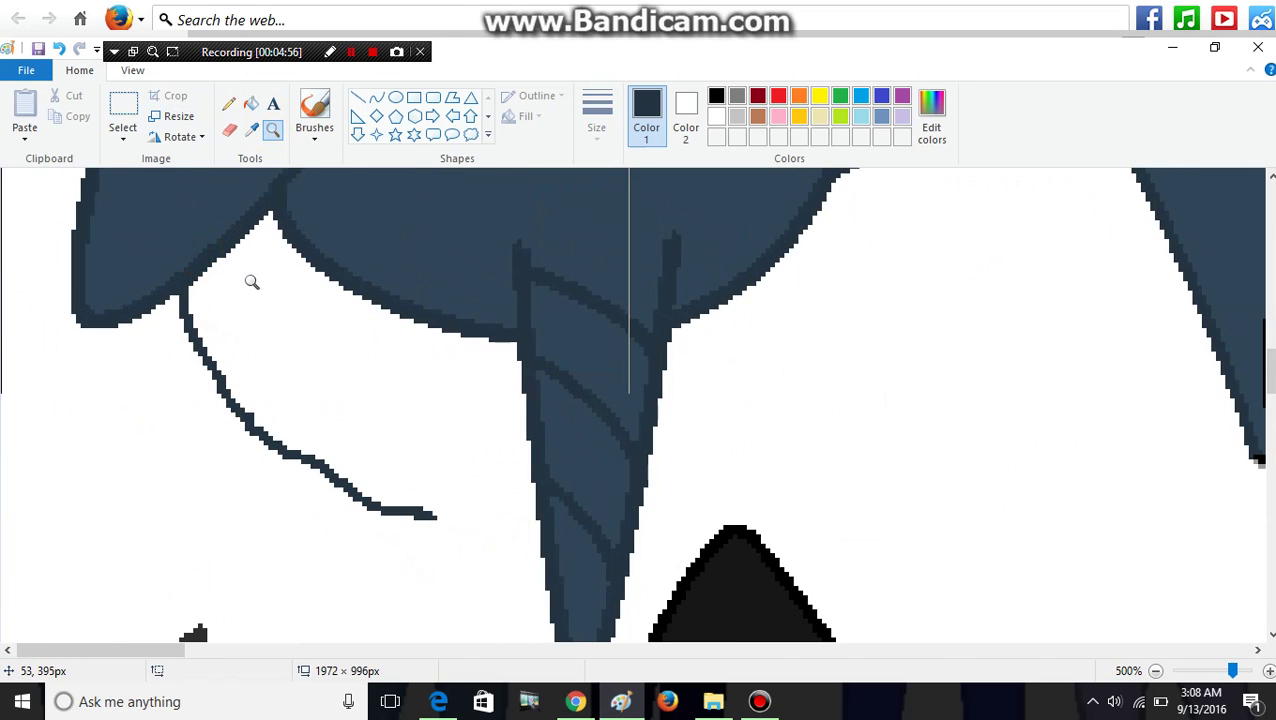
pyautogui.rightClick(251, 282)
pyautogui.rightClick(252, 285)
pyautogui.rightClick(254, 290)
pyautogui.rightClick(254, 290)
pyautogui.rightClick(254, 290)
pyautogui.rightClick(254, 290)
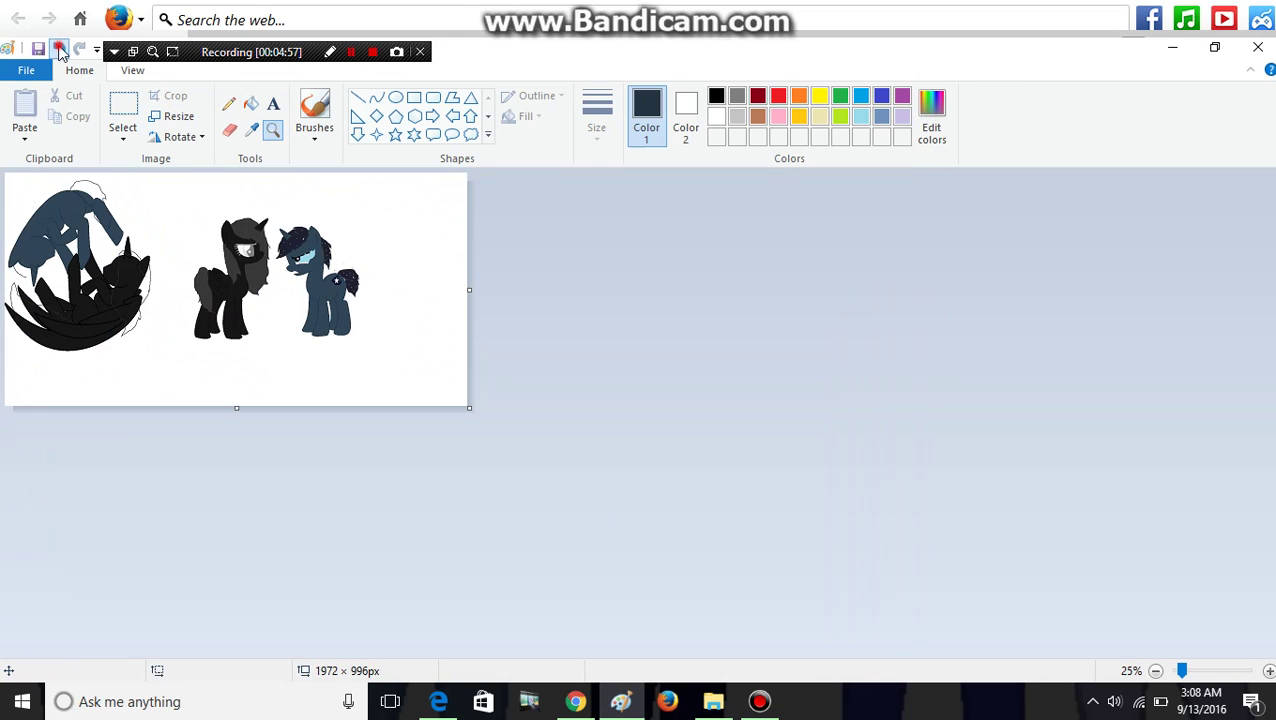
pyautogui.click(60, 50)
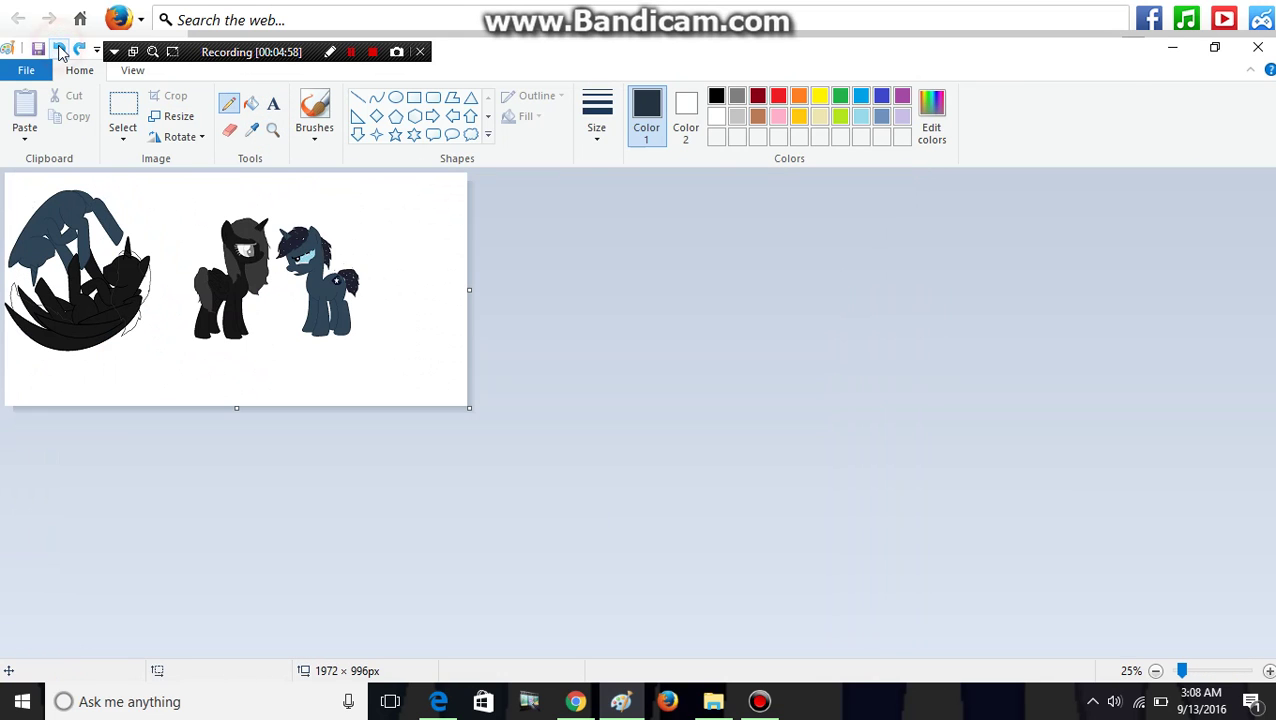
# Step: Sample the mane outline colour again from the standing blue pony's mane where it meets the ear
pyautogui.click(271, 129)
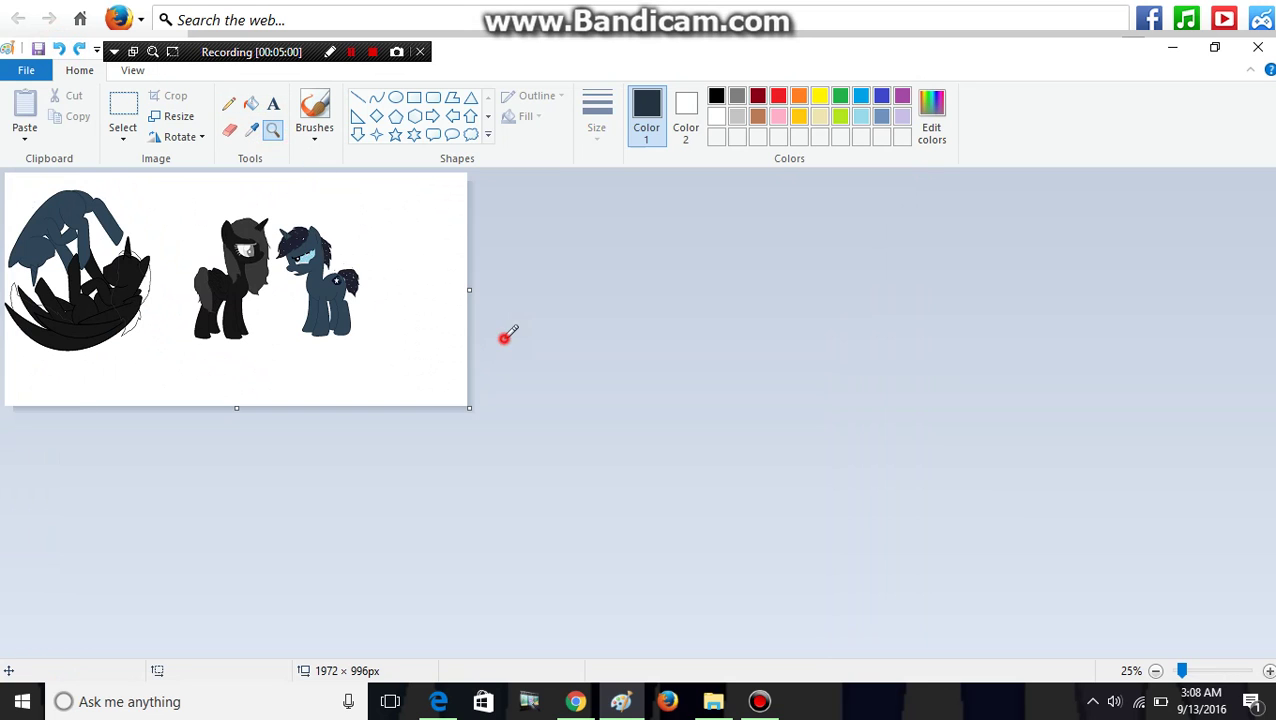
pyautogui.click(390, 248)
pyautogui.click(455, 251)
pyautogui.click(909, 401)
pyautogui.click(737, 413)
pyautogui.click(385, 433)
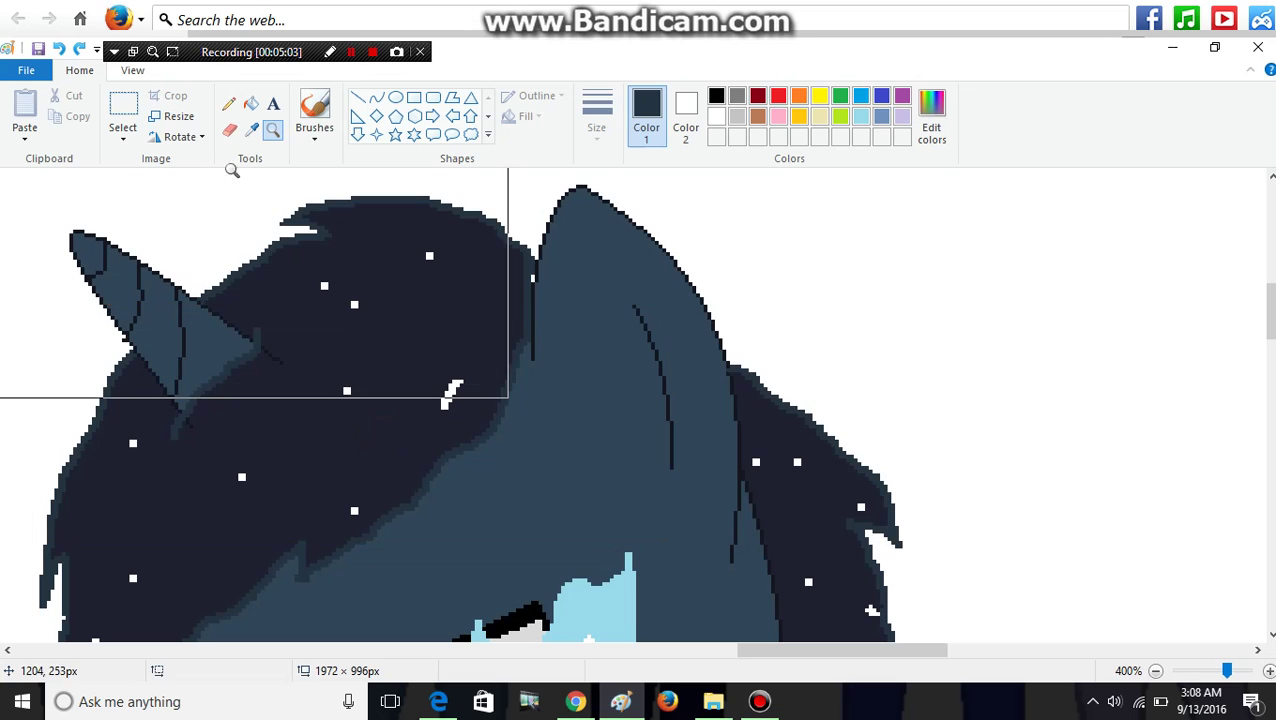
pyautogui.click(251, 129)
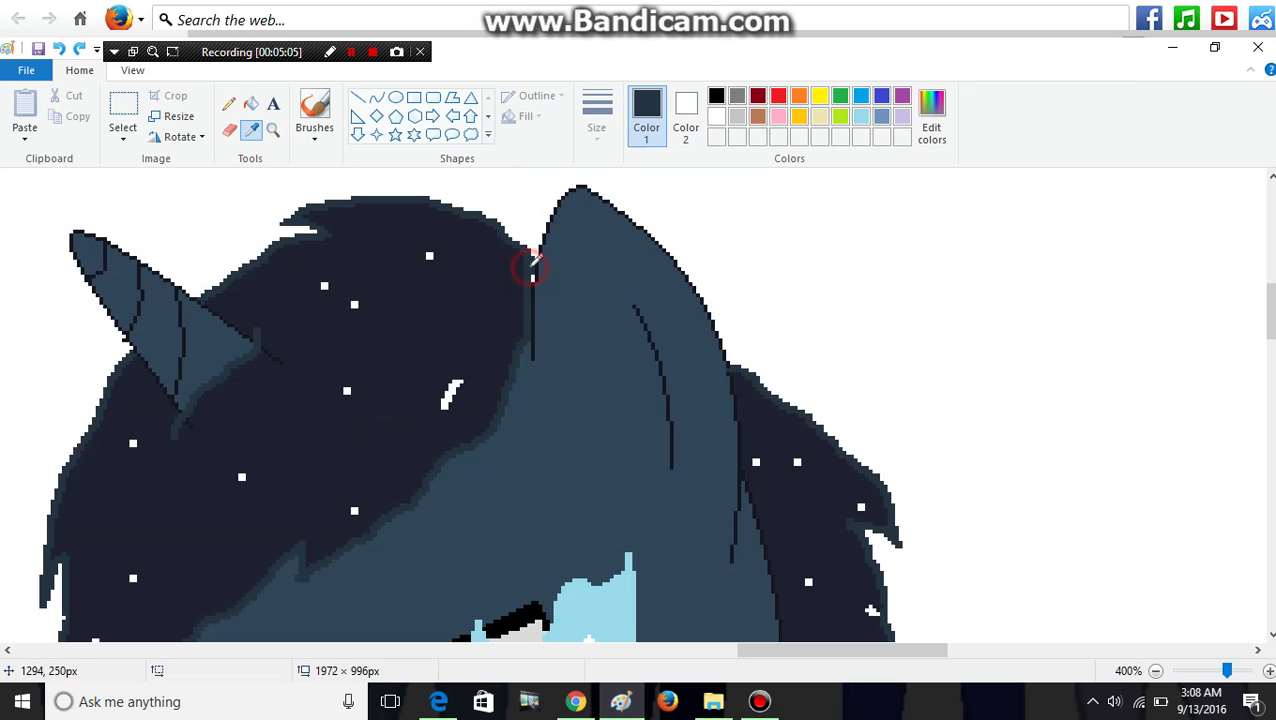
pyautogui.click(522, 266)
# Step: Outline the upside-down blue pony's mane with the Pencil, from the ear around the horn base to a jagged tip and back across the head
pyautogui.click(272, 129)
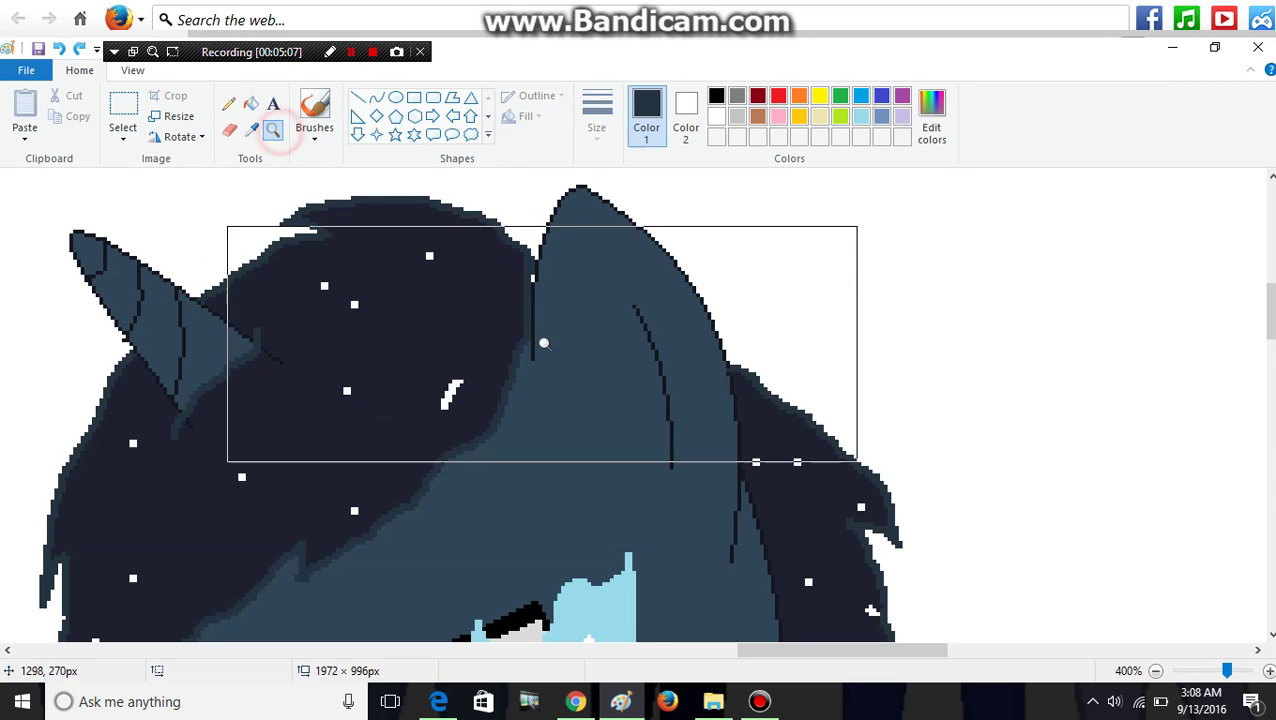
pyautogui.rightClick(541, 345)
pyautogui.rightClick(547, 390)
pyautogui.click(85, 260)
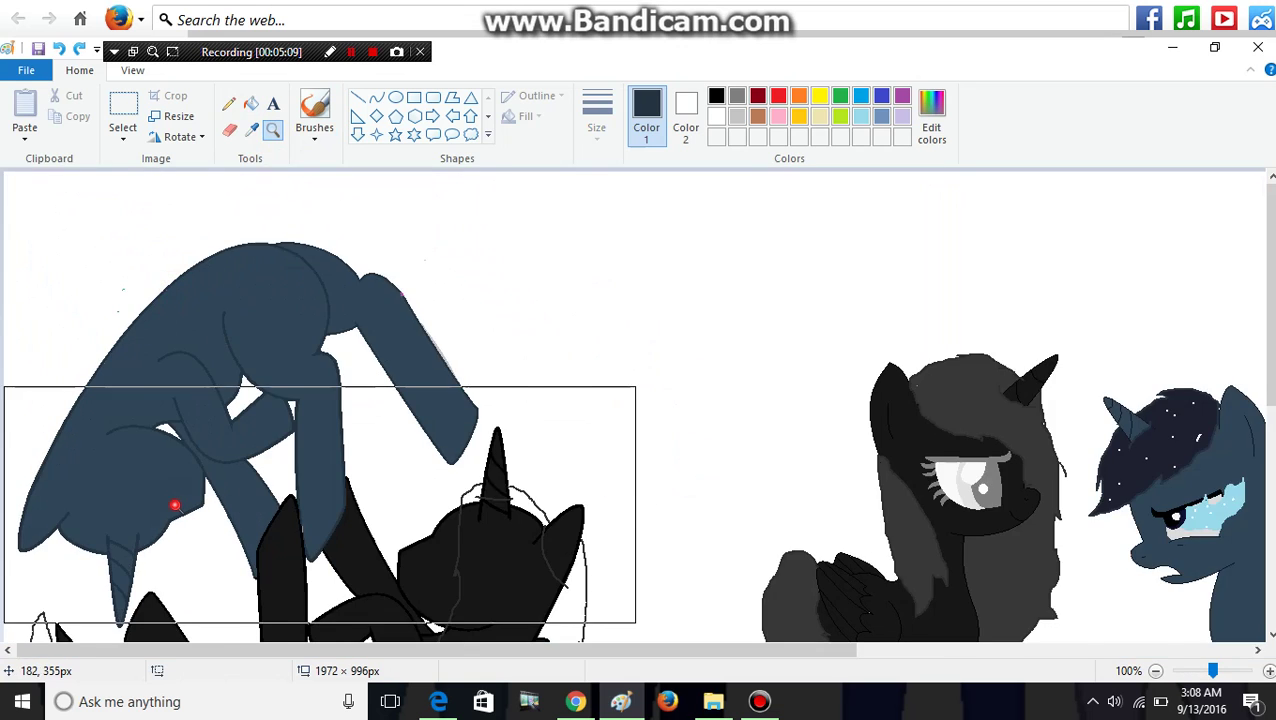
pyautogui.click(319, 505)
pyautogui.click(228, 103)
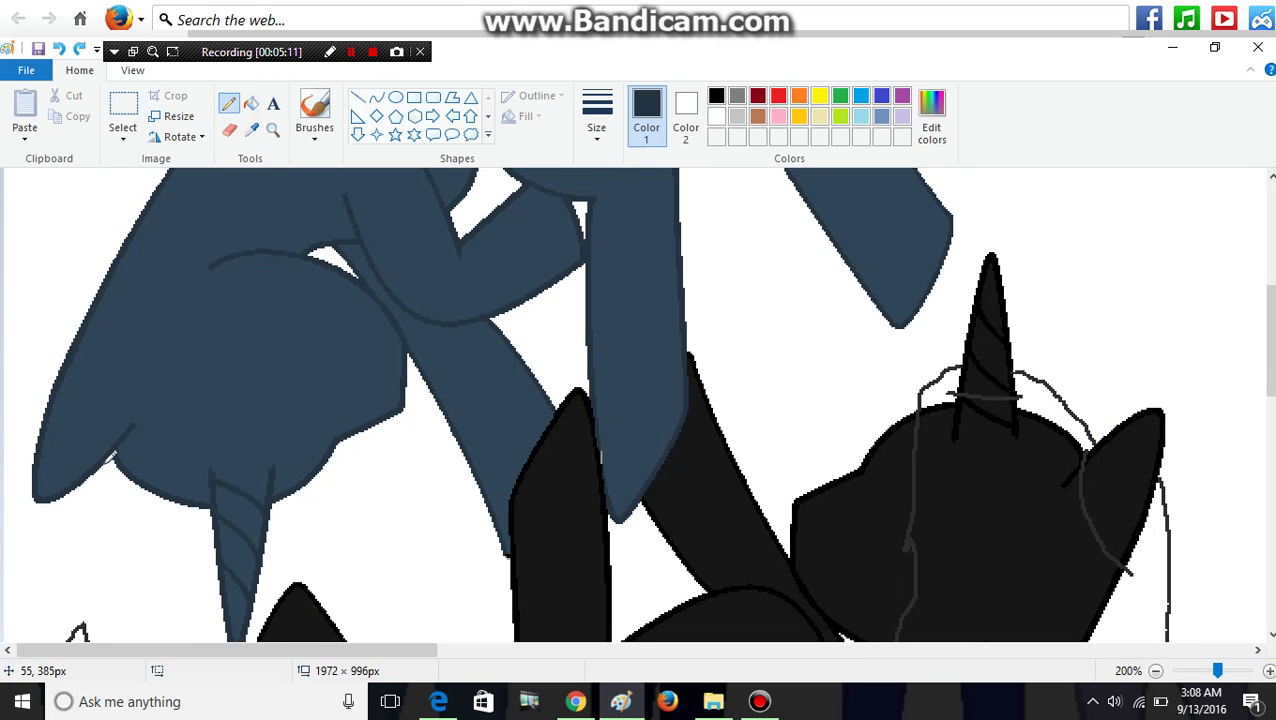
pyautogui.moveTo(98, 462)
pyautogui.mouseDown()
pyautogui.moveTo(168, 542)
pyautogui.moveTo(210, 549)
pyautogui.moveTo(291, 538)
pyautogui.moveTo(372, 486)
pyautogui.mouseUp()
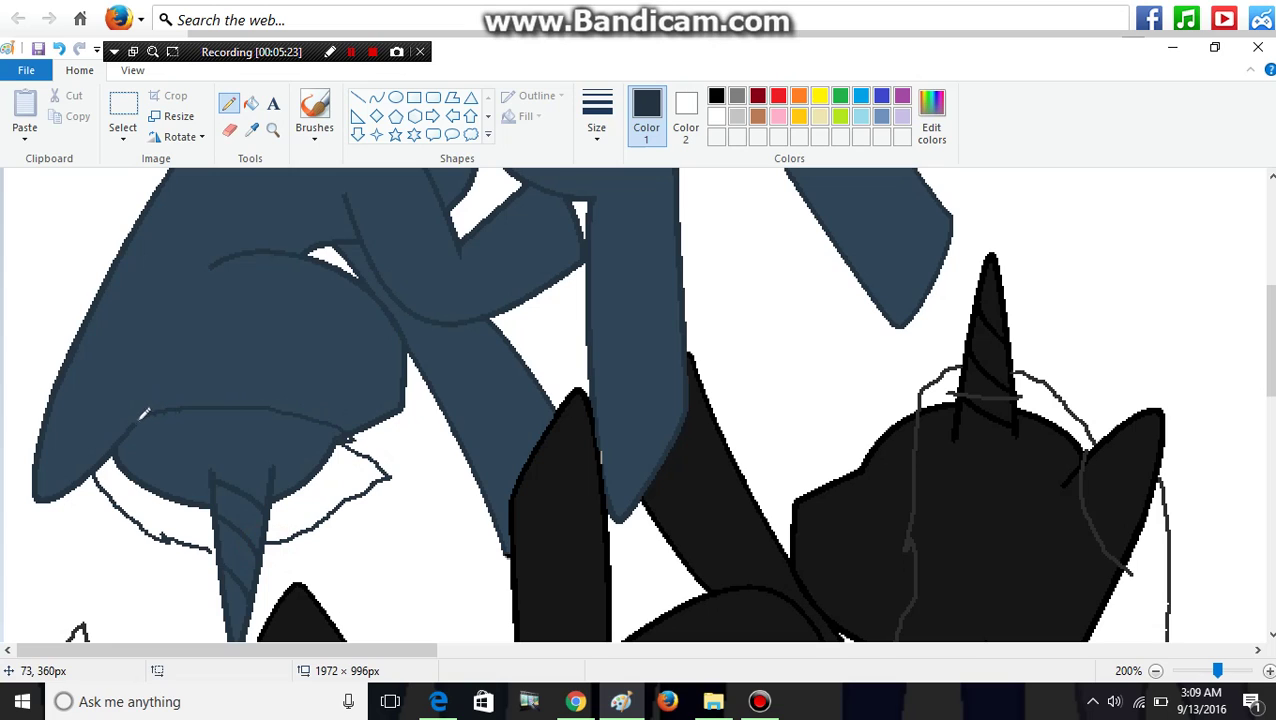
pyautogui.click(251, 103)
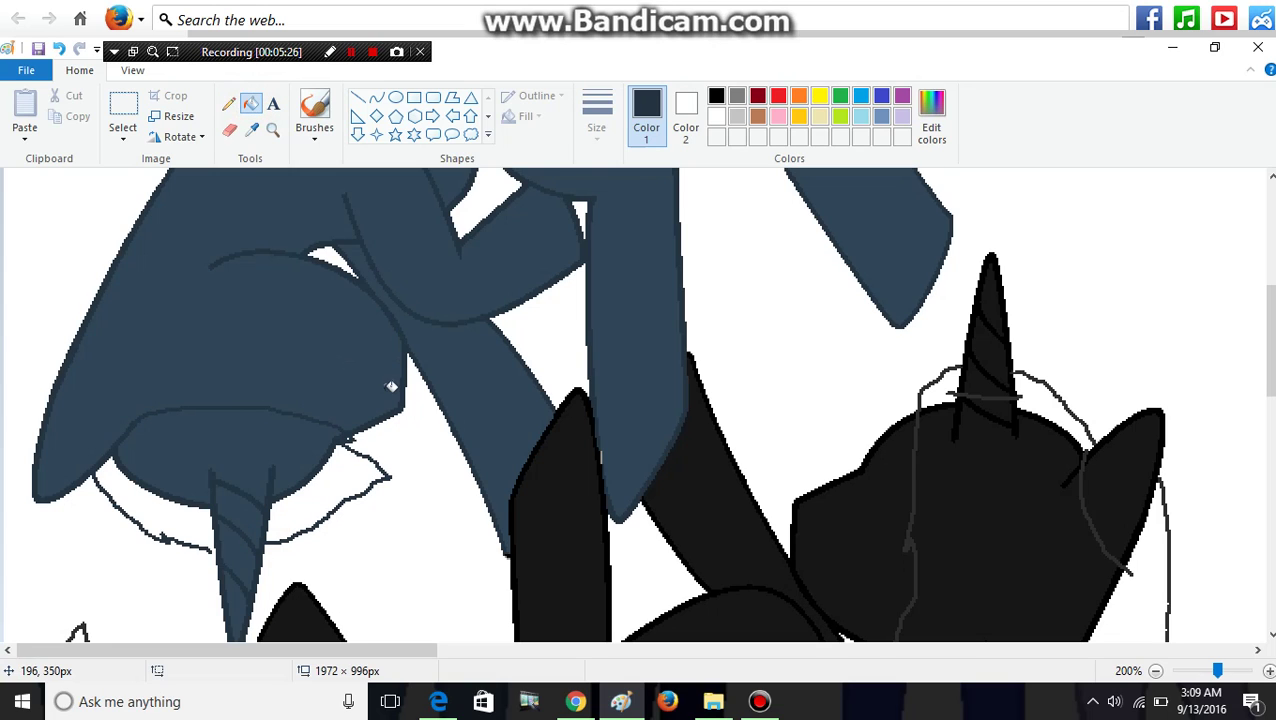
pyautogui.rightClick(407, 359)
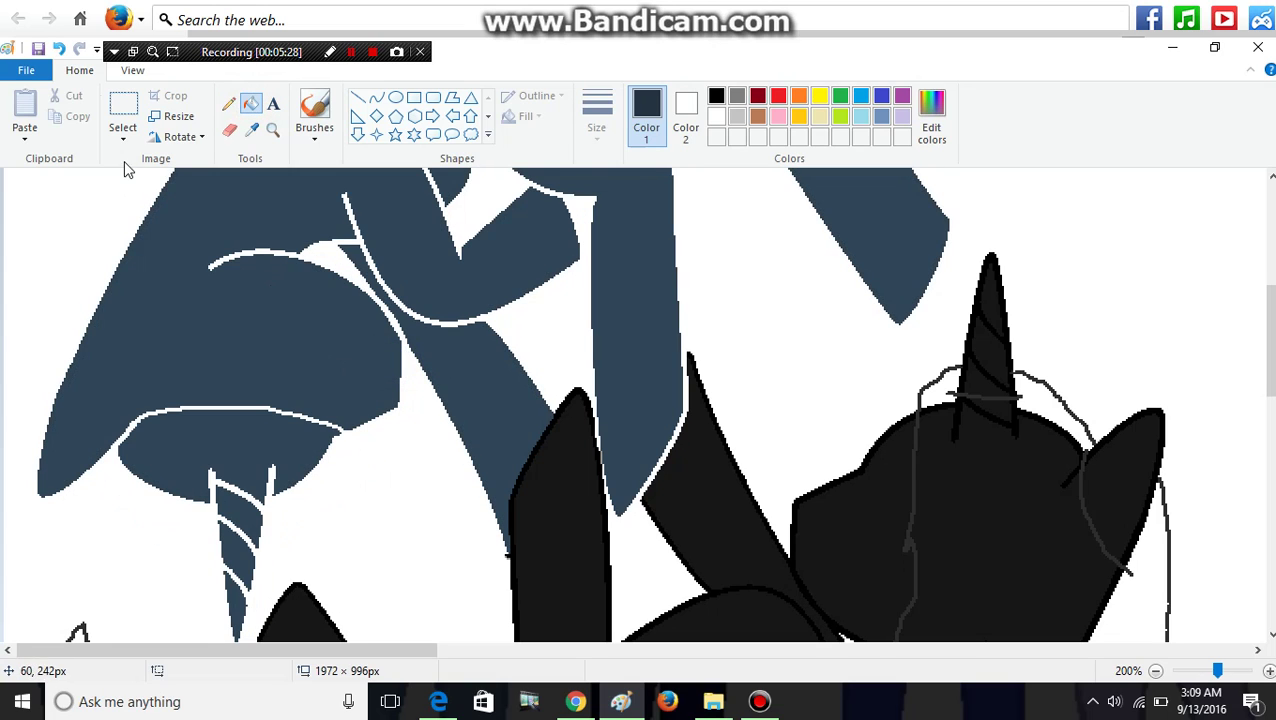
pyautogui.click(58, 49)
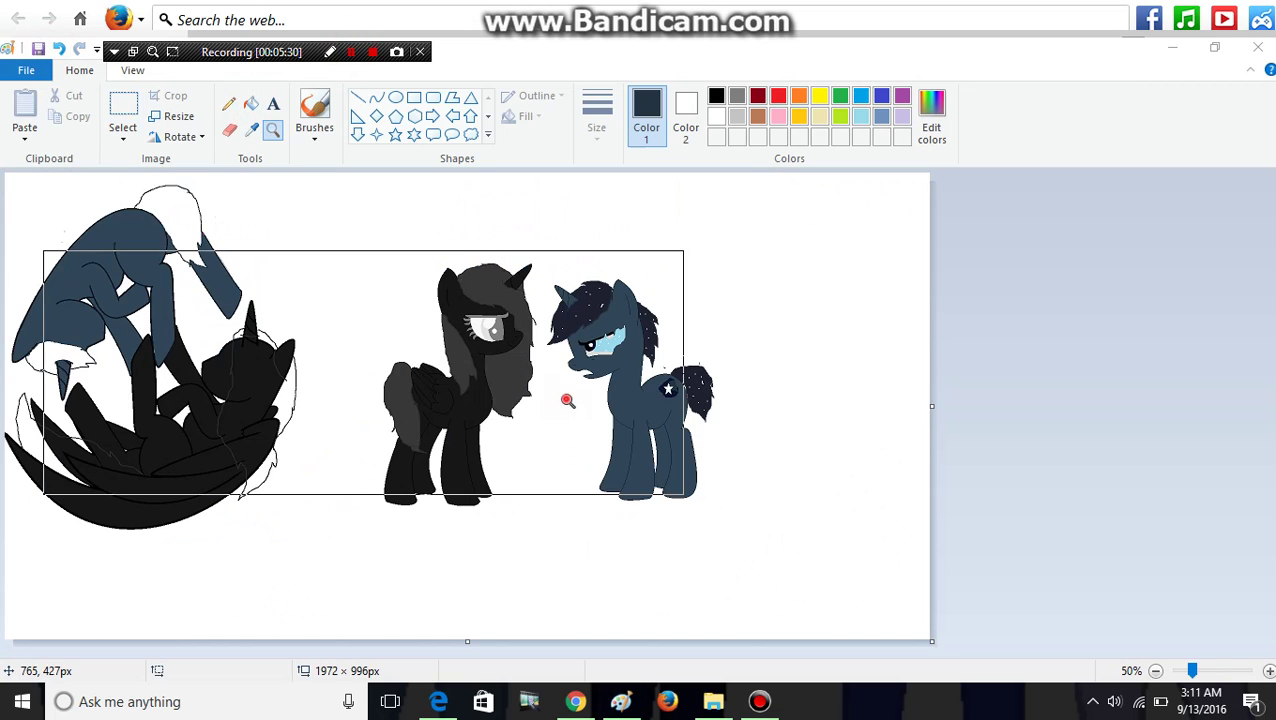
# Step: Sample the dark grey mane colour from the standing black pony's mane
pyautogui.click(567, 400)
pyautogui.click(407, 236)
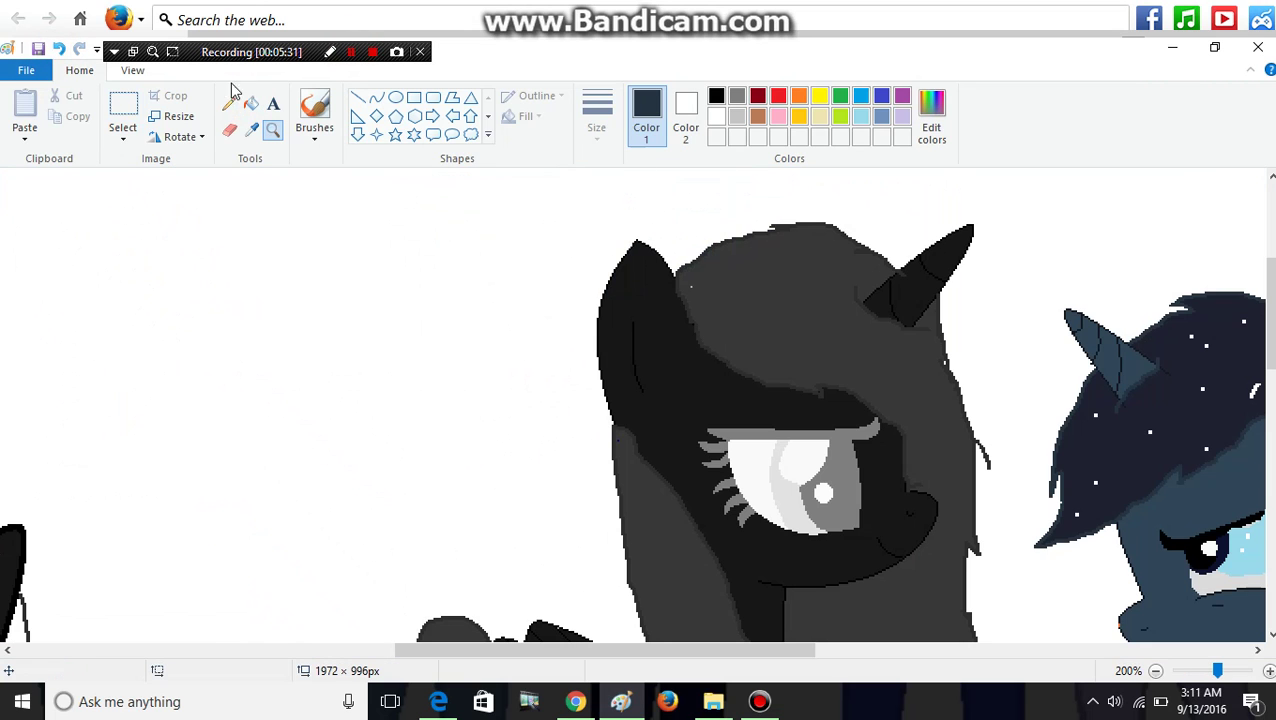
pyautogui.click(251, 130)
pyautogui.click(820, 344)
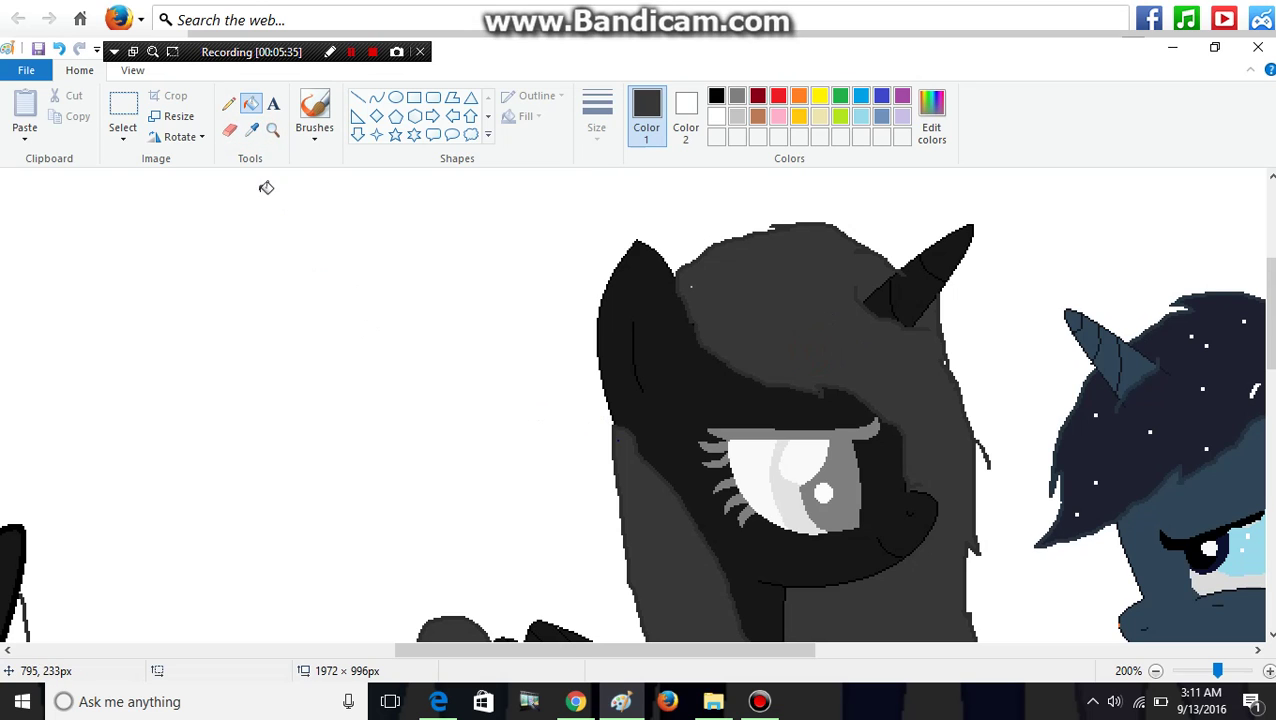
# Step: Fill the upper part of the lying black pony's mane with dark grey, around the horn base and on both sides of the ear
pyautogui.click(272, 130)
pyautogui.rightClick(504, 336)
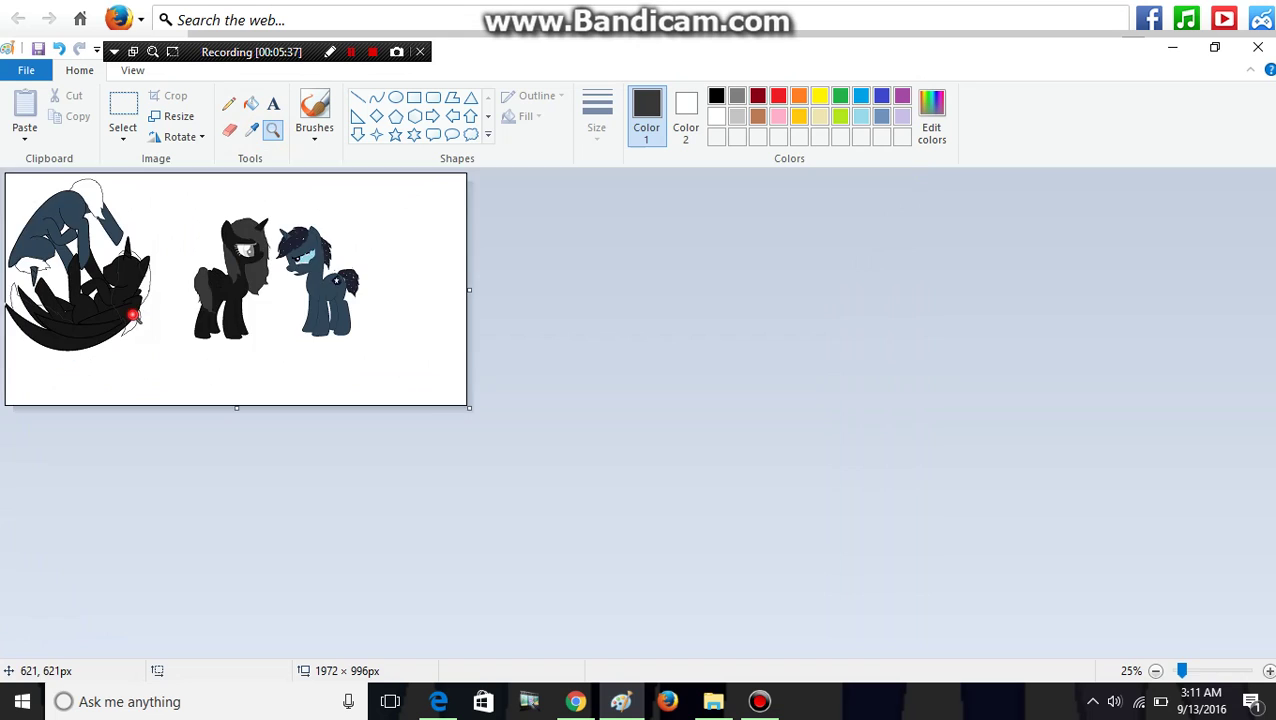
pyautogui.click(133, 315)
pyautogui.click(151, 427)
pyautogui.click(168, 210)
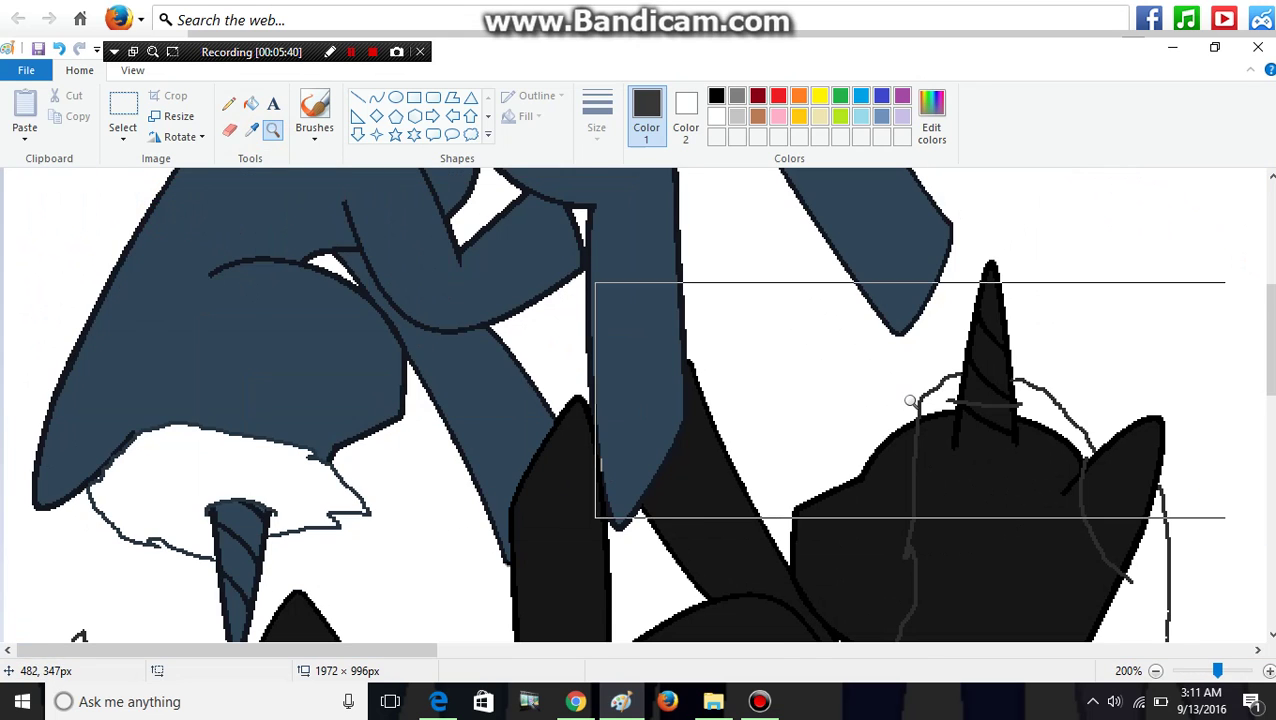
pyautogui.click(910, 401)
pyautogui.click(249, 104)
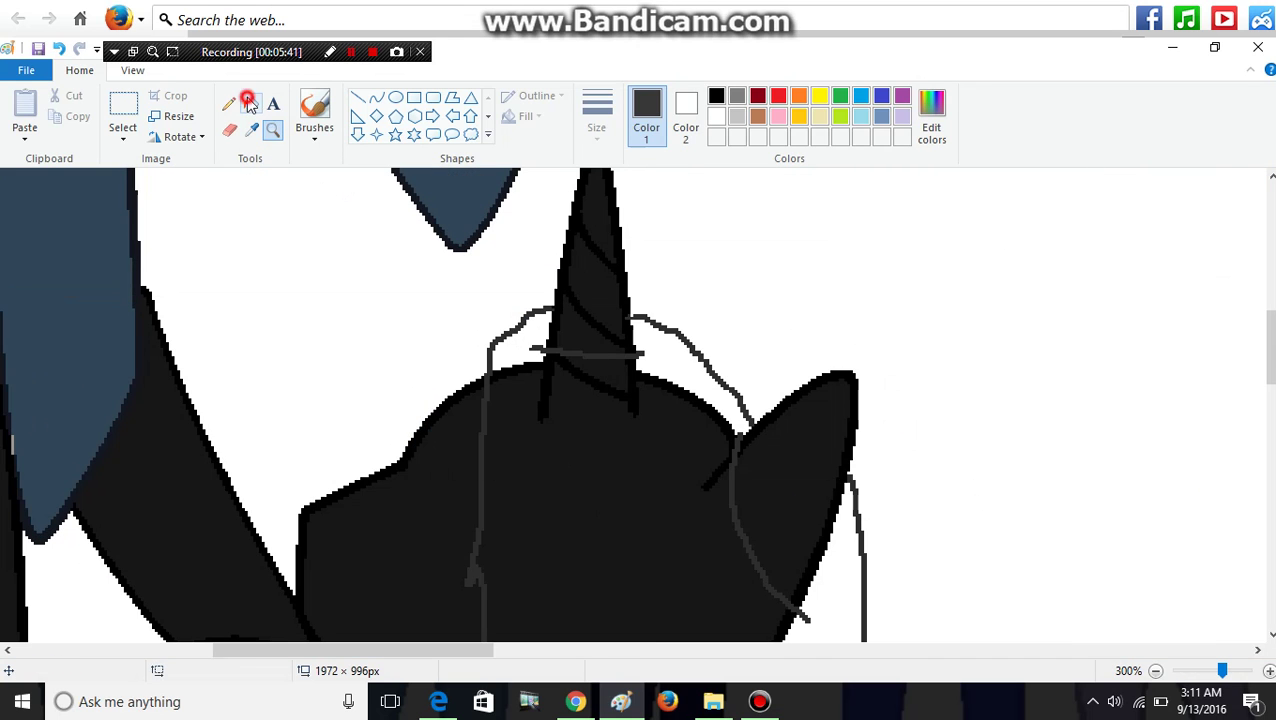
pyautogui.click(527, 362)
pyautogui.click(527, 362)
pyautogui.click(533, 443)
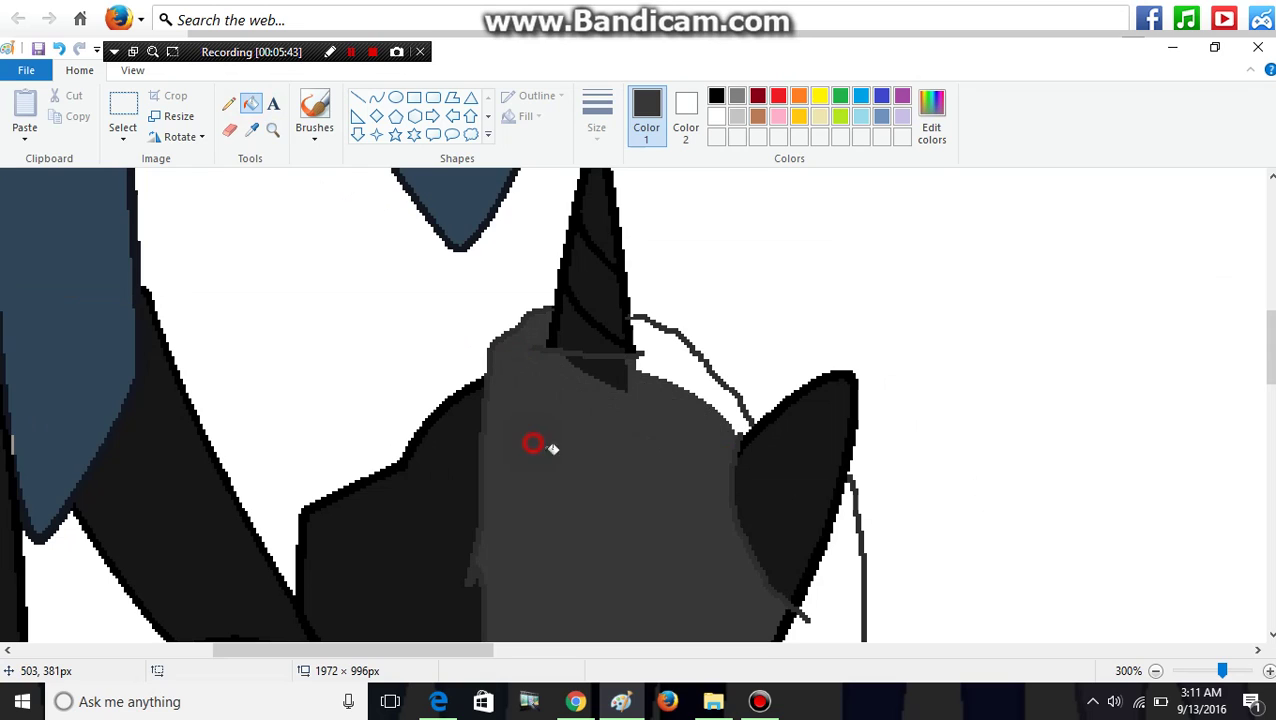
pyautogui.click(648, 372)
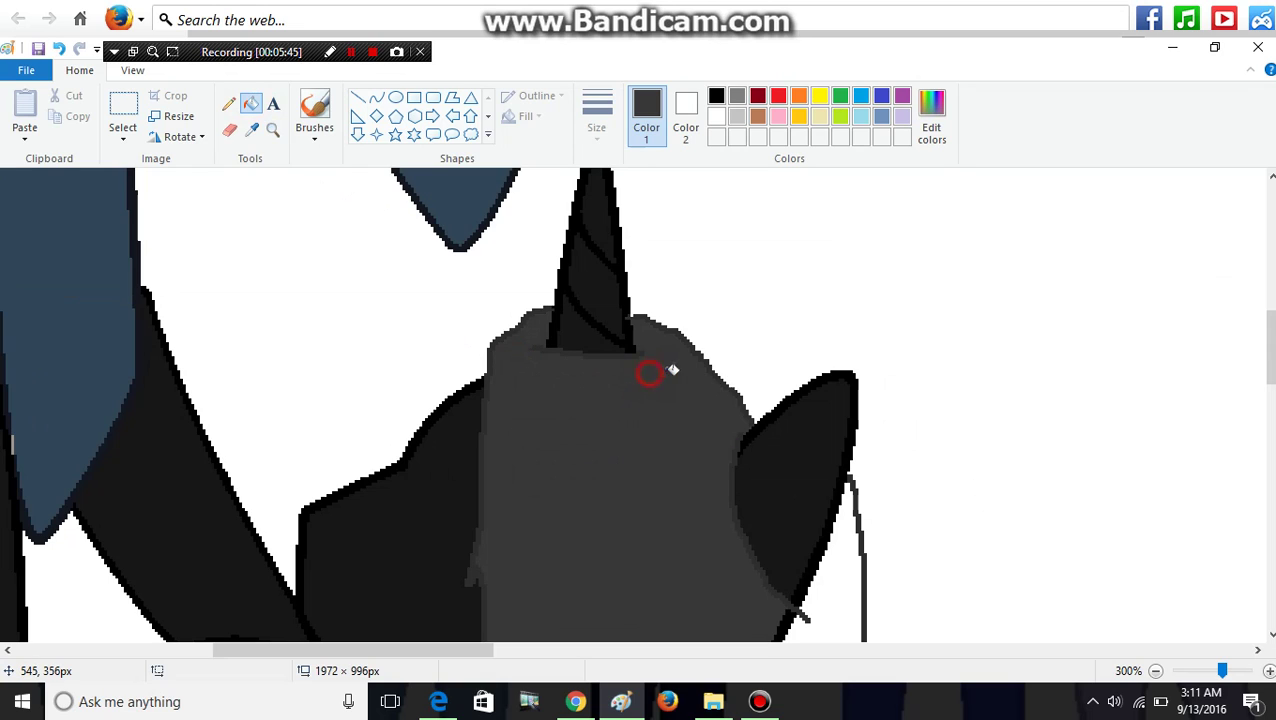
pyautogui.click(841, 589)
pyautogui.click(789, 632)
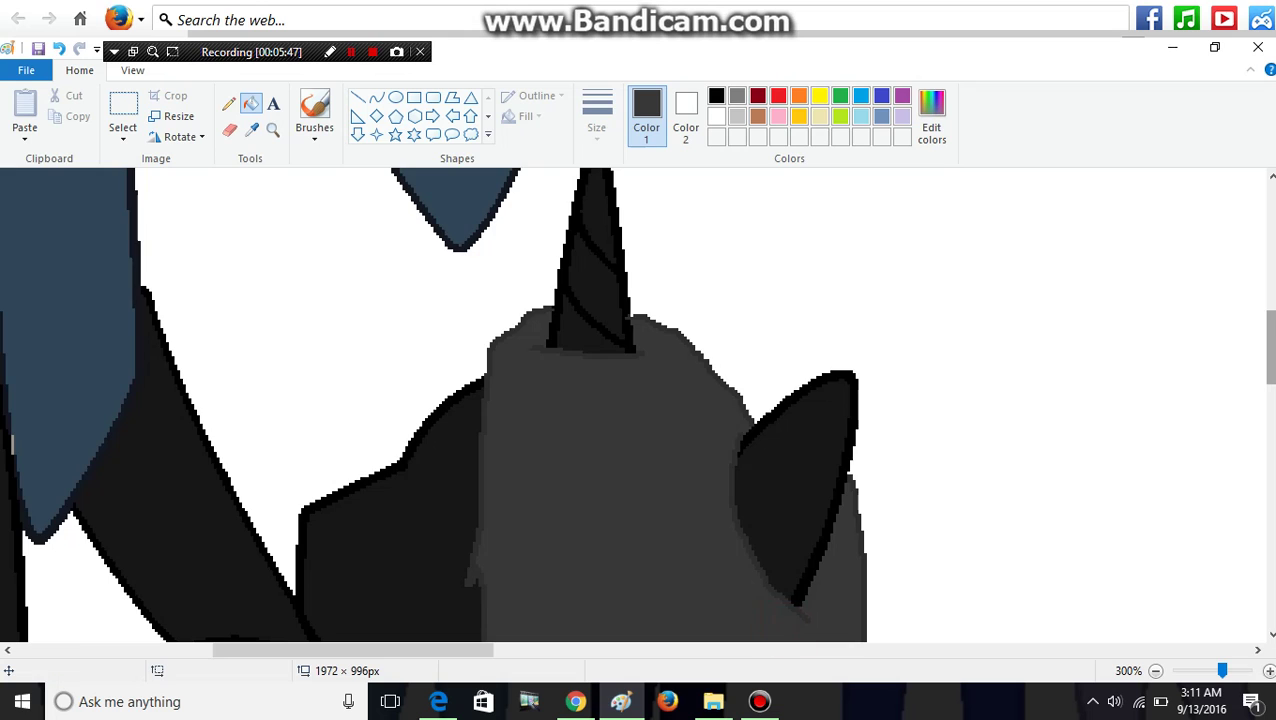
# Step: Fill the remaining black lines and body patches inside the lying black pony's lower mane with dark grey, down to its tips
pyautogui.scroll(-5, 535, 305)
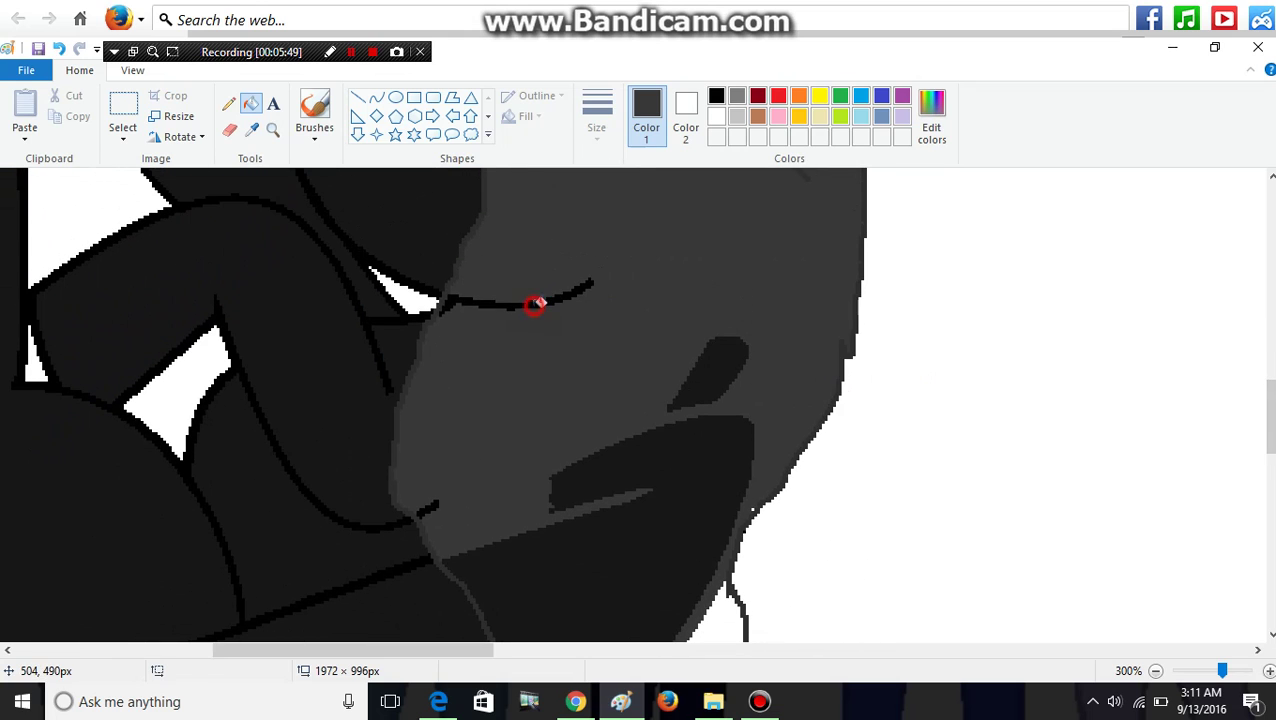
pyautogui.click(535, 305)
pyautogui.click(684, 450)
pyautogui.click(706, 356)
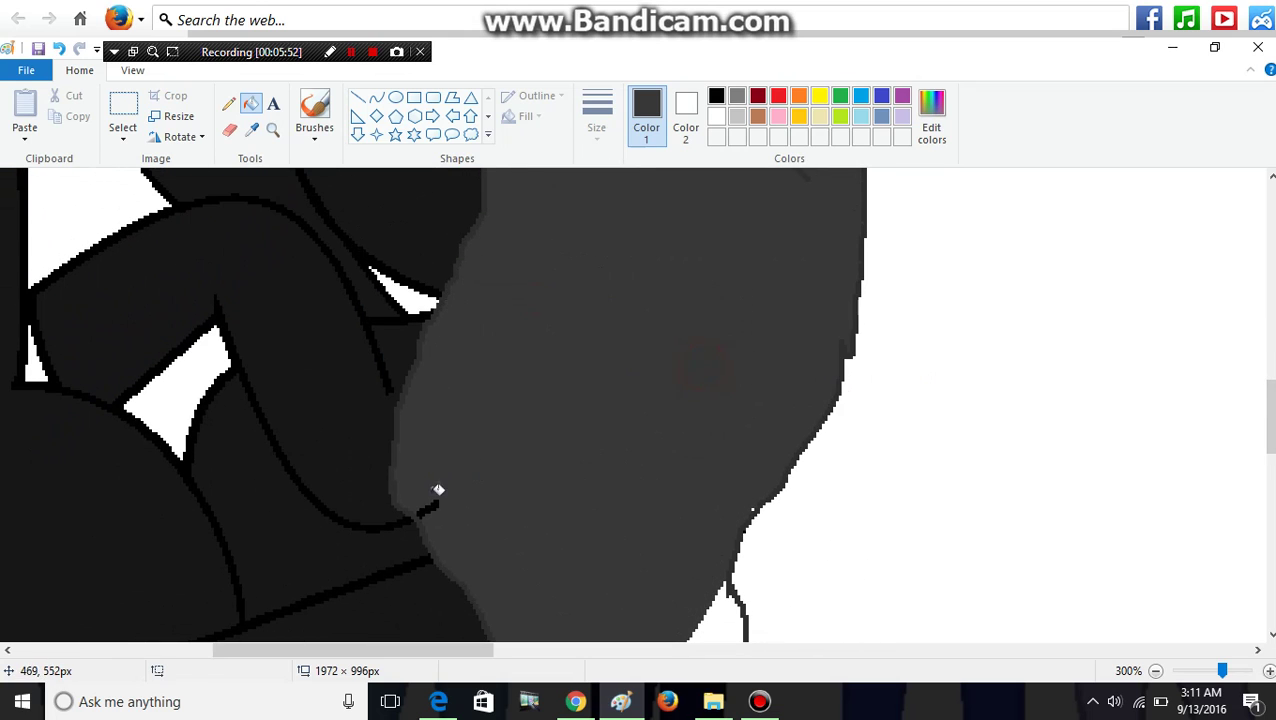
pyautogui.click(424, 504)
pyautogui.click(729, 628)
# Step: Break the black outlines with small white Pencil marks at the wing and leg junctions beneath the lying black pony's tail line
pyautogui.click(273, 131)
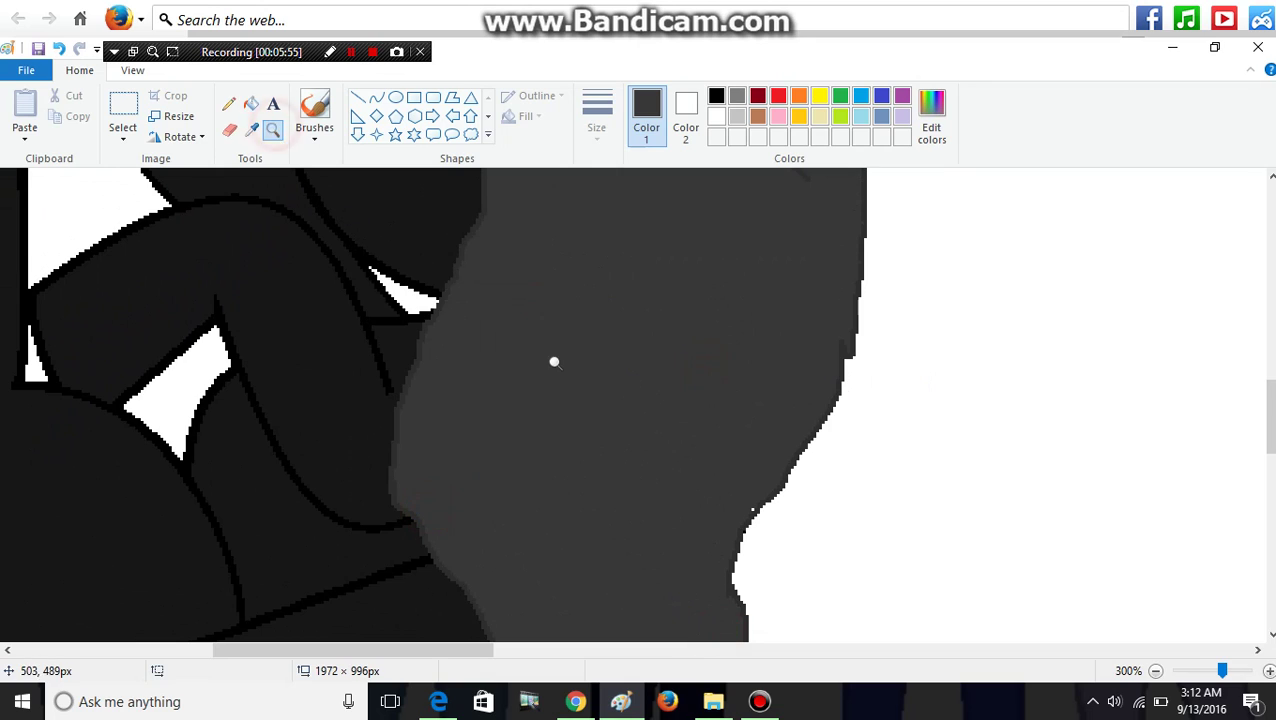
pyautogui.rightClick(553, 362)
pyautogui.rightClick(553, 362)
pyautogui.rightClick(553, 362)
pyautogui.click(194, 558)
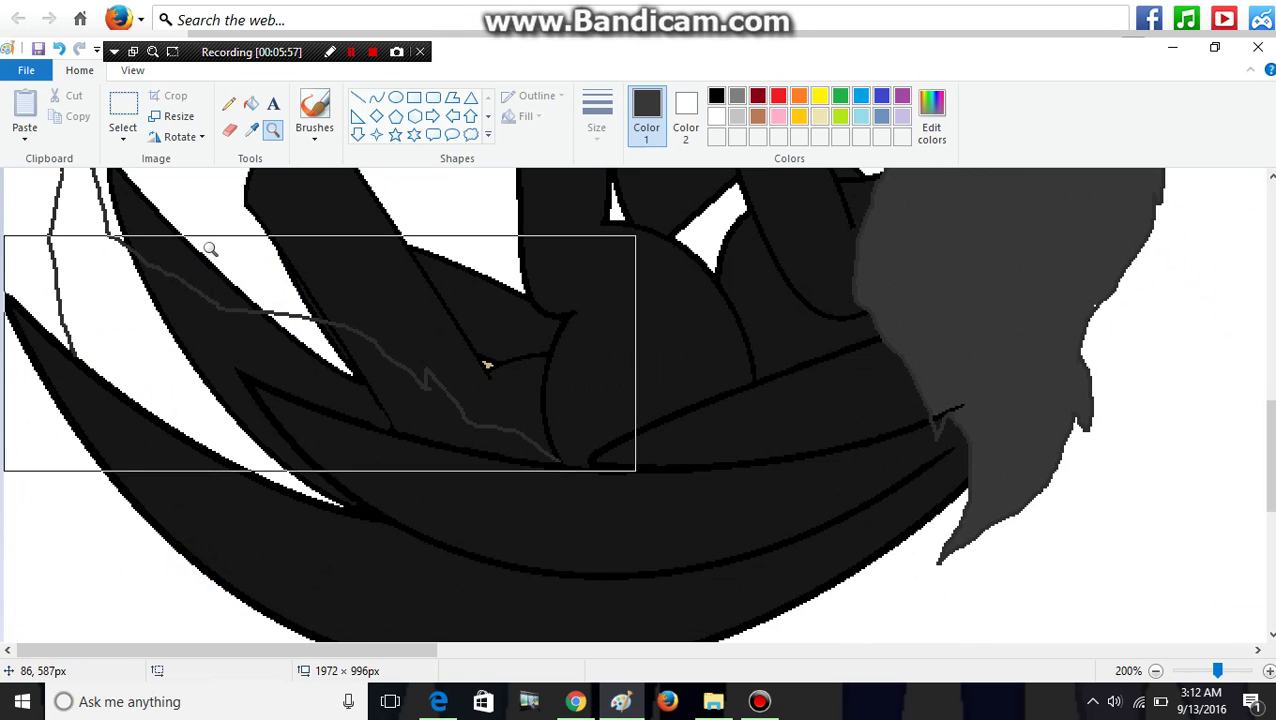
pyautogui.click(268, 330)
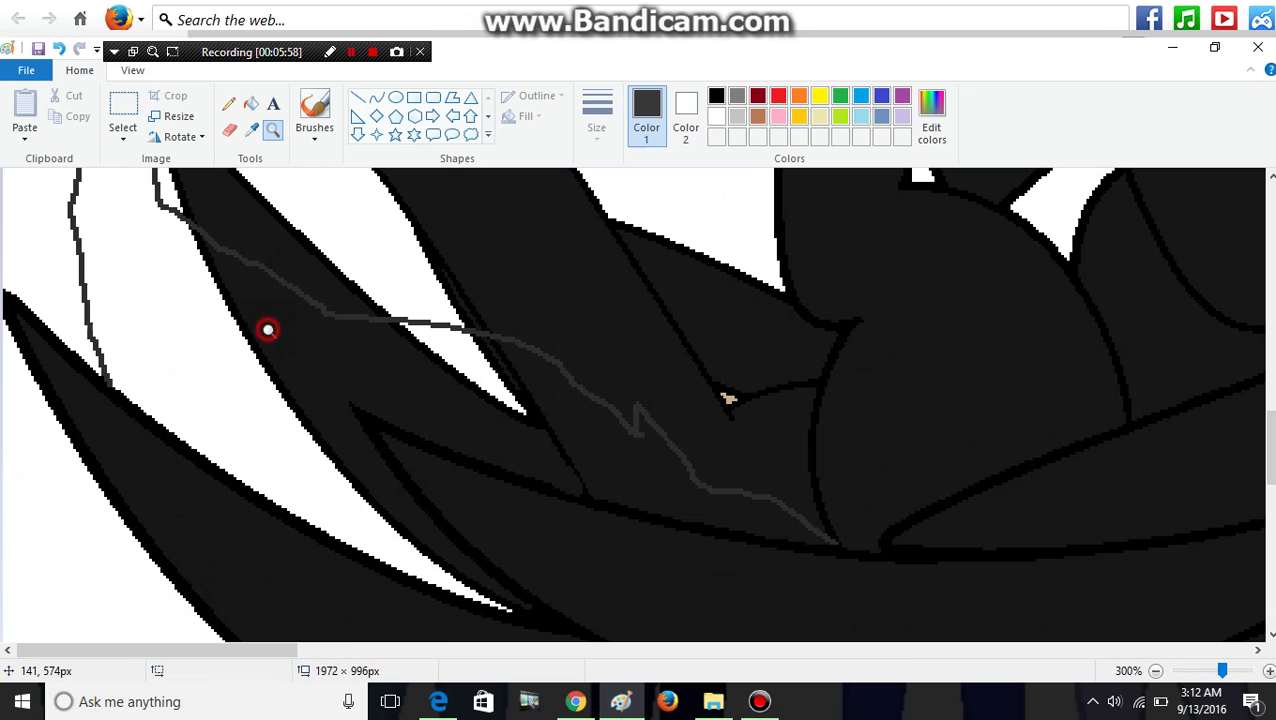
pyautogui.click(230, 110)
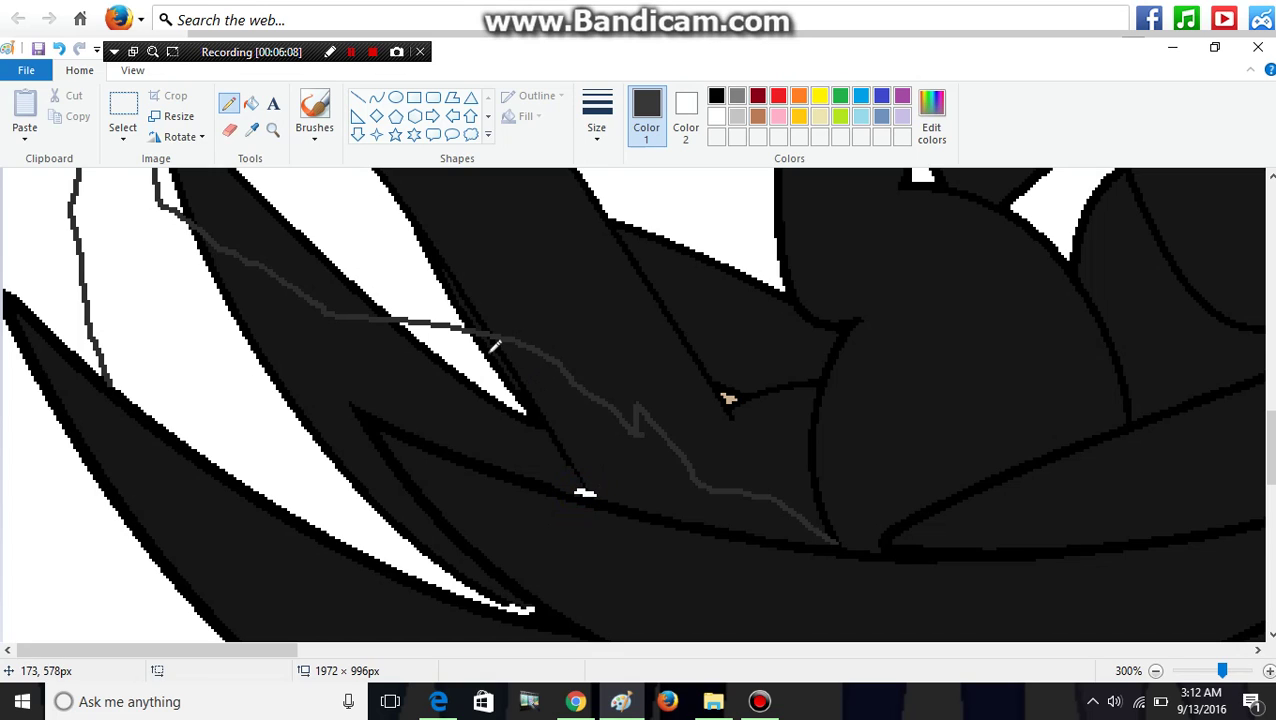
# Step: Fill the lying black pony's tail with dark grey, including its outer outline, the inner line fragments and the white gap between the strands
pyautogui.click(250, 102)
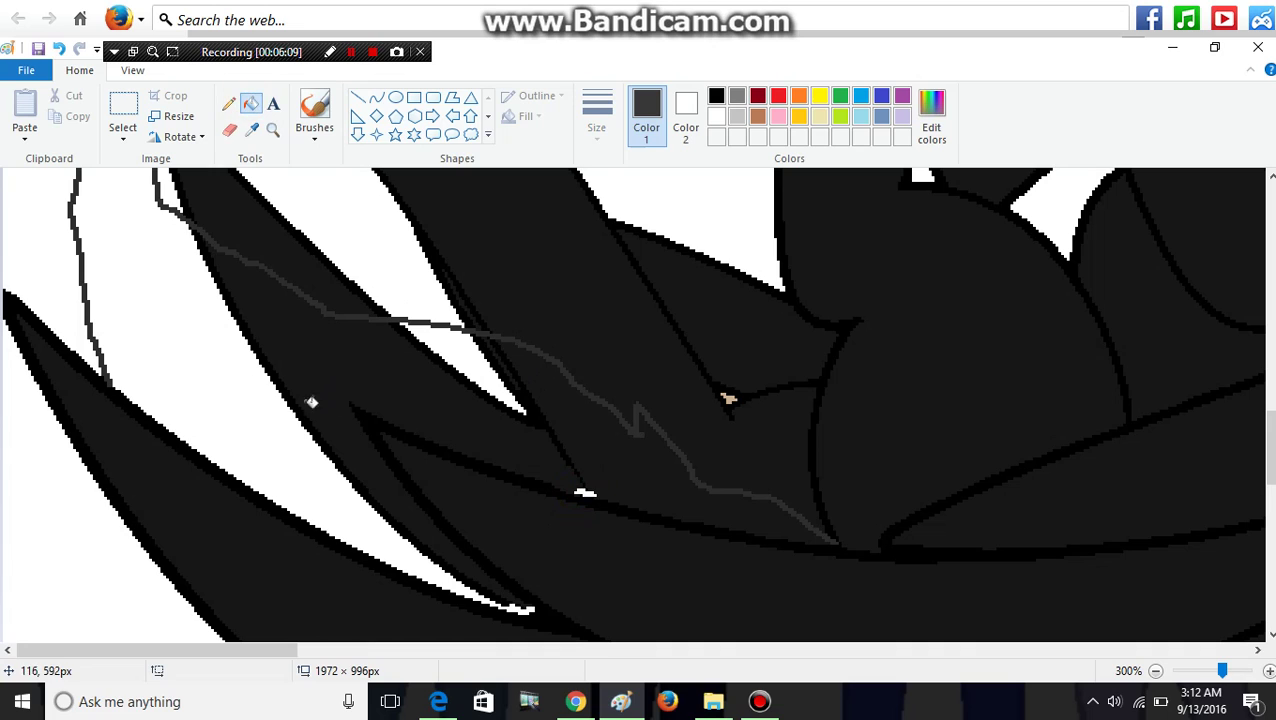
pyautogui.click(272, 380)
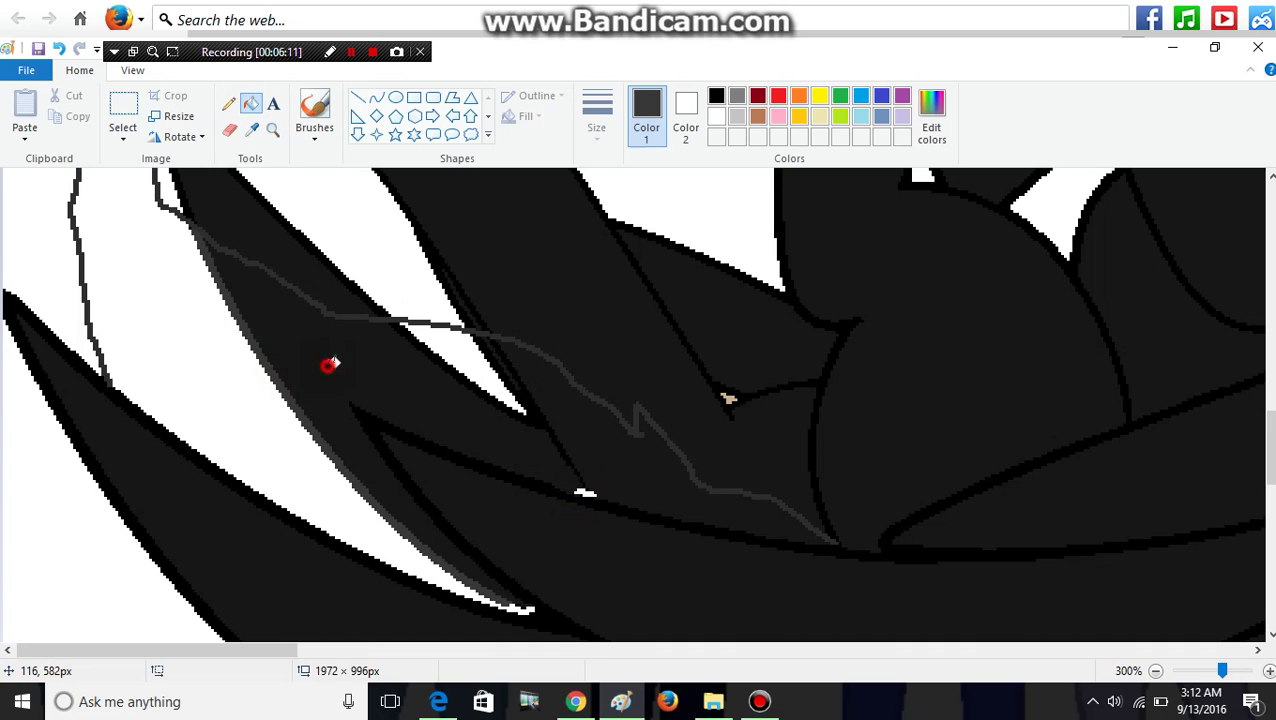
pyautogui.click(331, 364)
pyautogui.click(443, 358)
pyautogui.click(543, 392)
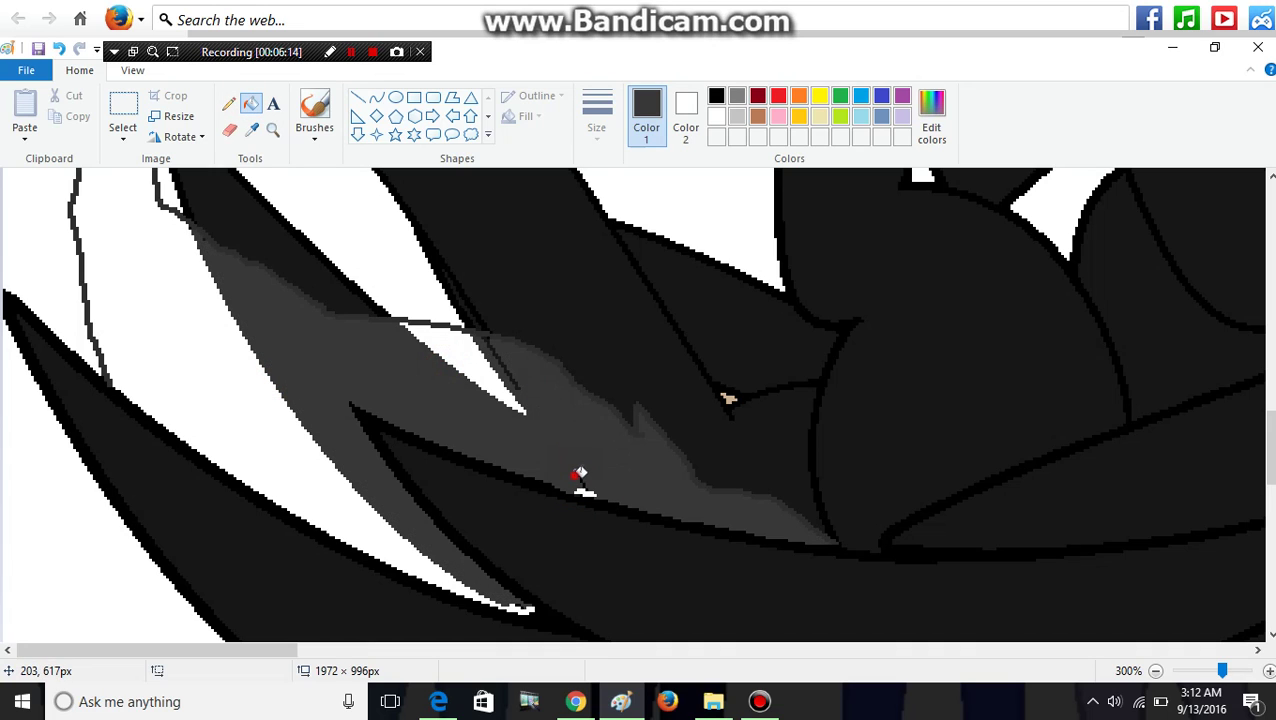
pyautogui.click(488, 360)
pyautogui.click(480, 370)
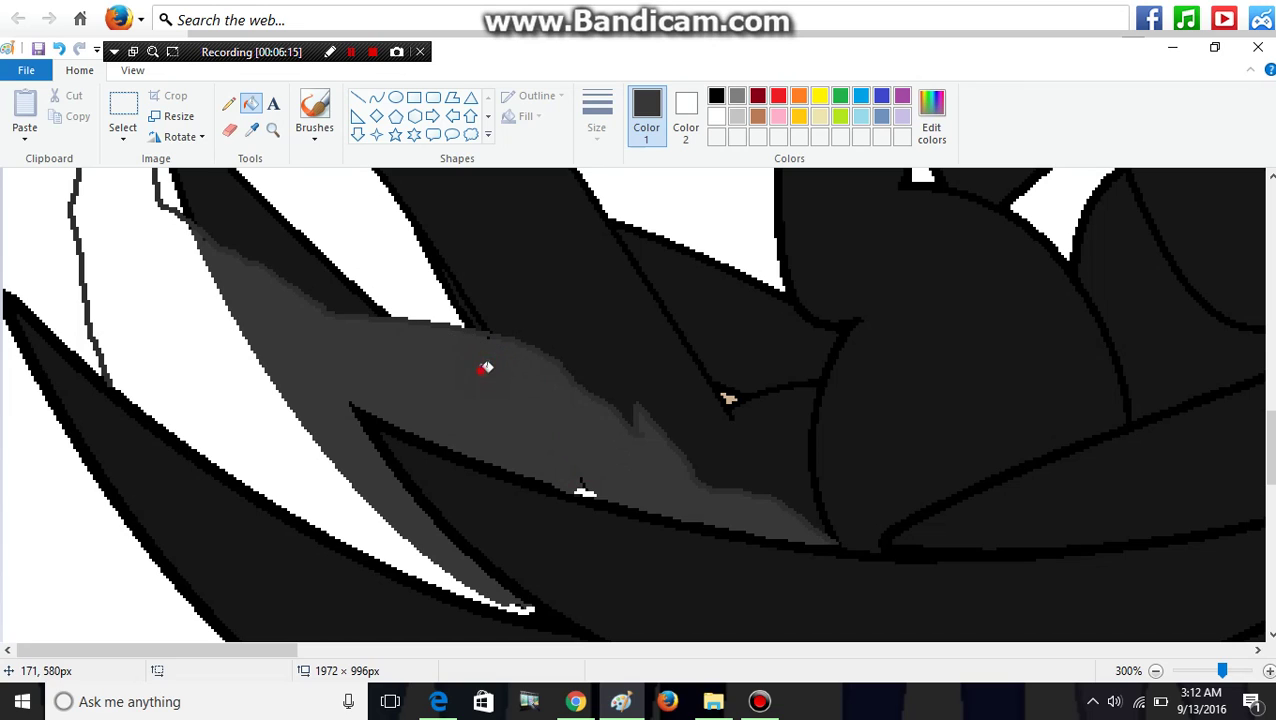
pyautogui.click(270, 408)
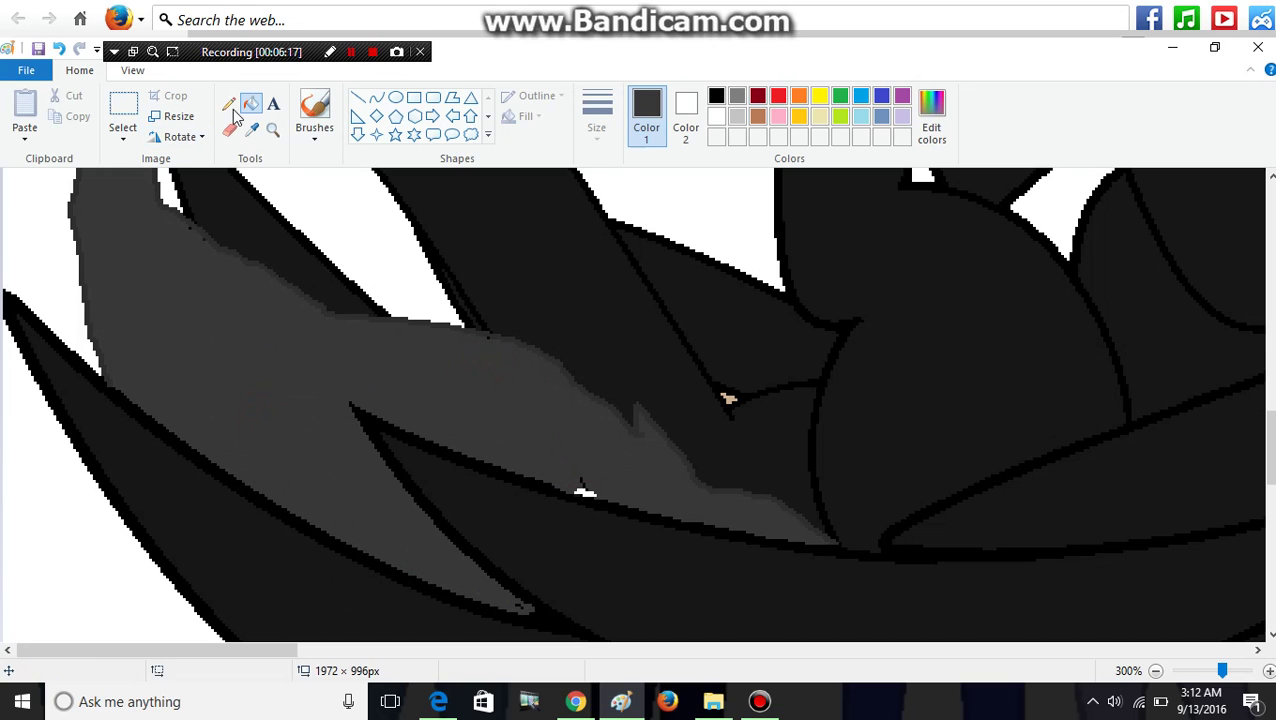
# Step: Retouch the small white gap on the tail's lower edge and the specks near its tip with dark grey Pencil marks
pyautogui.click(229, 104)
pyautogui.click(579, 484)
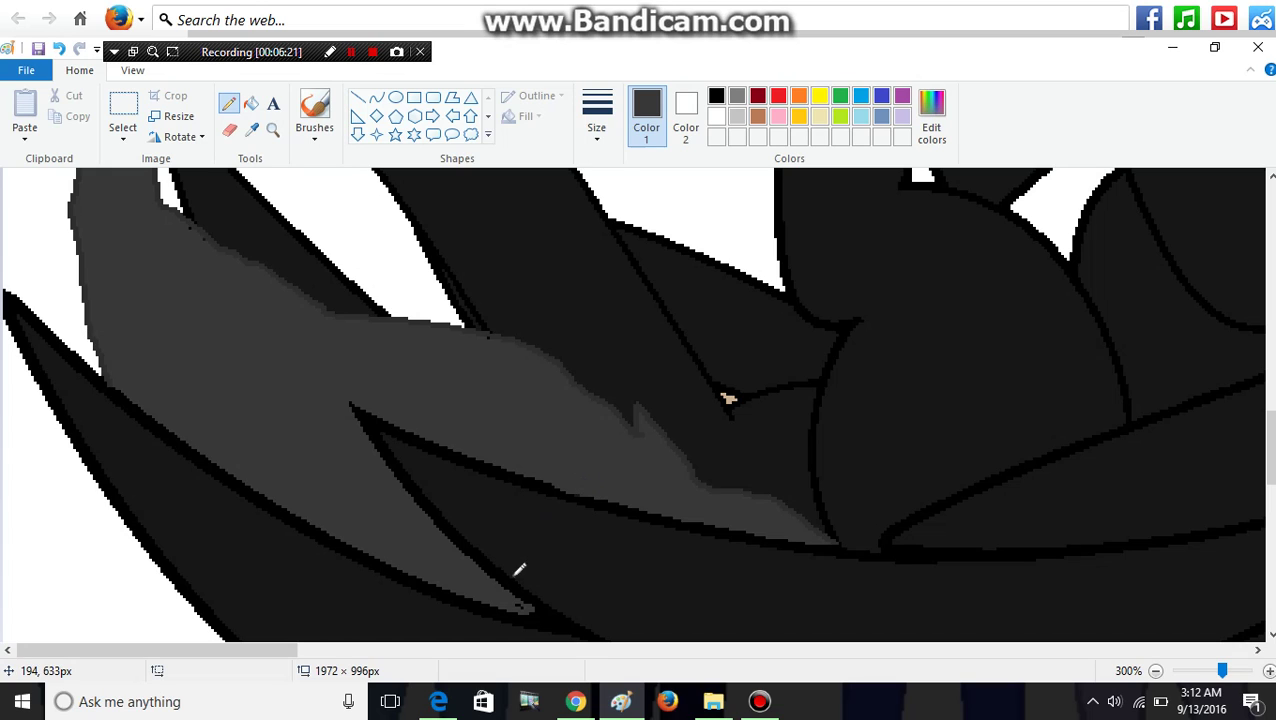
pyautogui.click(521, 600)
# Step: Sample the dark navy from the standing blue pony's mane and fill the upside-down blue pony's tail and mane with it
pyautogui.click(272, 132)
pyautogui.rightClick(678, 382)
pyautogui.rightClick(678, 382)
pyautogui.rightClick(316, 236)
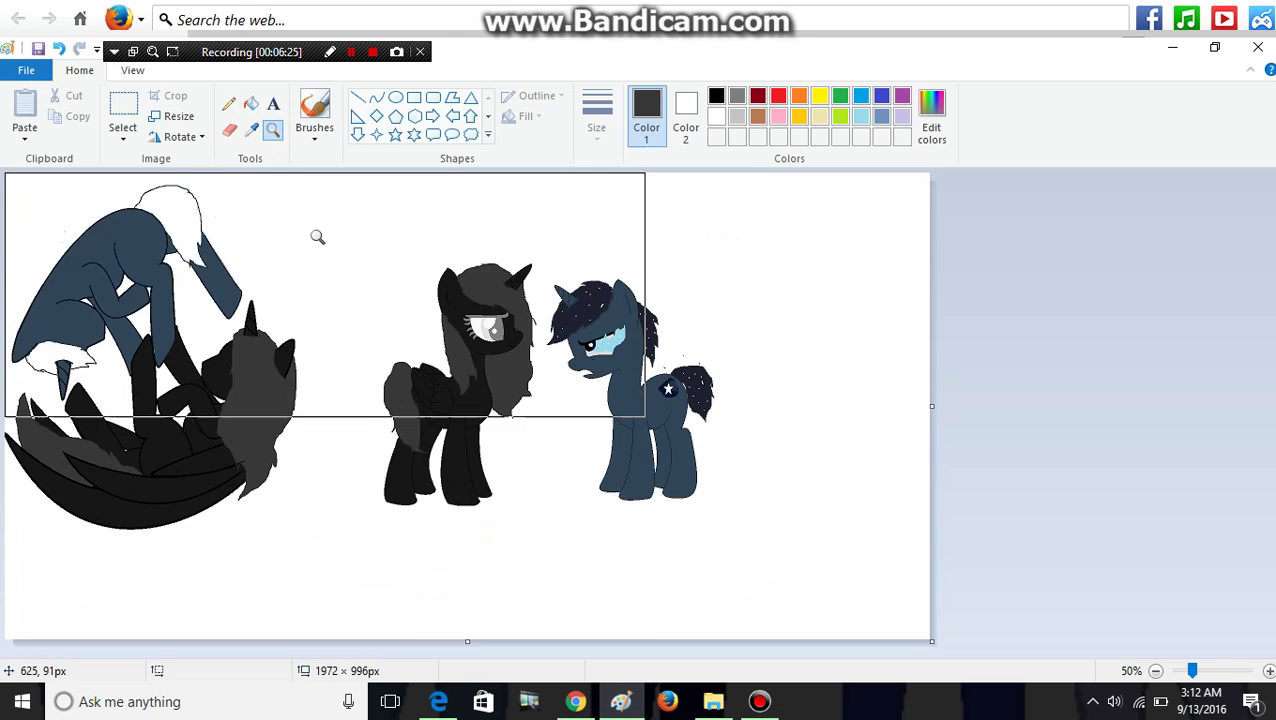
pyautogui.click(251, 131)
pyautogui.click(592, 292)
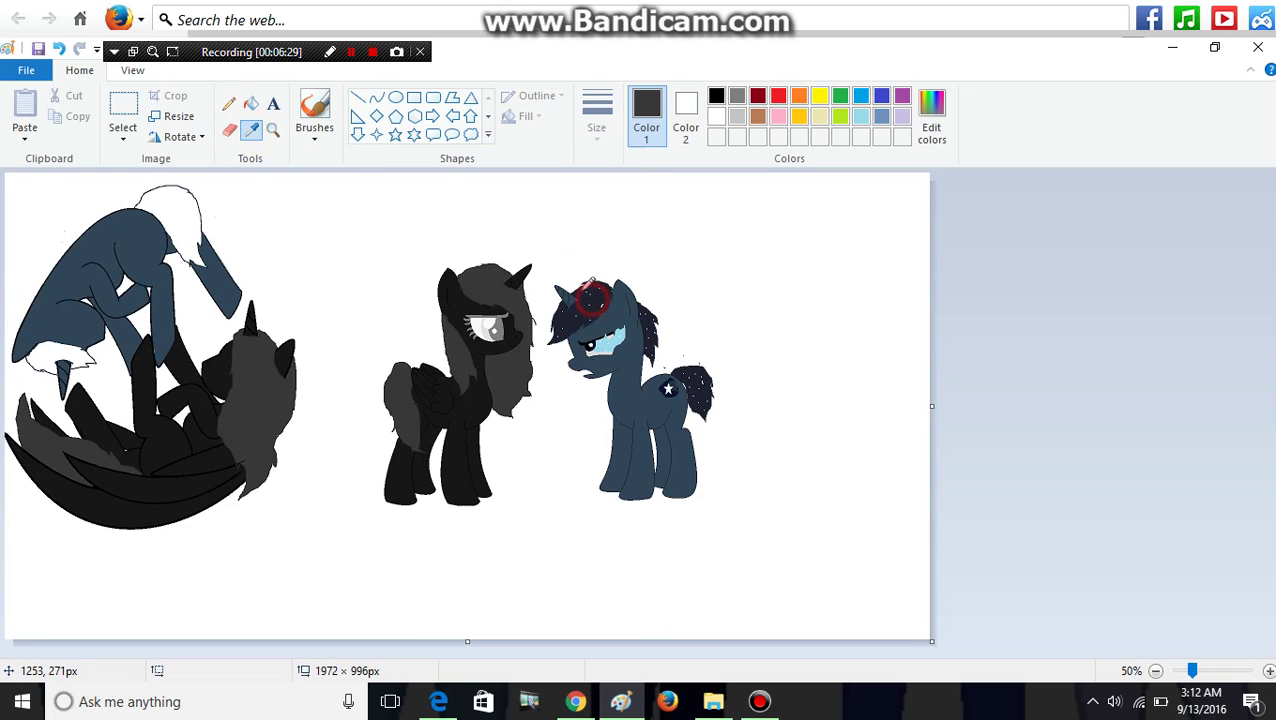
pyautogui.click(254, 105)
pyautogui.click(190, 200)
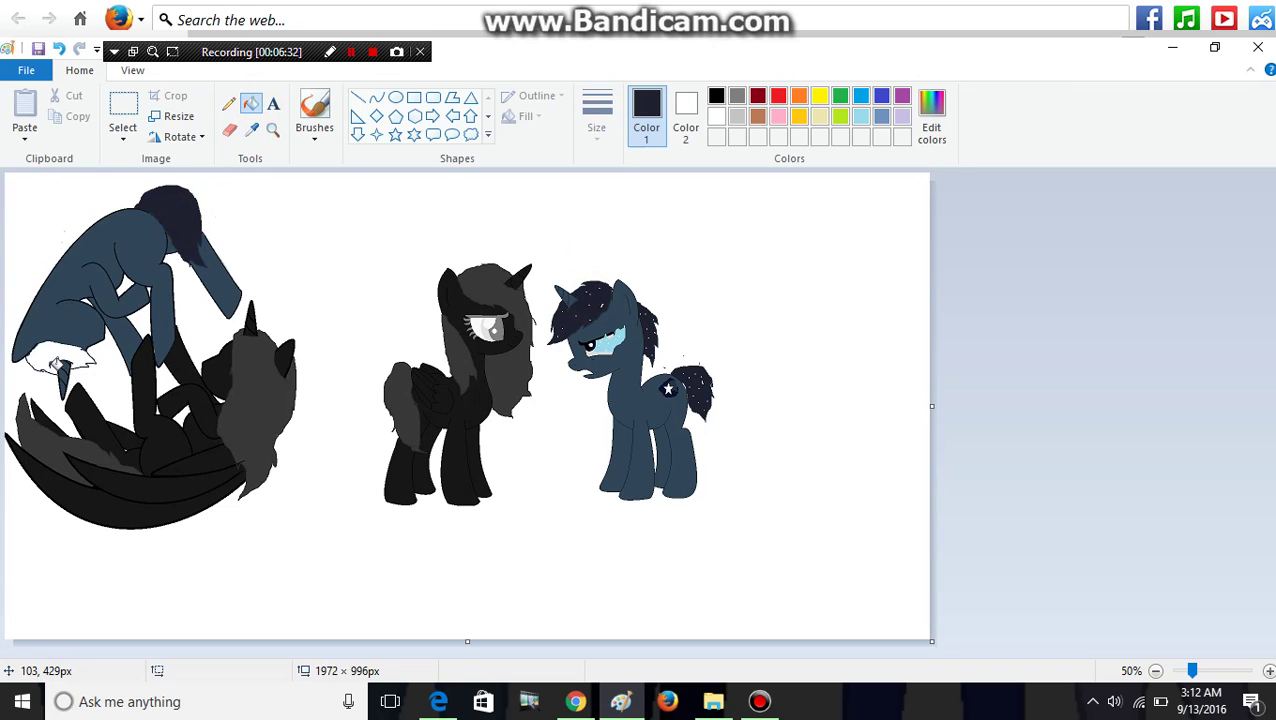
pyautogui.click(45, 355)
# Step: Scatter small white Pencil specks as stars across the upside-down blue pony's navy tail and mane
pyautogui.click(228, 104)
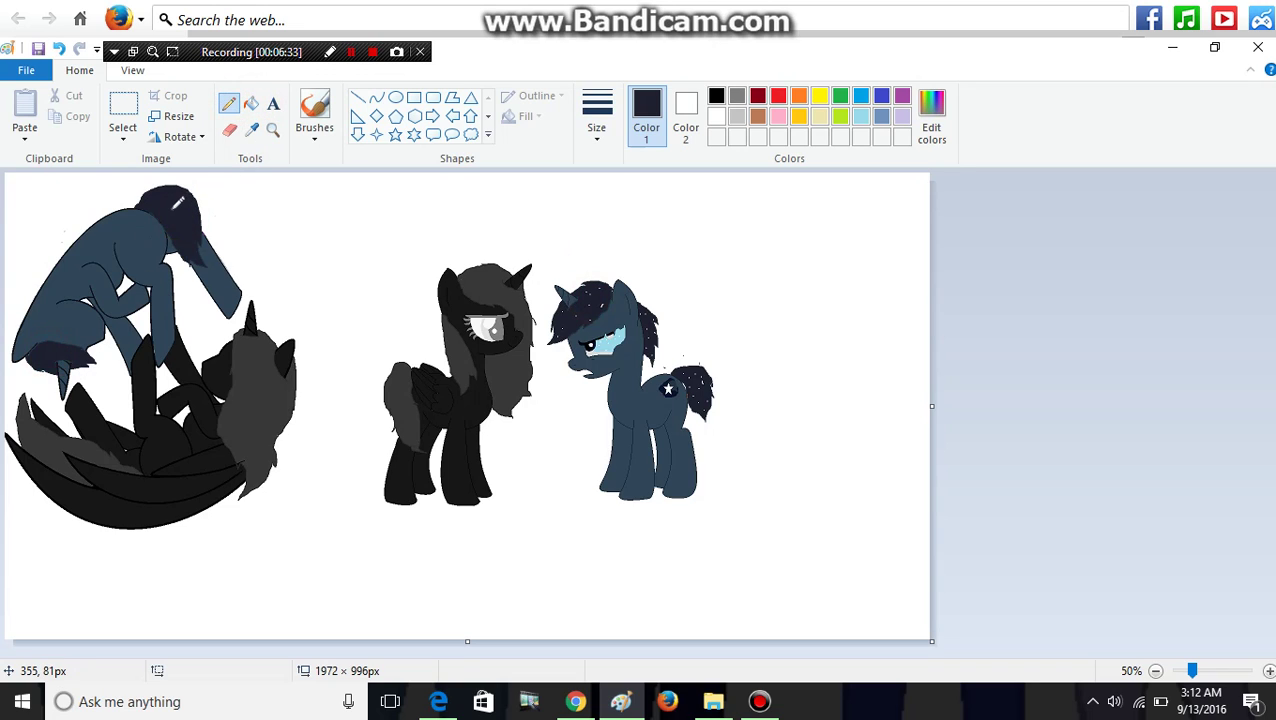
pyautogui.rightClick(145, 195)
pyautogui.rightClick(175, 194)
pyautogui.rightClick(185, 235)
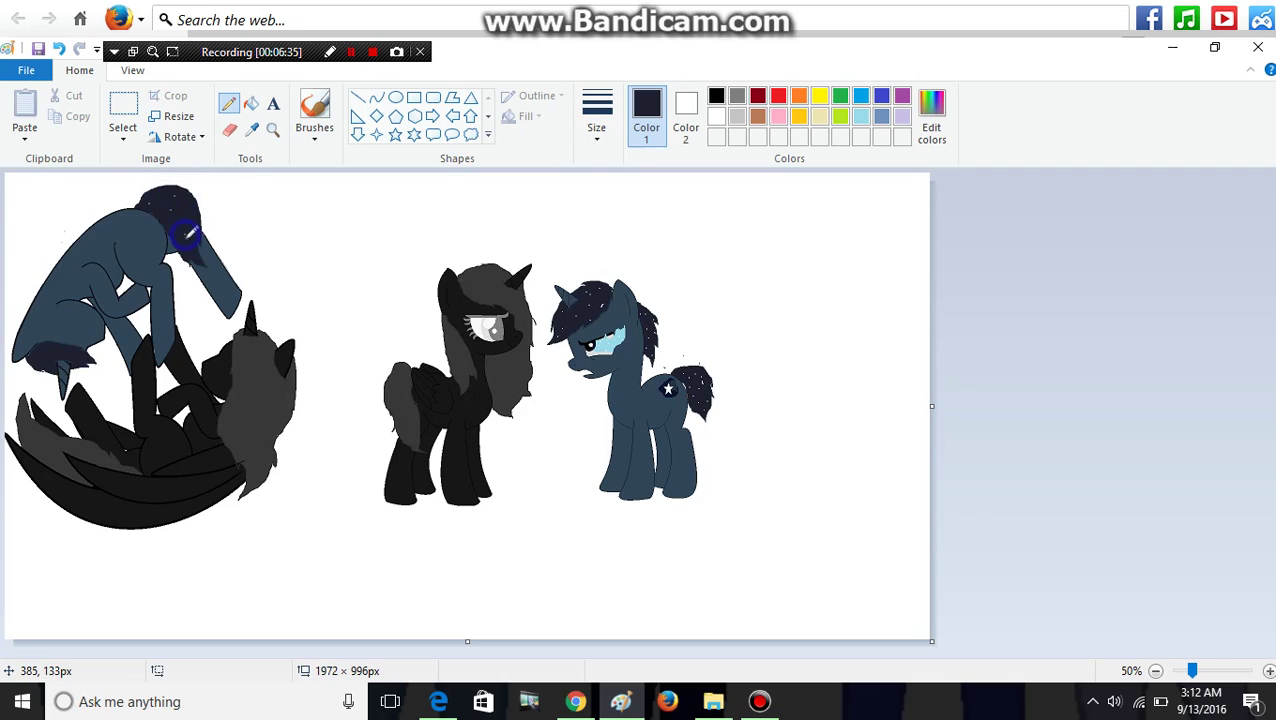
pyautogui.click(167, 209)
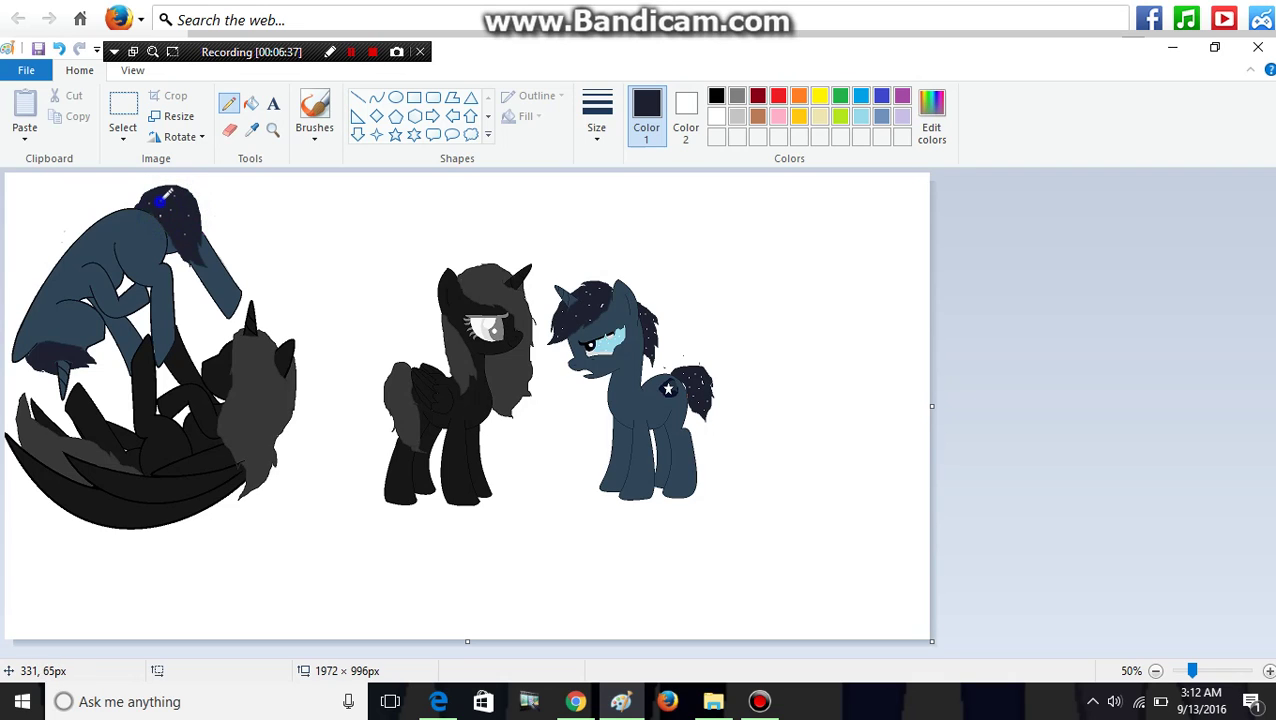
pyautogui.click(51, 366)
pyautogui.click(86, 356)
pyautogui.click(63, 348)
pyautogui.click(34, 359)
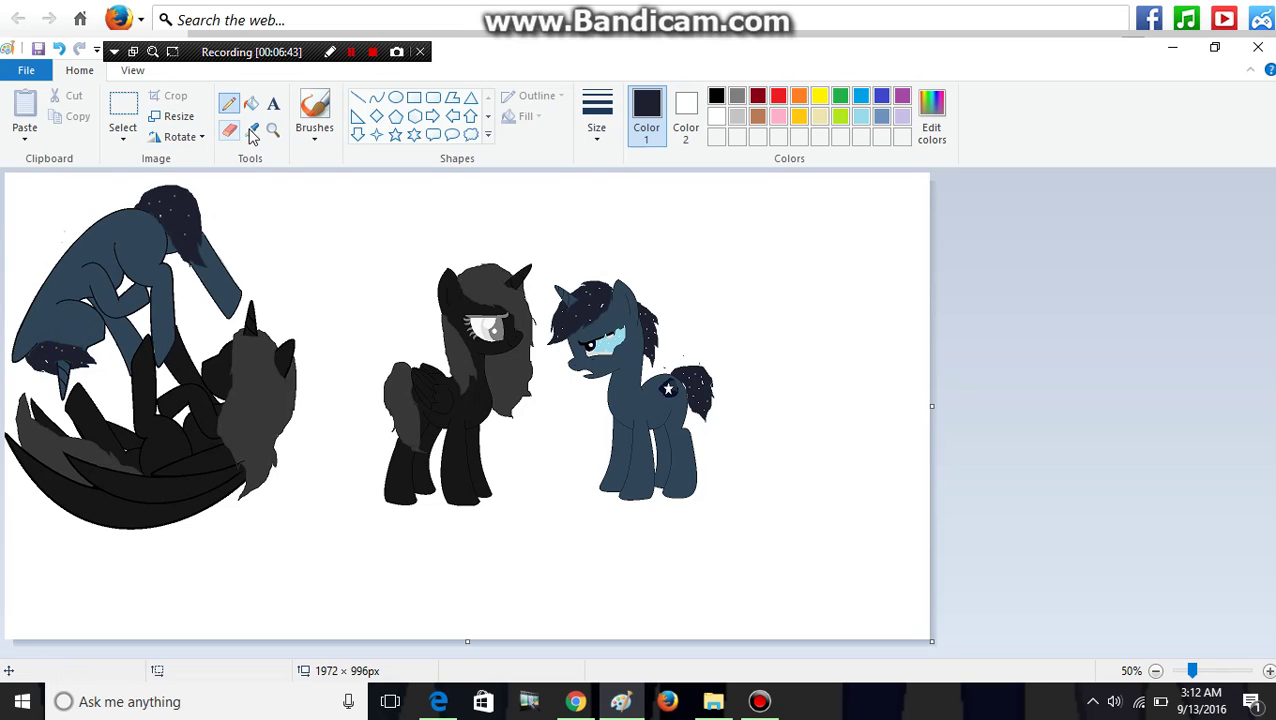
# Step: Narrow the canvas to 800 × 996 px to cut off the standing reference ponies, and switch to the yin and yang image in Edge
pyautogui.moveTo(932, 406); pyautogui.dragTo(377, 502)
pyautogui.click(438, 701)
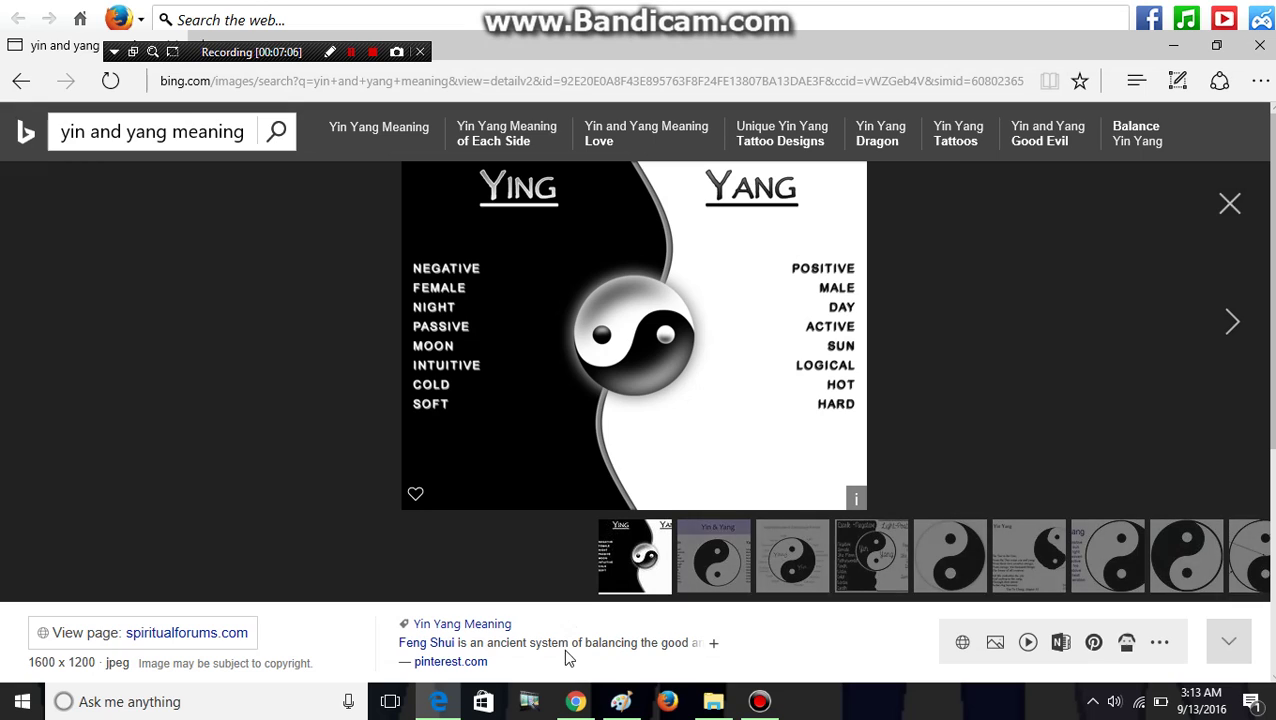
pyautogui.click(331, 51)
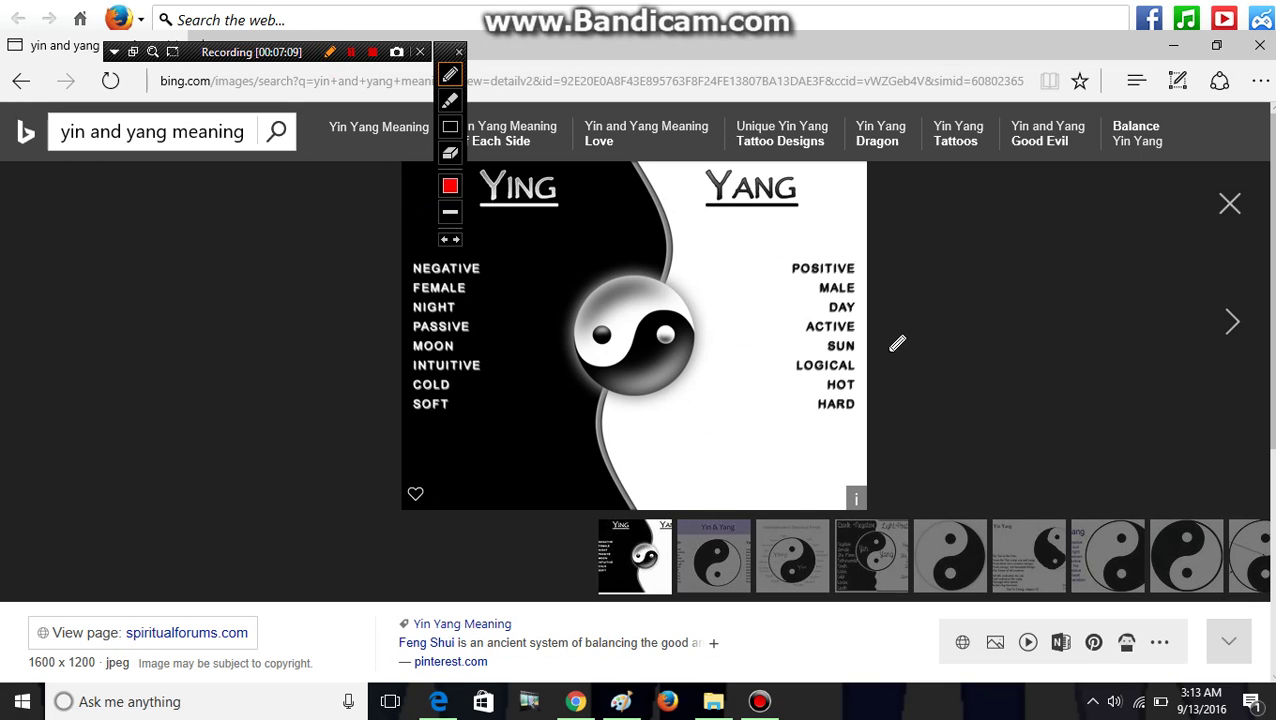
pyautogui.moveTo(882, 352)
pyautogui.mouseDown()
pyautogui.moveTo(915, 346)
pyautogui.moveTo(898, 356)
pyautogui.mouseUp()
pyautogui.click(924, 355)
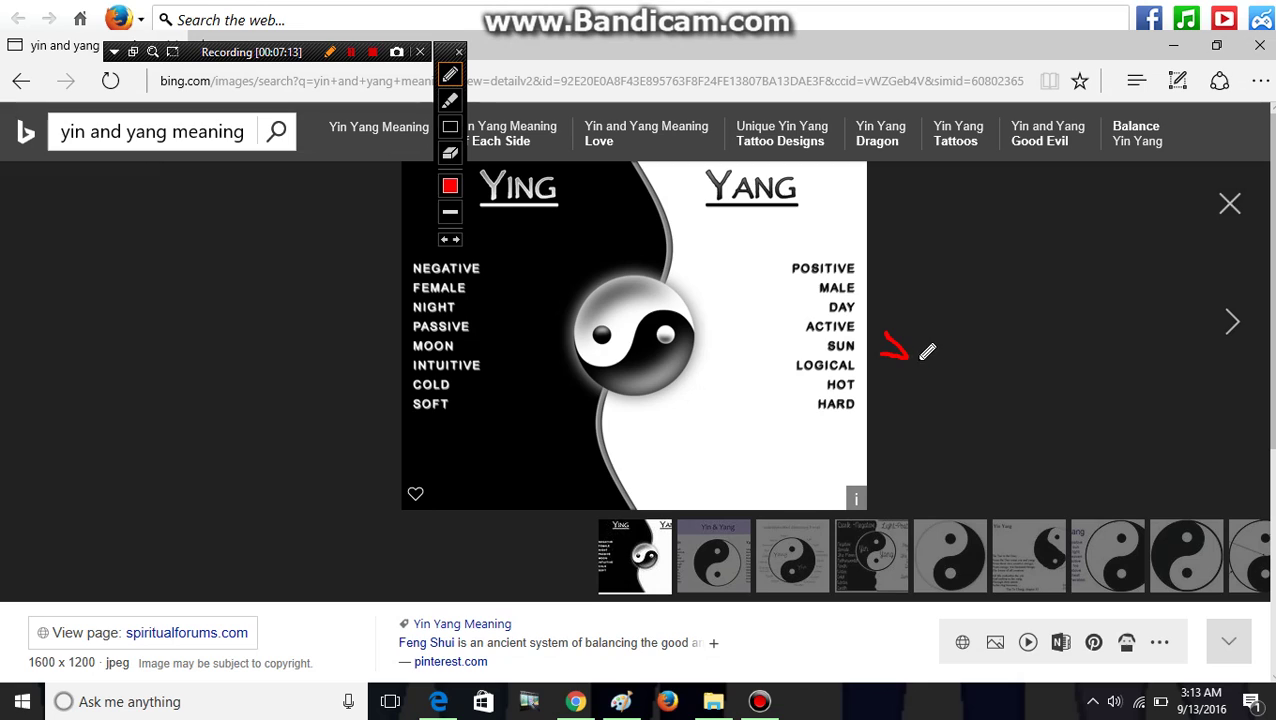
pyautogui.click(918, 360)
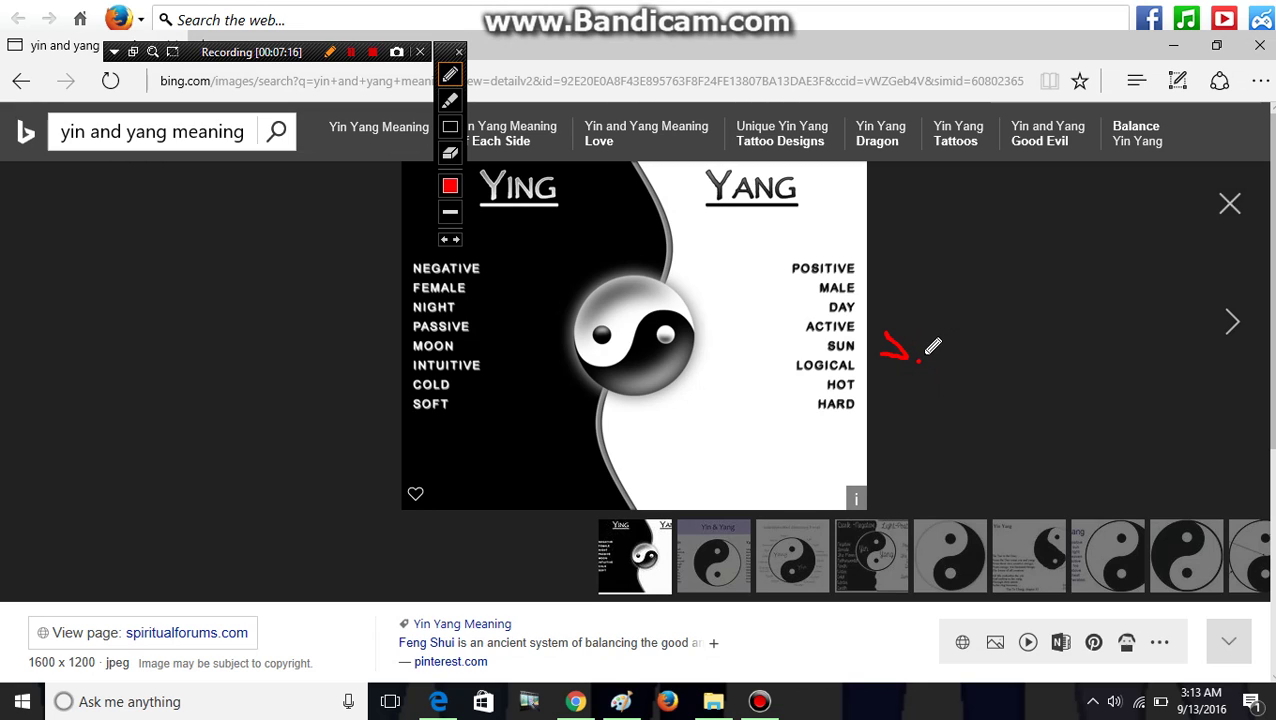
pyautogui.moveTo(918, 359)
pyautogui.mouseDown()
pyautogui.moveTo(934, 341)
pyautogui.moveTo(957, 351)
pyautogui.mouseUp()
pyautogui.click(871, 373)
pyautogui.moveTo(866, 377); pyautogui.dragTo(885, 366)
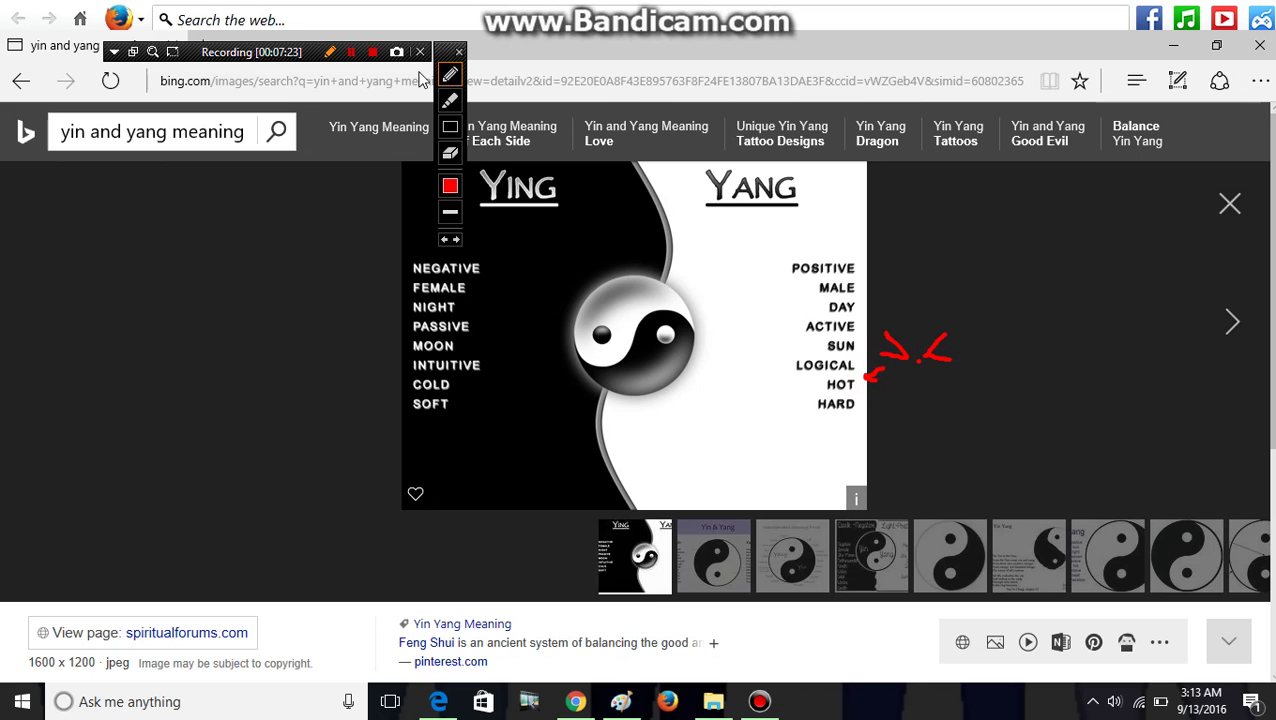
pyautogui.click(459, 54)
pyautogui.click(459, 54)
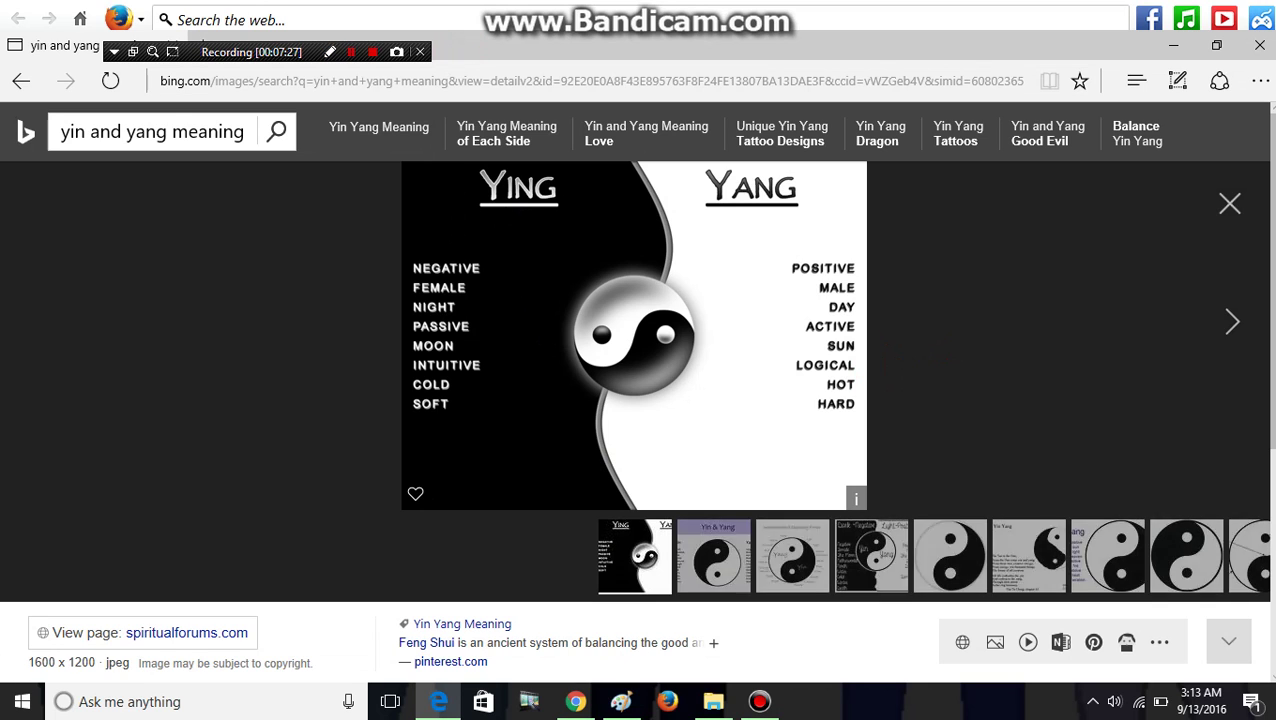
# Step: Switch back to the cropped two-pony drawing in Paint
pyautogui.click(620, 701)
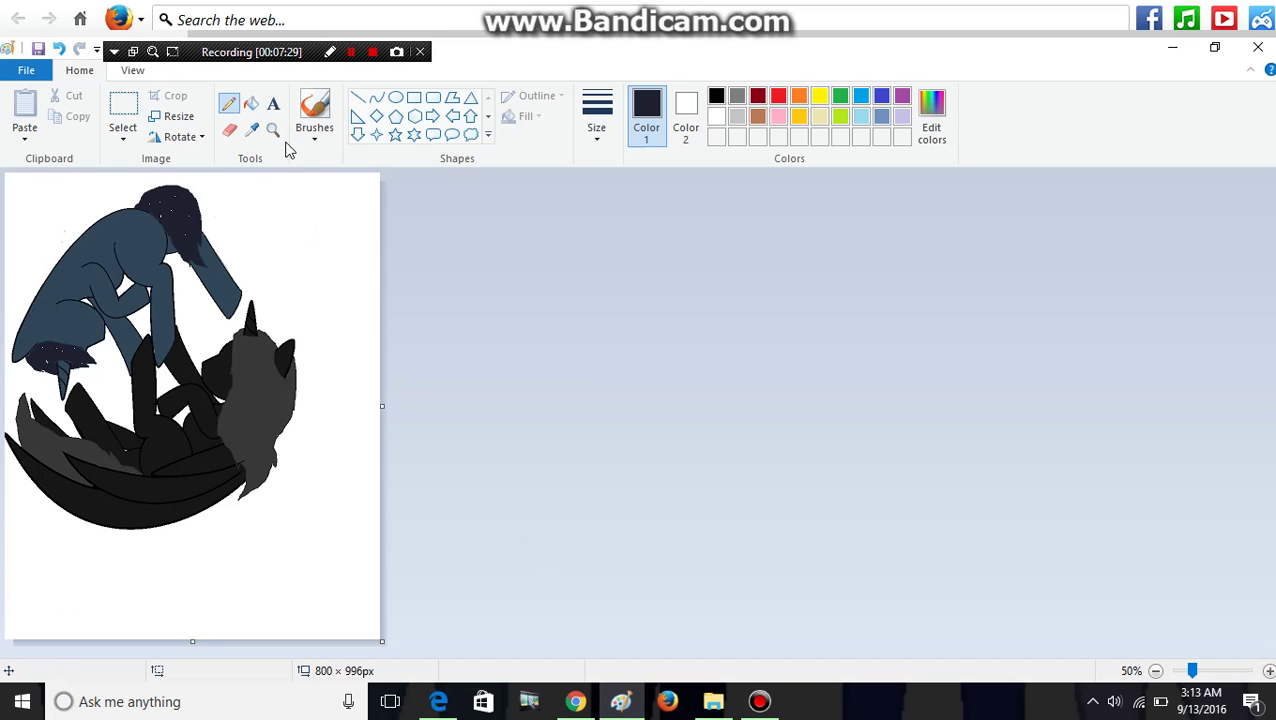
pyautogui.click(350, 52)
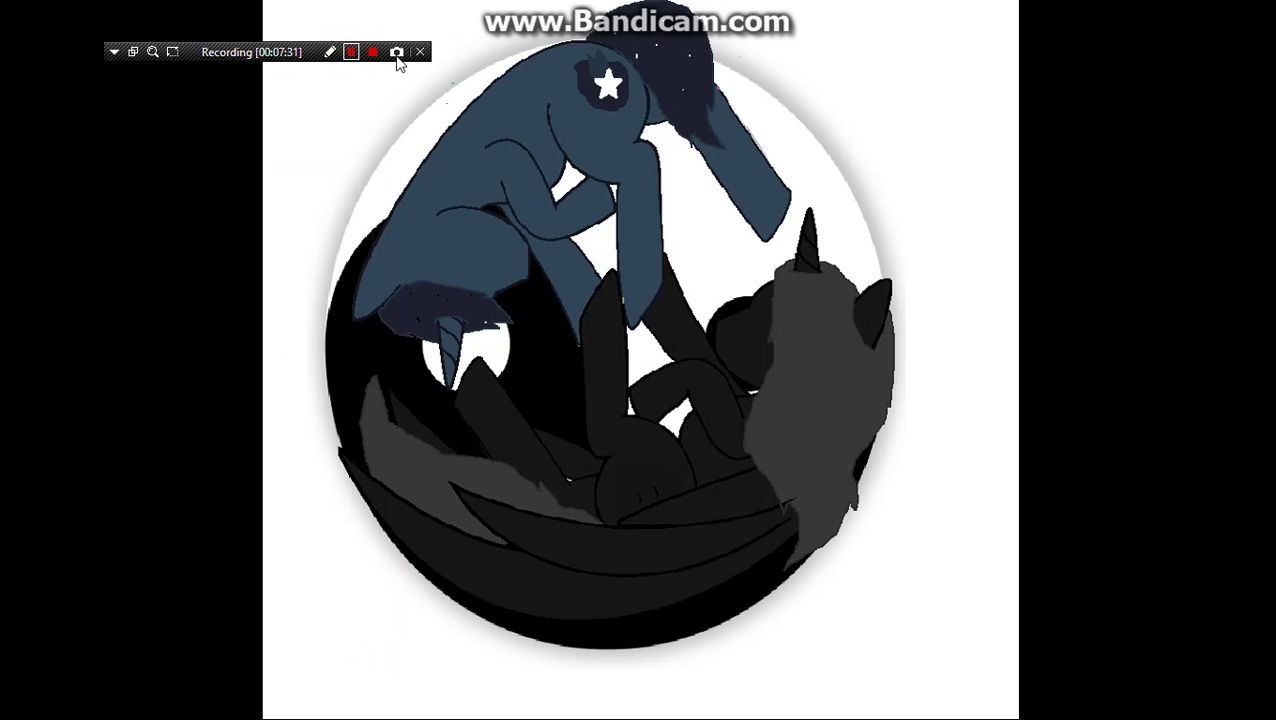